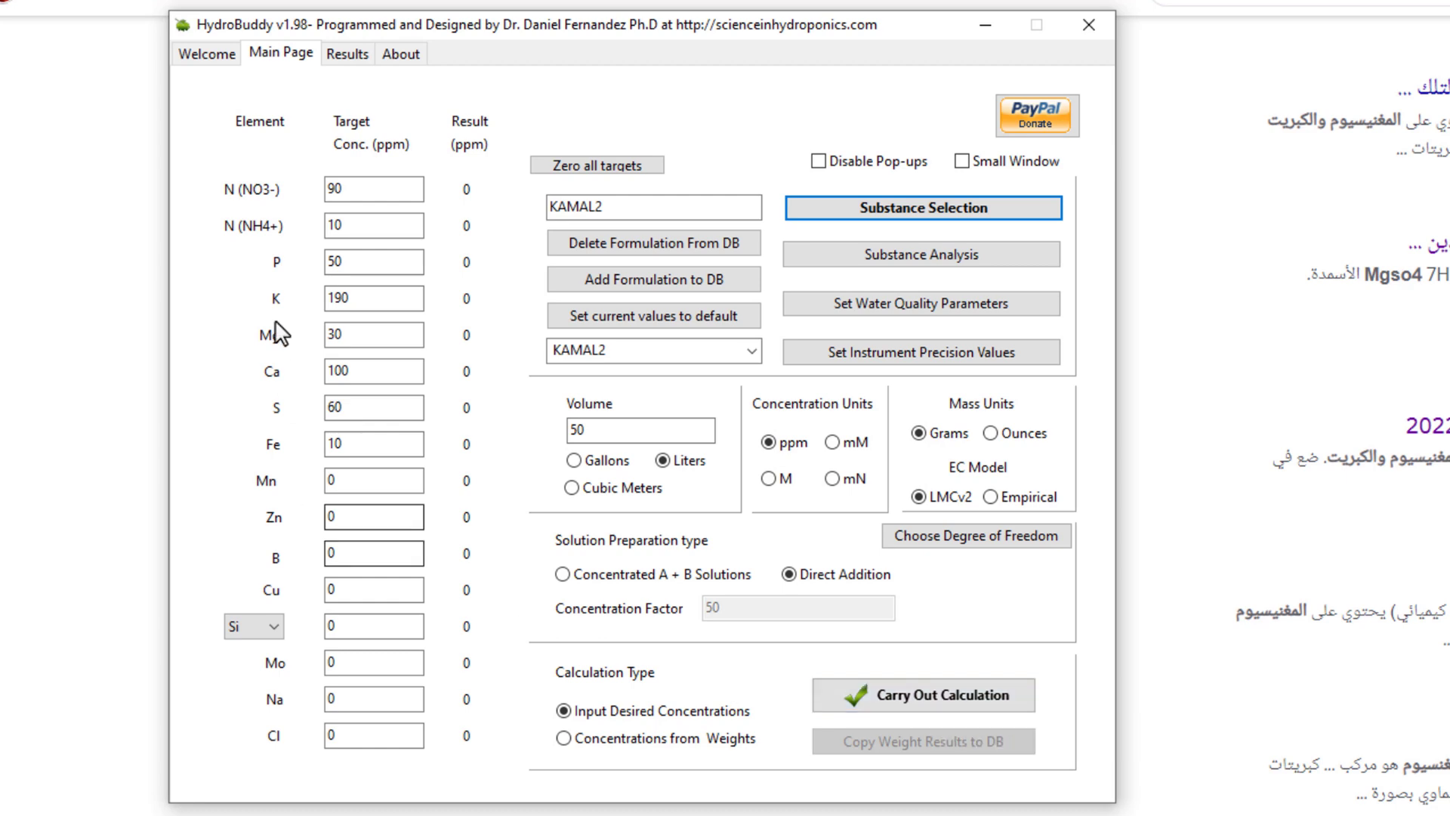
# Review the list of substances used for calculations and close it
pyautogui.click(858, 223)
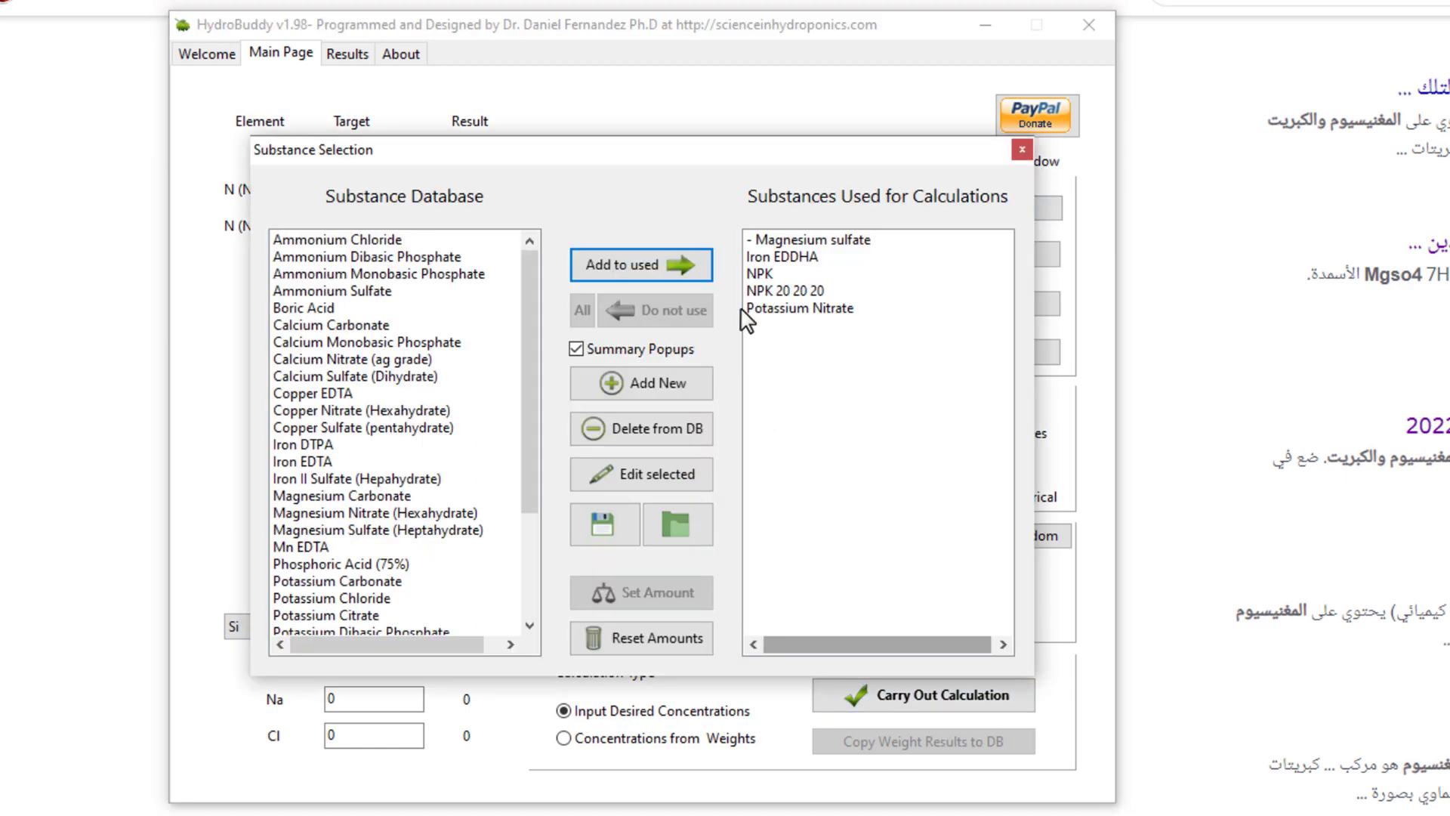
pyautogui.moveTo(807, 159); pyautogui.dragTo(1149, 193)
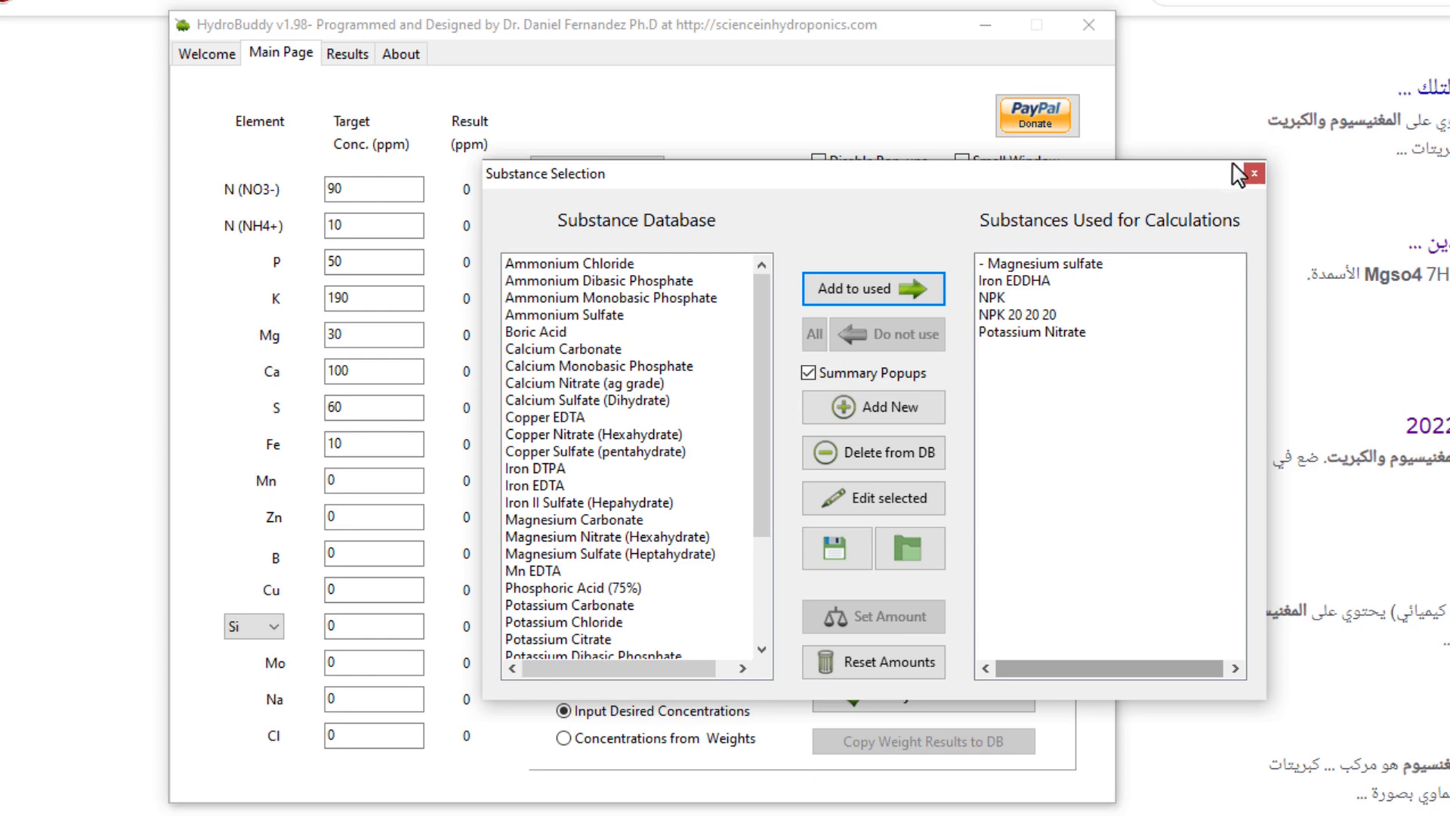
pyautogui.click(1251, 175)
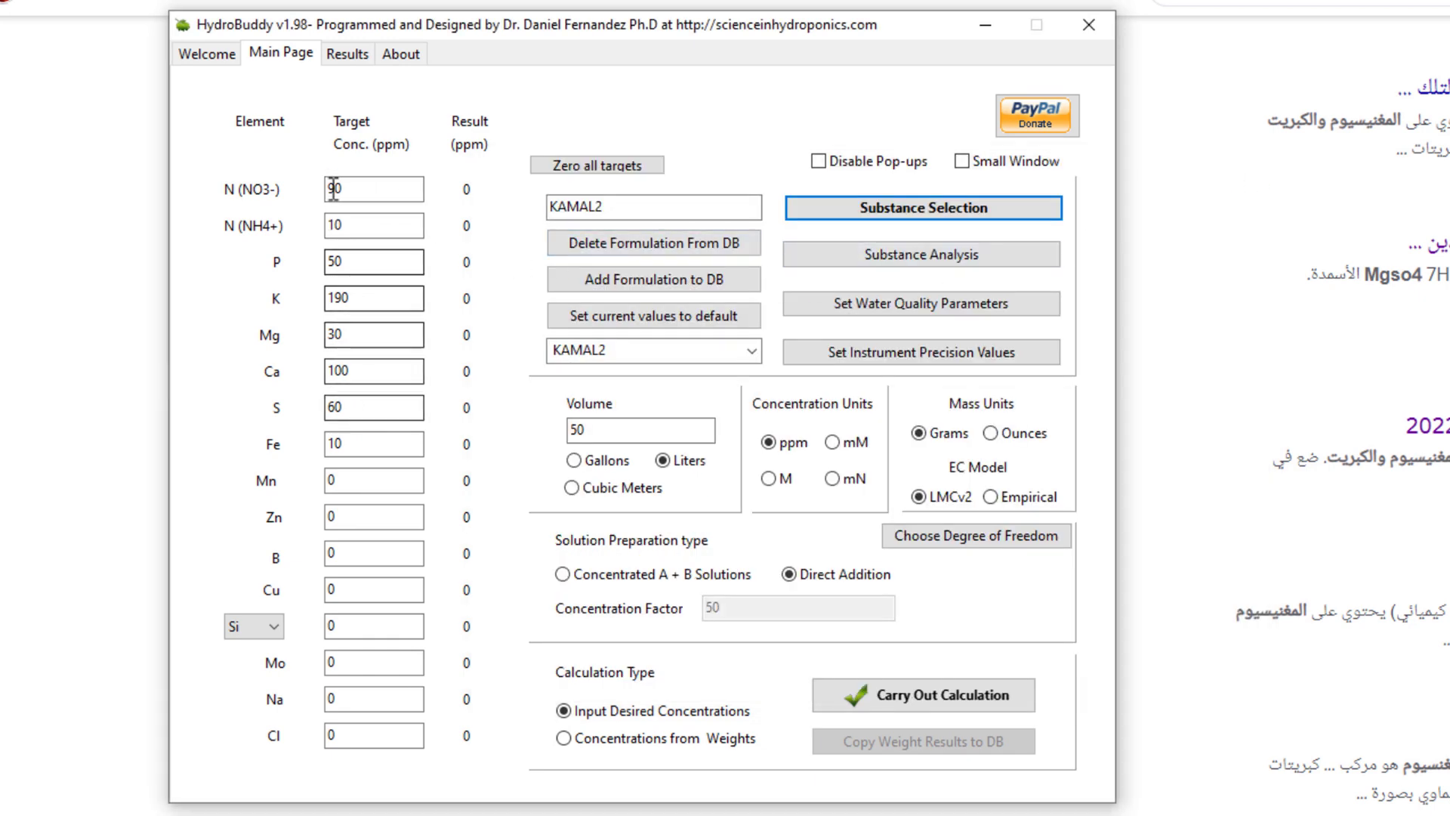
# Try to carry out the calculation for the KAMAL2 target concentrations and dismiss the messages
pyautogui.click(926, 695)
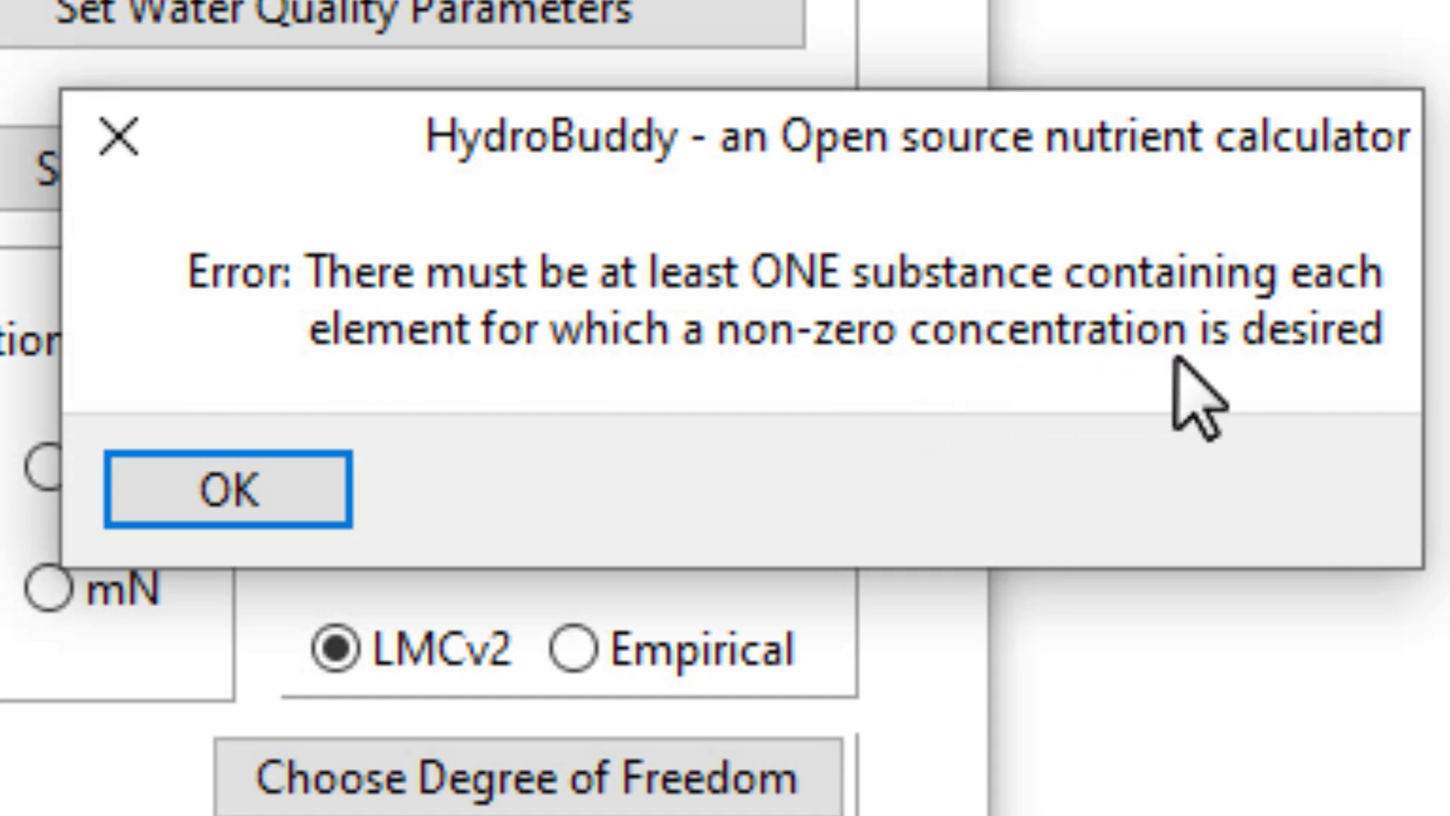
pyautogui.click(311, 500)
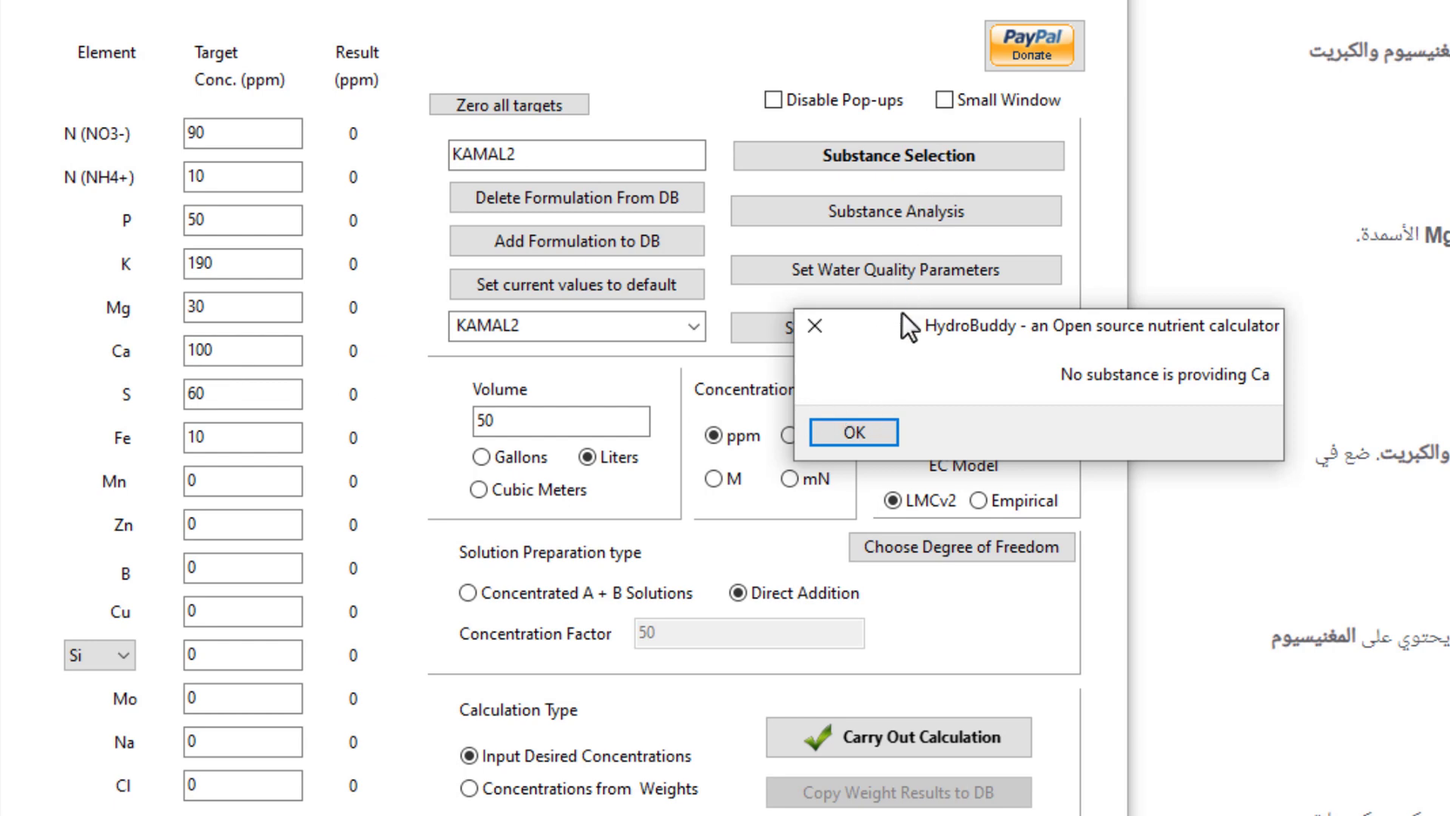
pyautogui.click(859, 433)
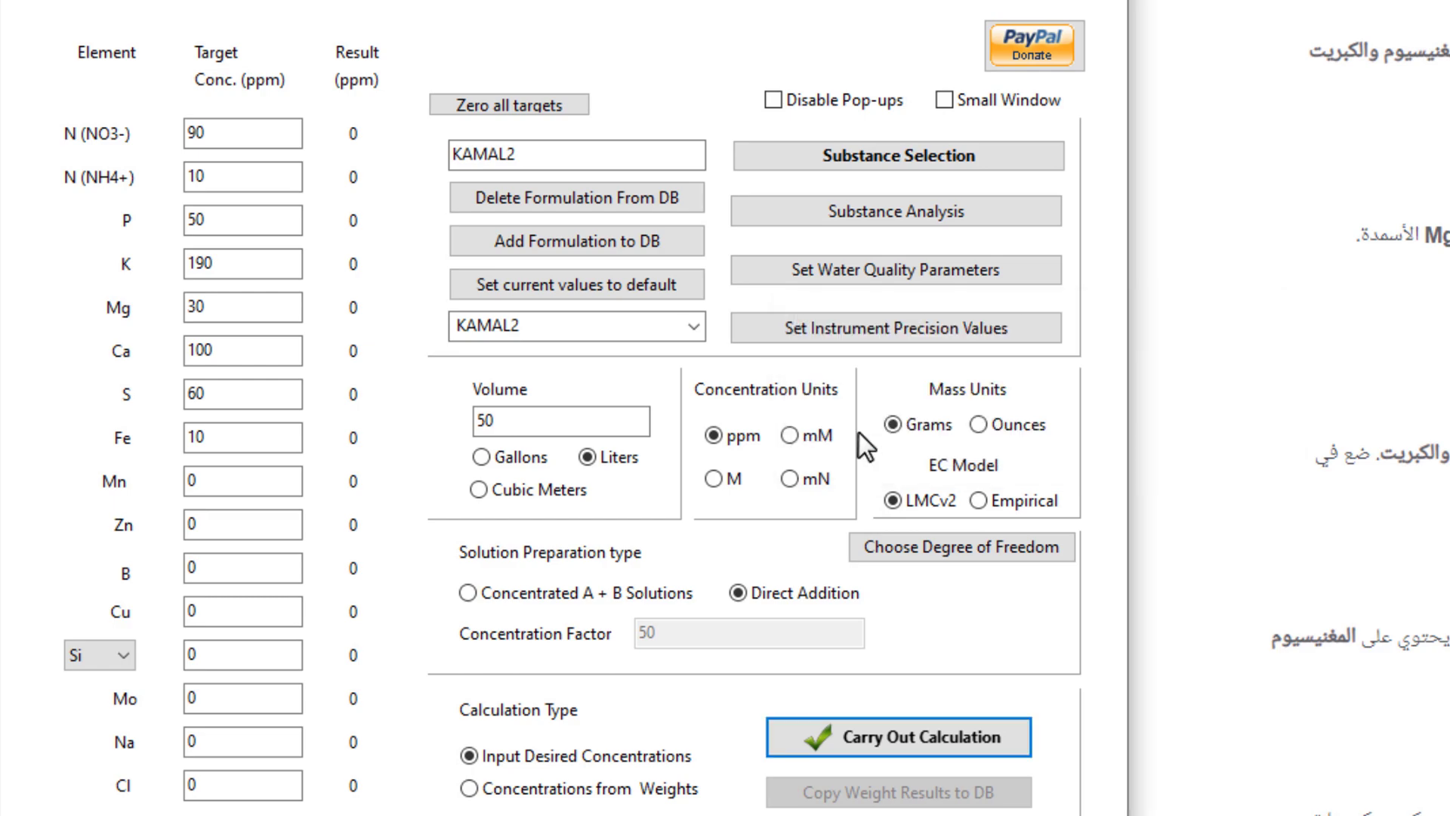
# Look through the substance database for a calcium source and inspect the composition of Calcium Nitrate (ag grade)
pyautogui.click(898, 164)
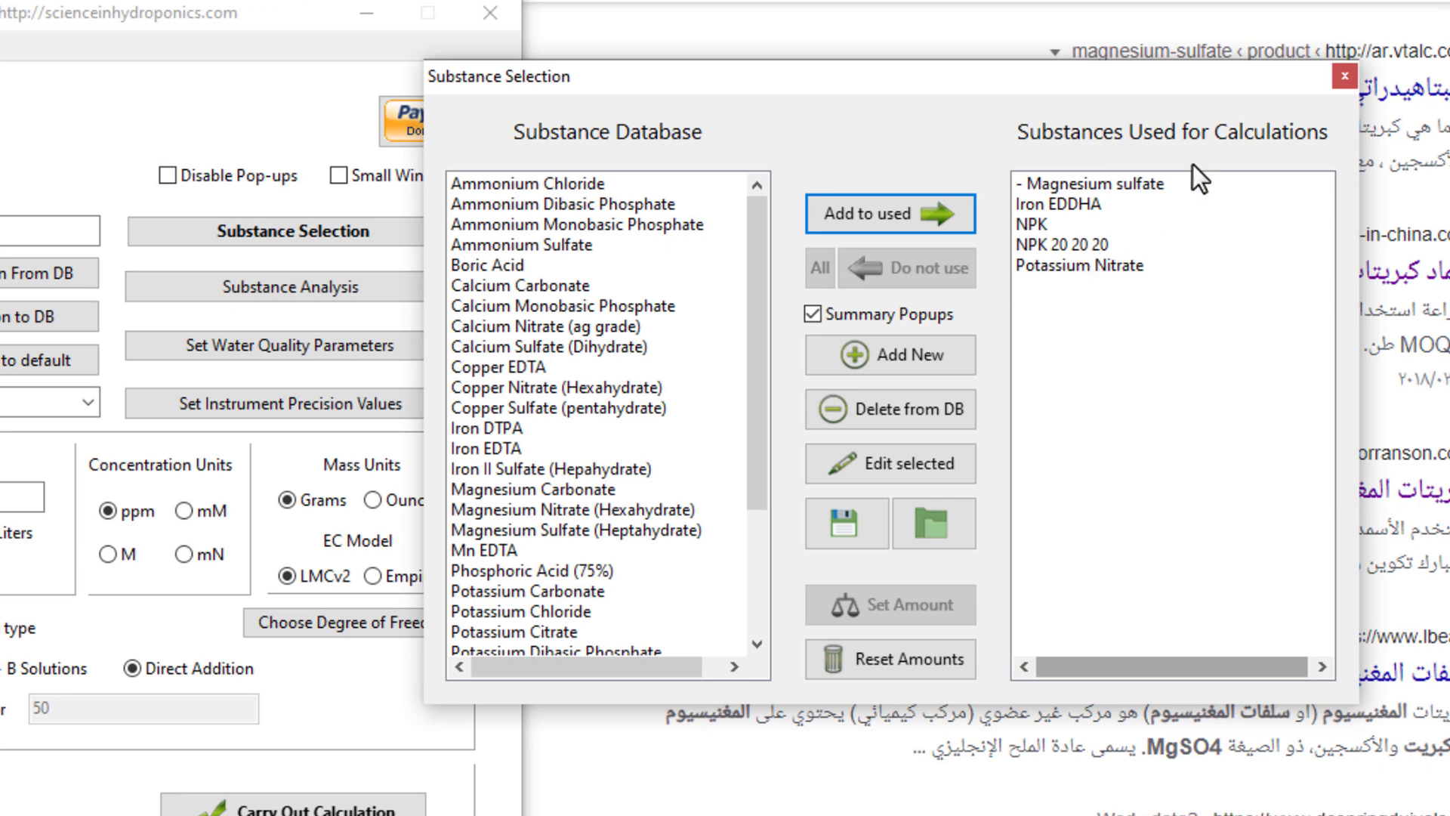
pyautogui.click(1339, 81)
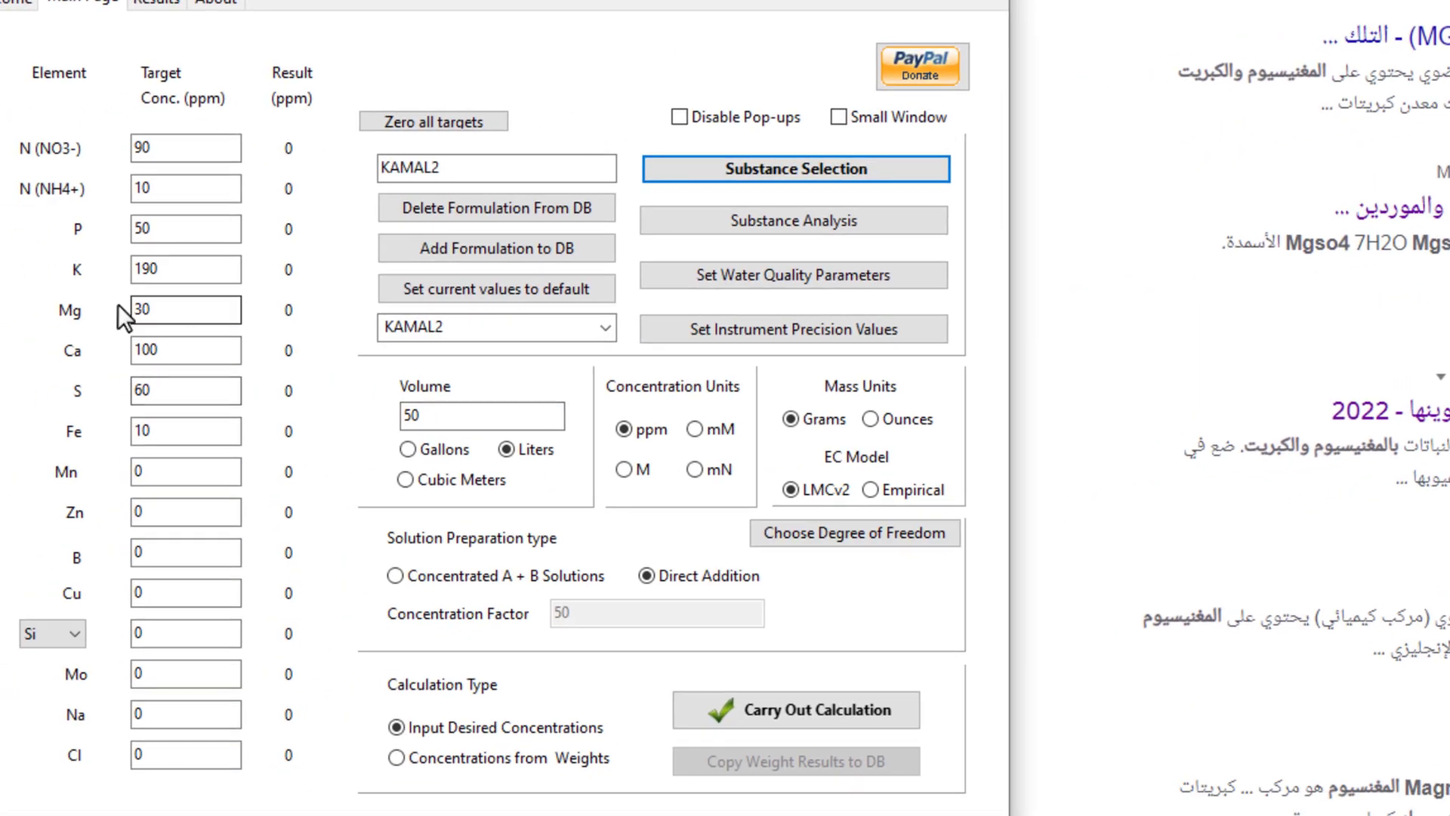
pyautogui.click(722, 167)
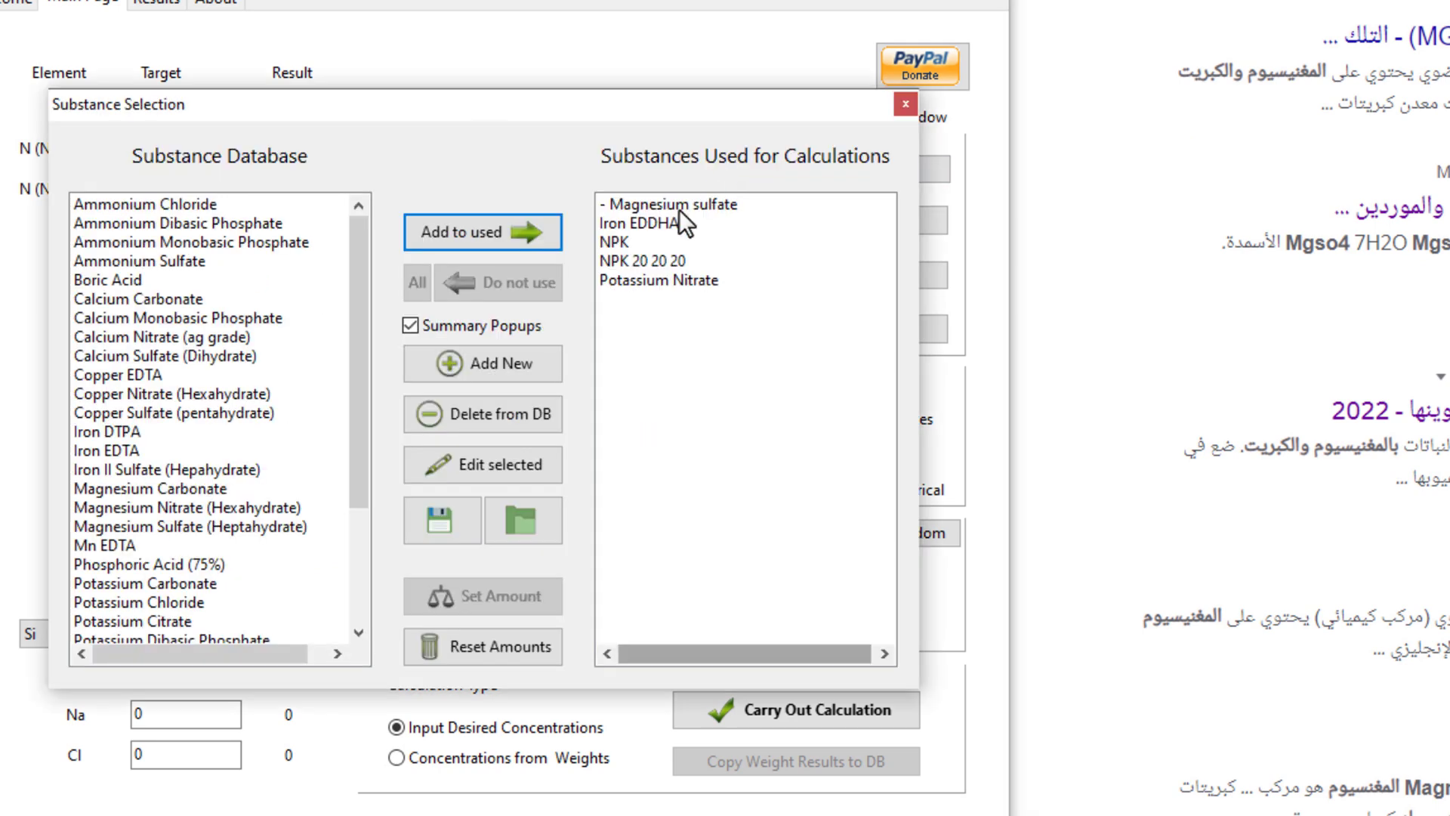
pyautogui.moveTo(579, 109); pyautogui.dragTo(1237, 61)
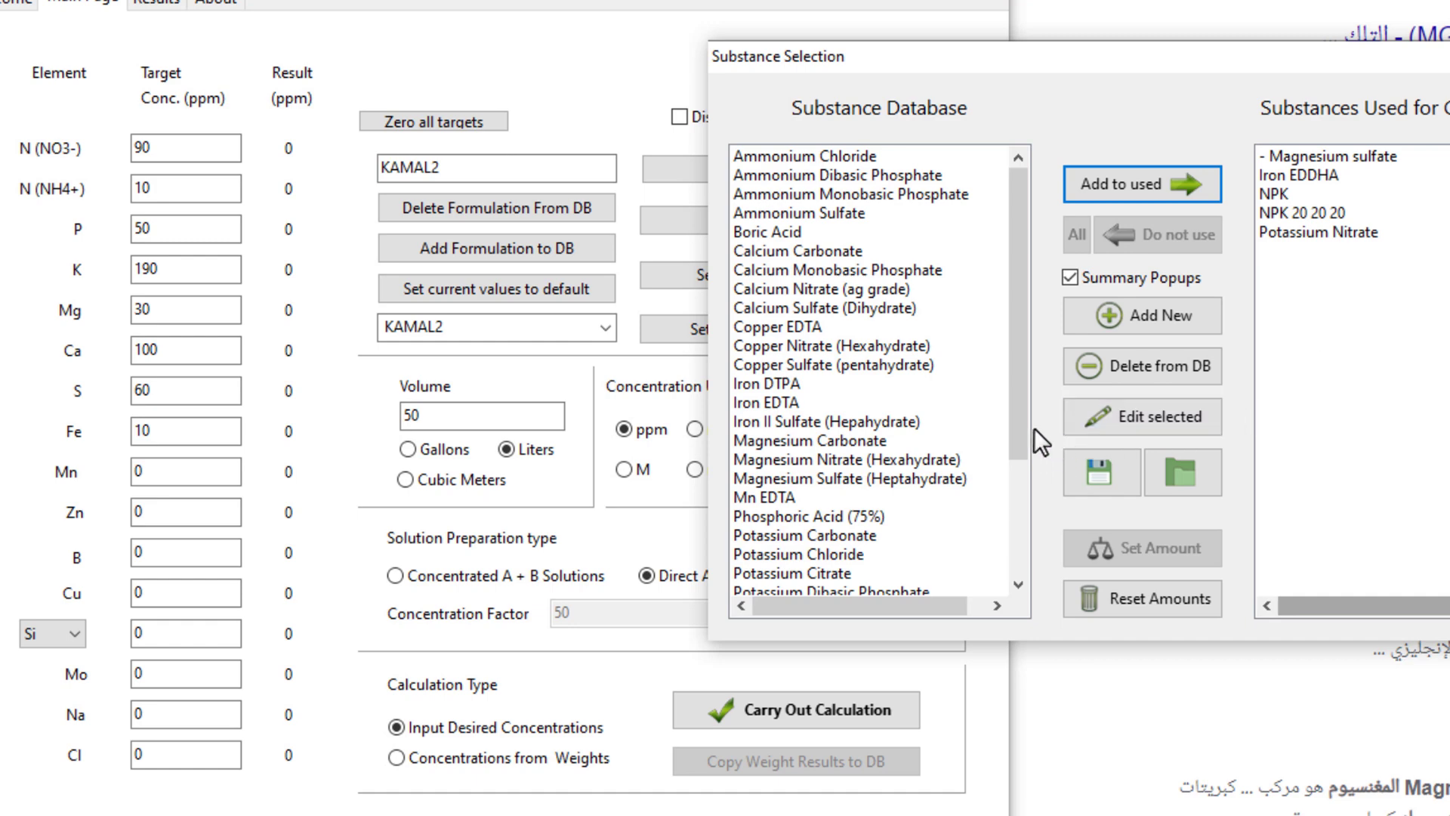
pyautogui.moveTo(1021, 393)
pyautogui.mouseDown()
pyautogui.moveTo(1018, 410)
pyautogui.moveTo(1018, 397)
pyautogui.mouseUp()
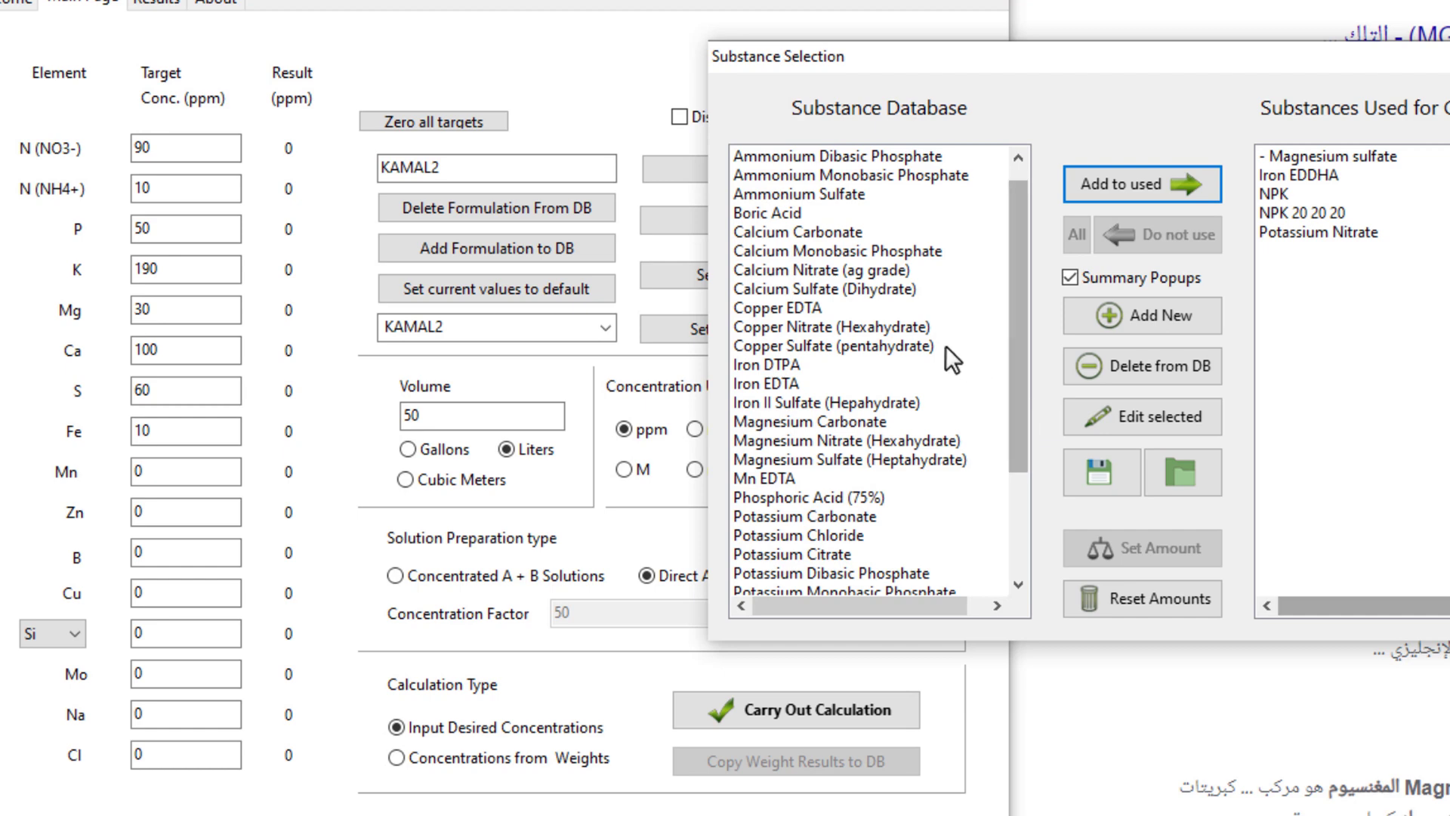
pyautogui.click(818, 270)
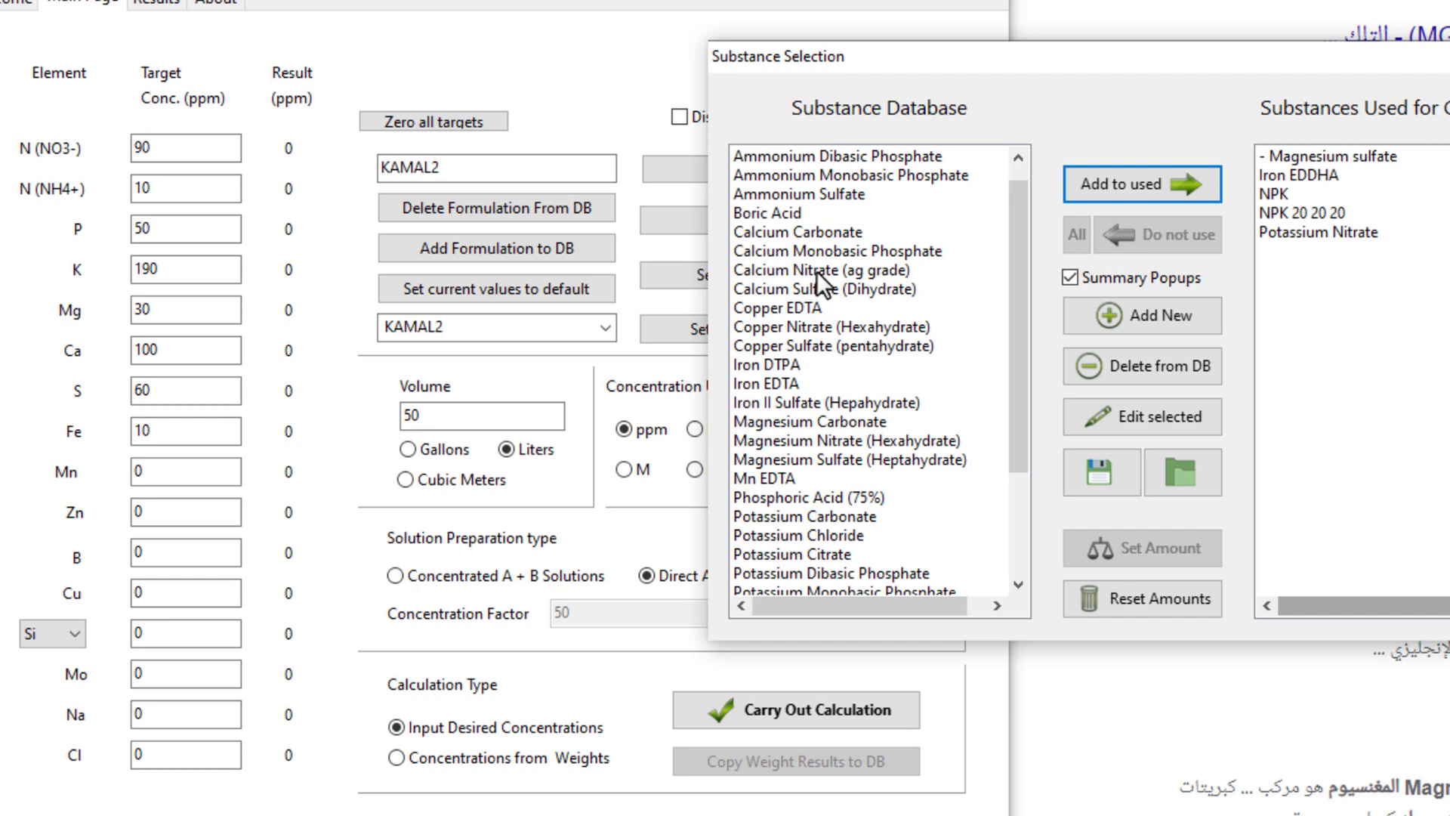
pyautogui.click(1139, 422)
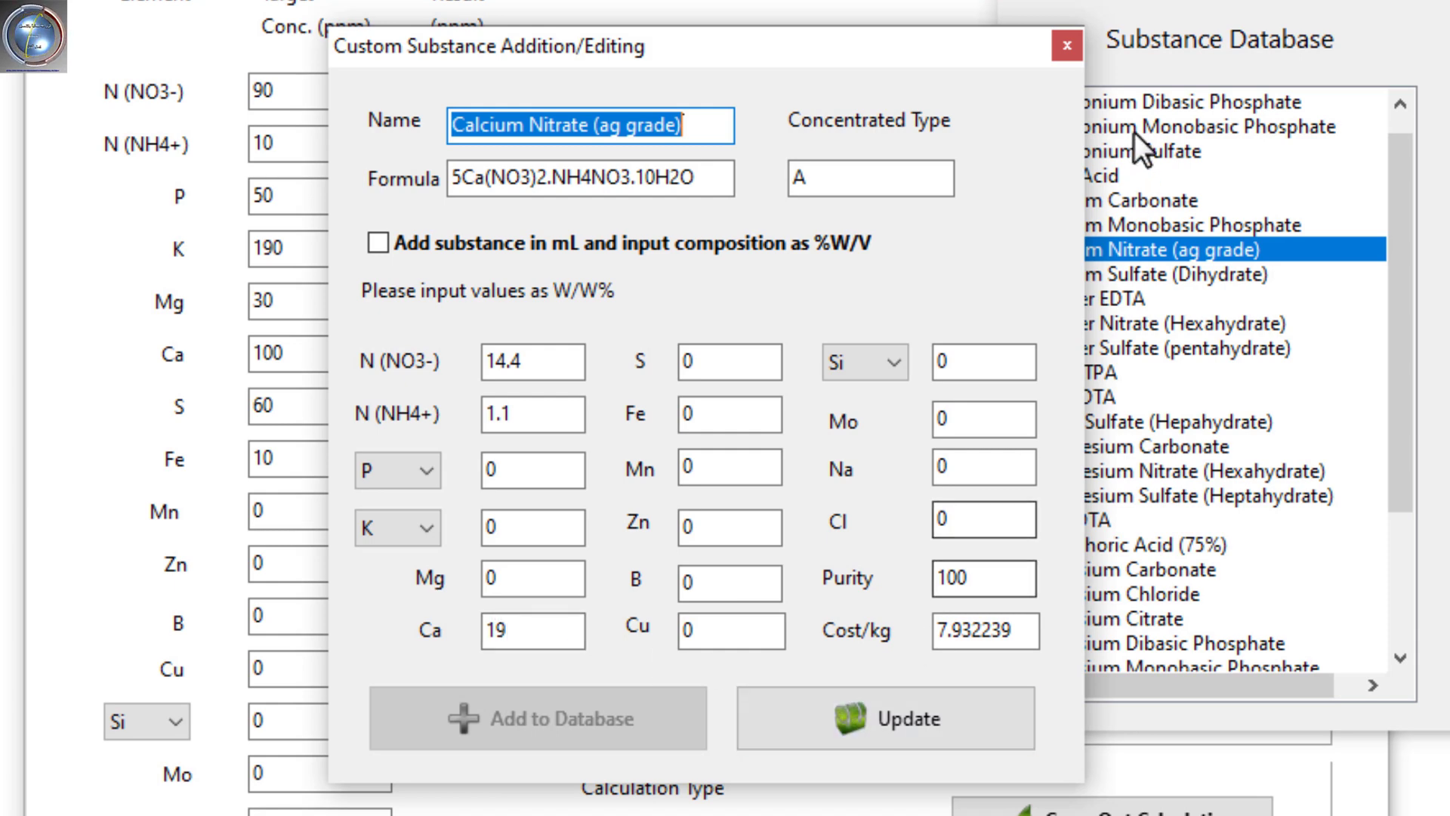
pyautogui.click(1066, 45)
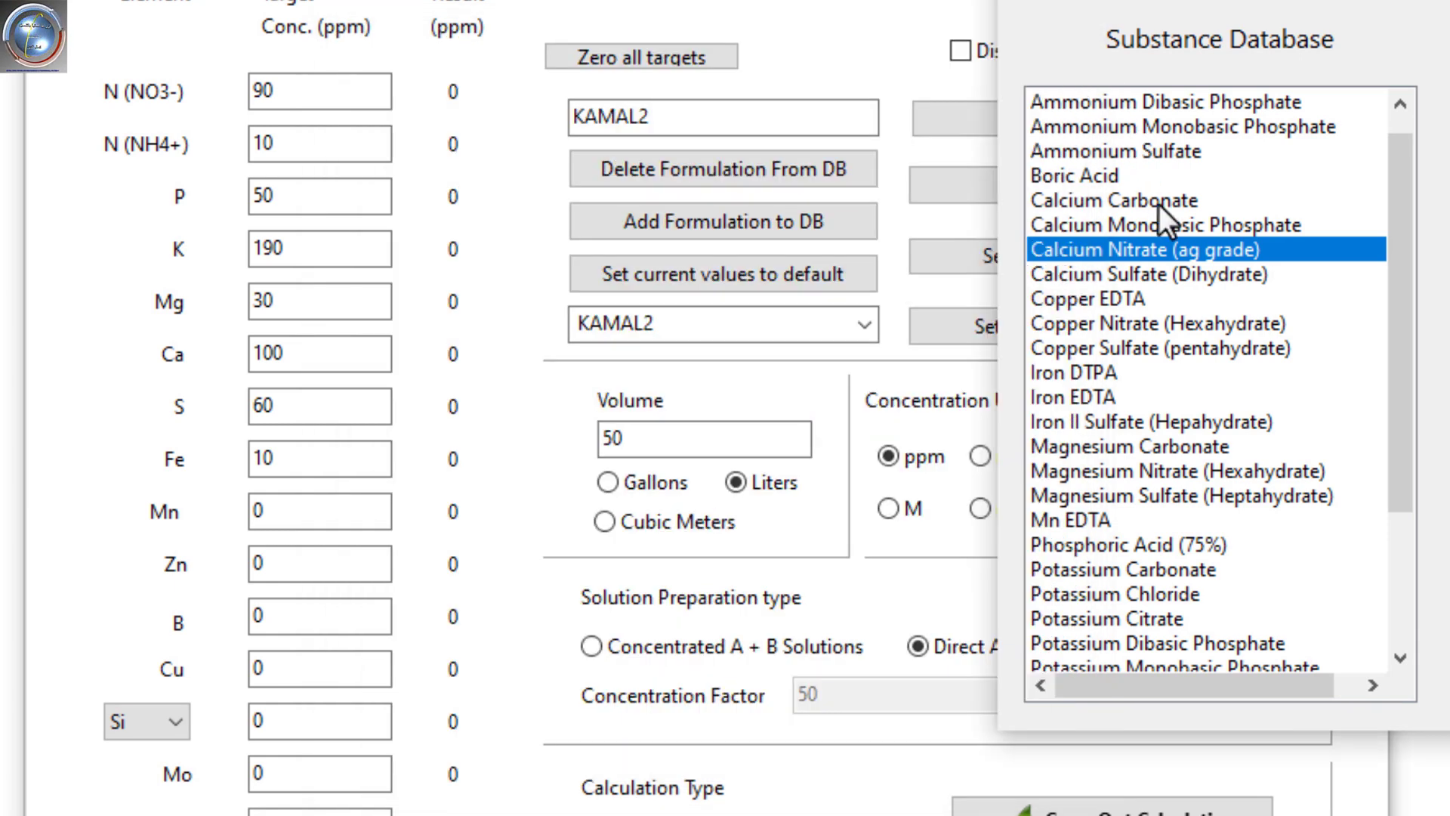
# Inspect the composition of Calcium Sulfate (Dihydrate) in the substance database and close its entry
pyautogui.click(1237, 274)
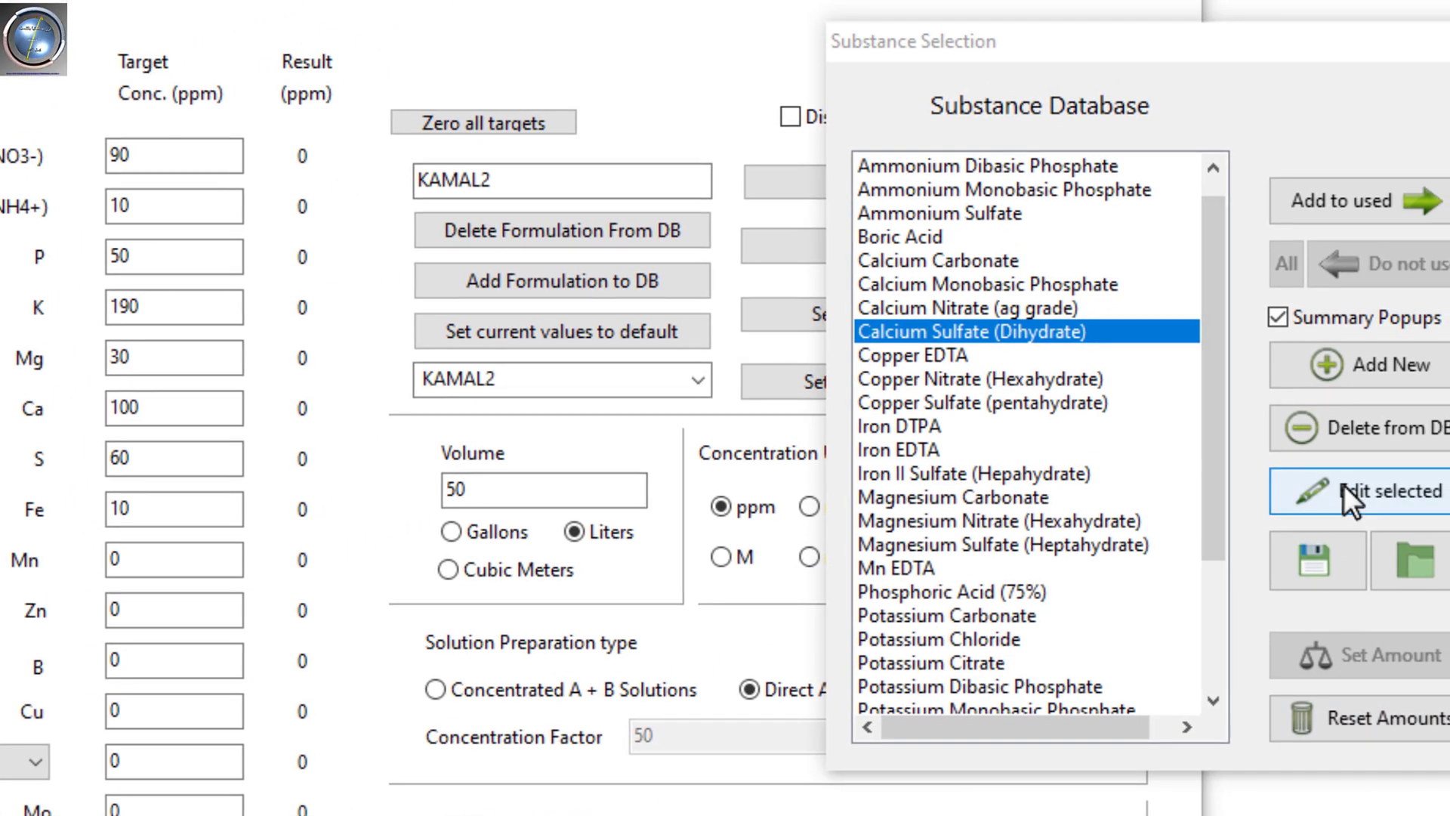
pyautogui.click(1343, 487)
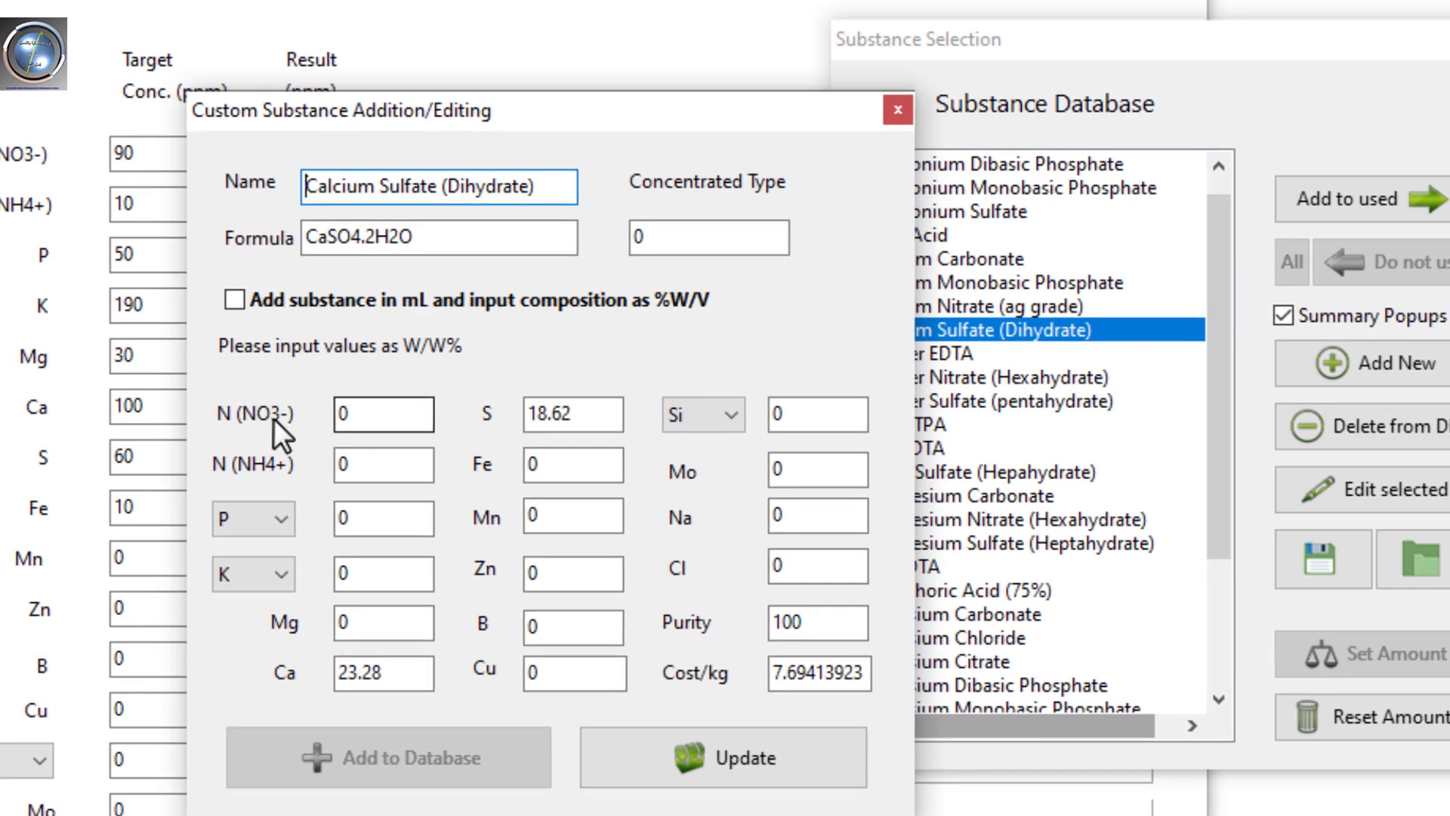
pyautogui.click(897, 110)
# Set the purity of Calcium Nitrate (ag grade) to 98 and update its database entry
pyautogui.click(956, 302)
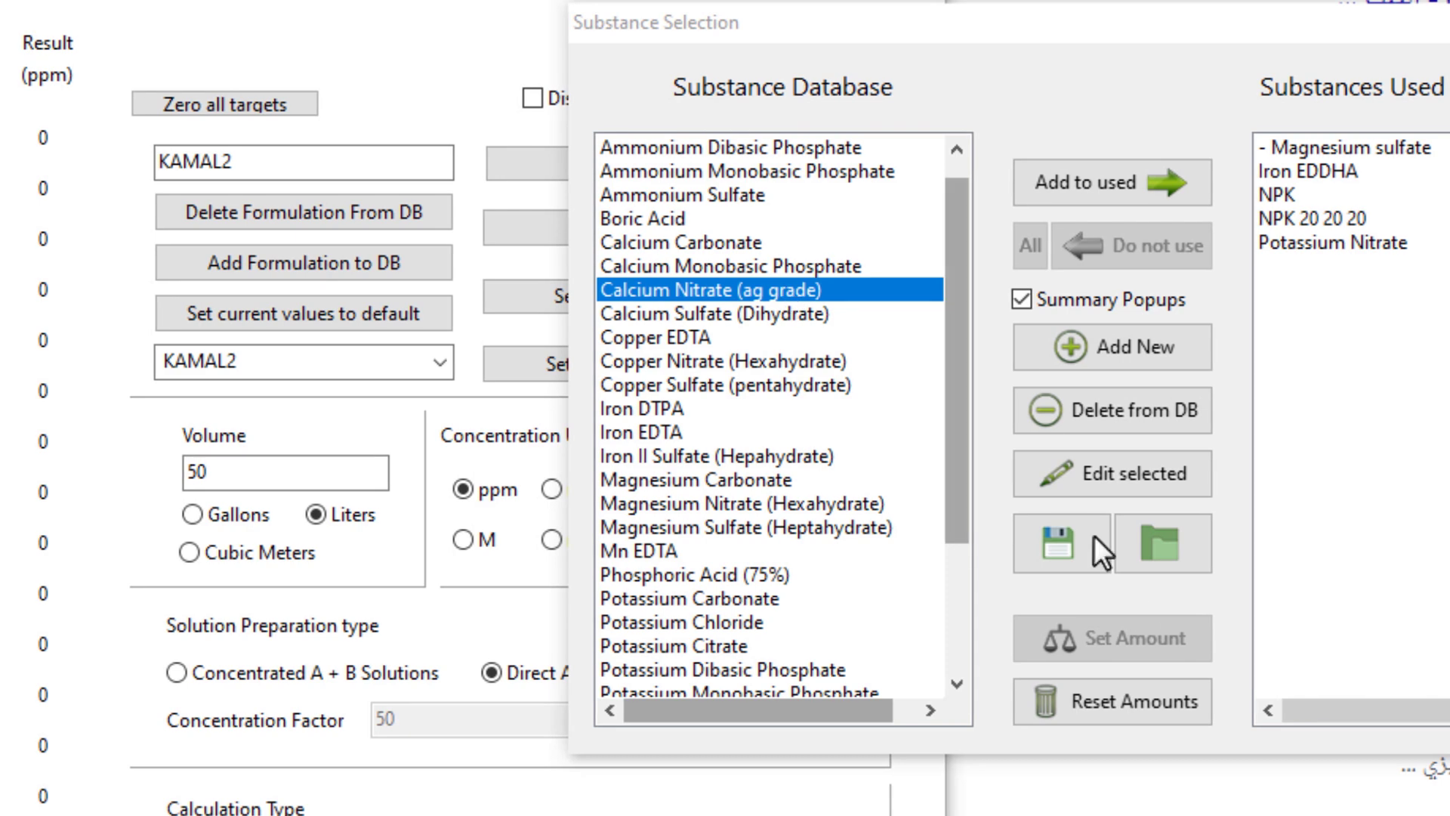
pyautogui.click(1140, 487)
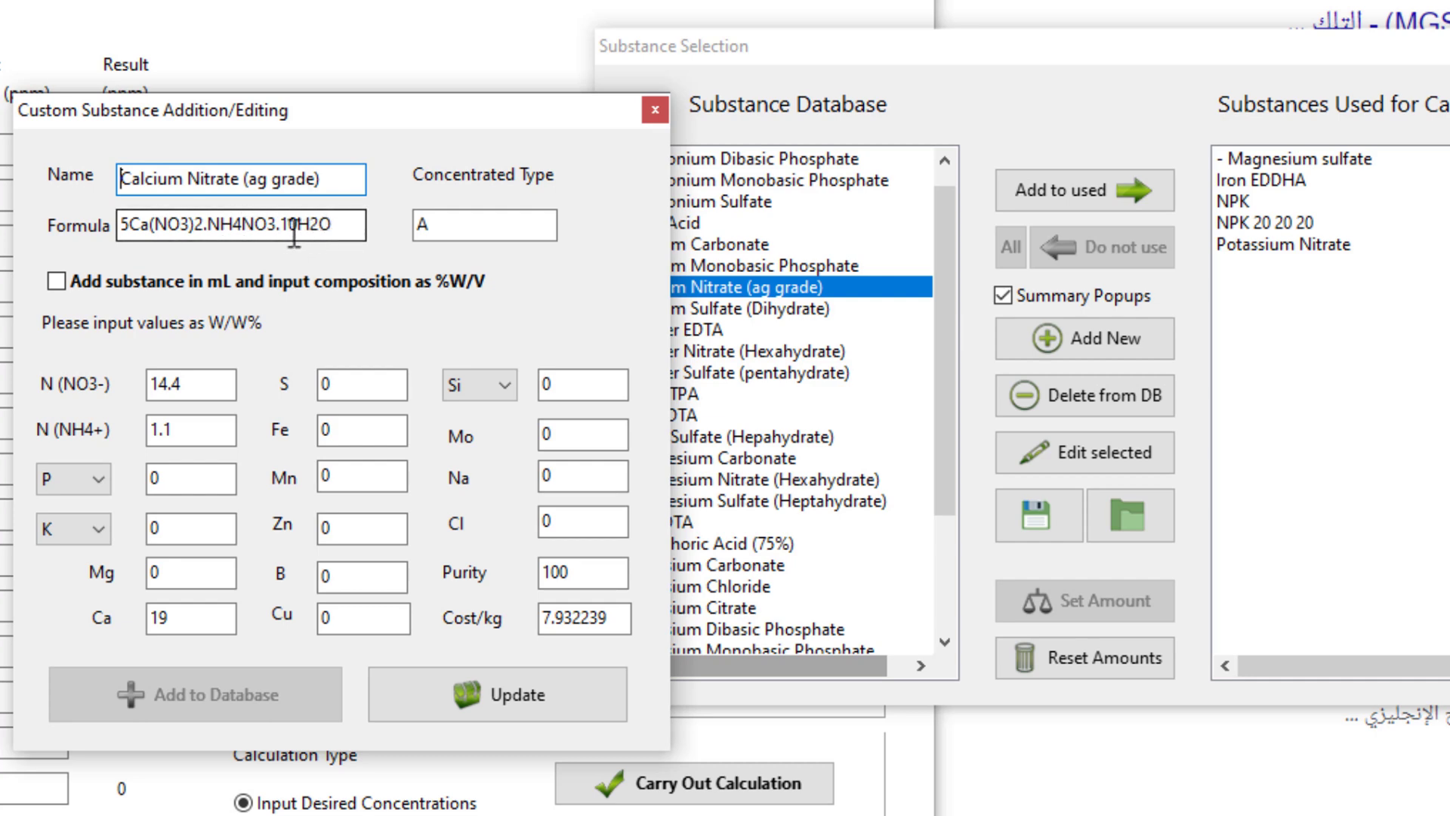
pyautogui.moveTo(335, 227); pyautogui.dragTo(288, 242)
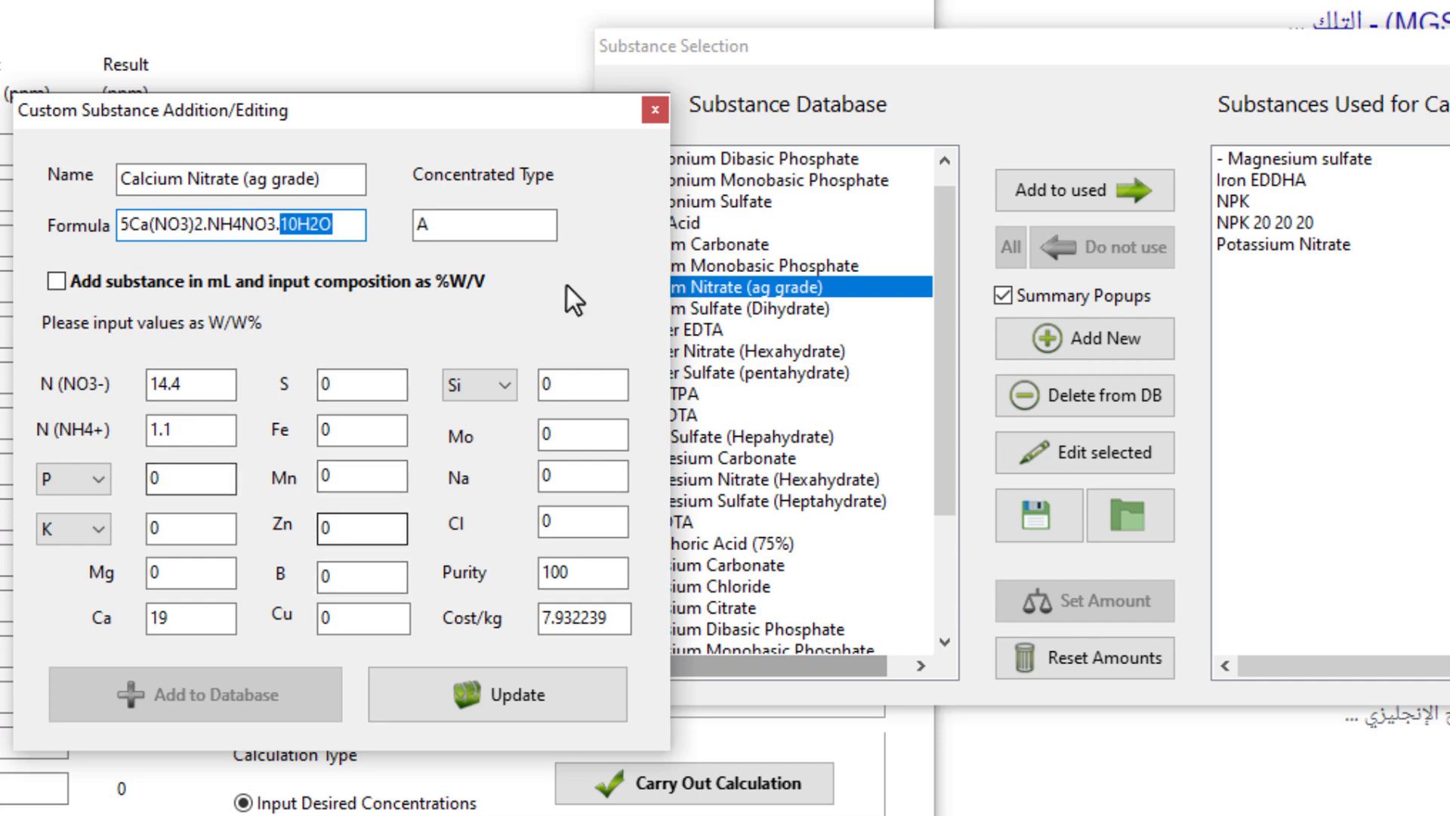
pyautogui.moveTo(624, 576); pyautogui.dragTo(542, 594)
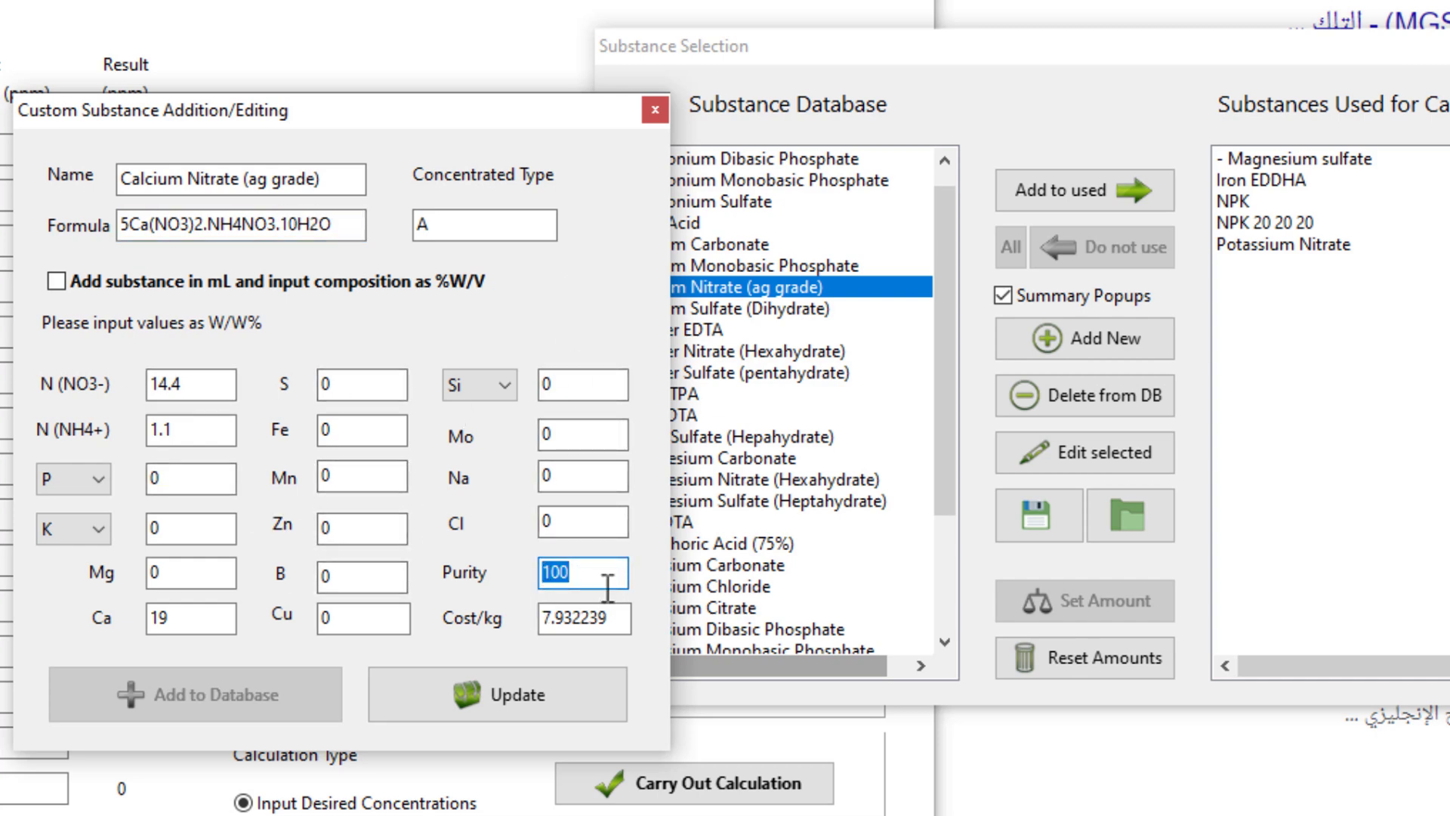
pyautogui.write('99')
pyautogui.moveTo(554, 572); pyautogui.dragTo(567, 574)
pyautogui.click(513, 695)
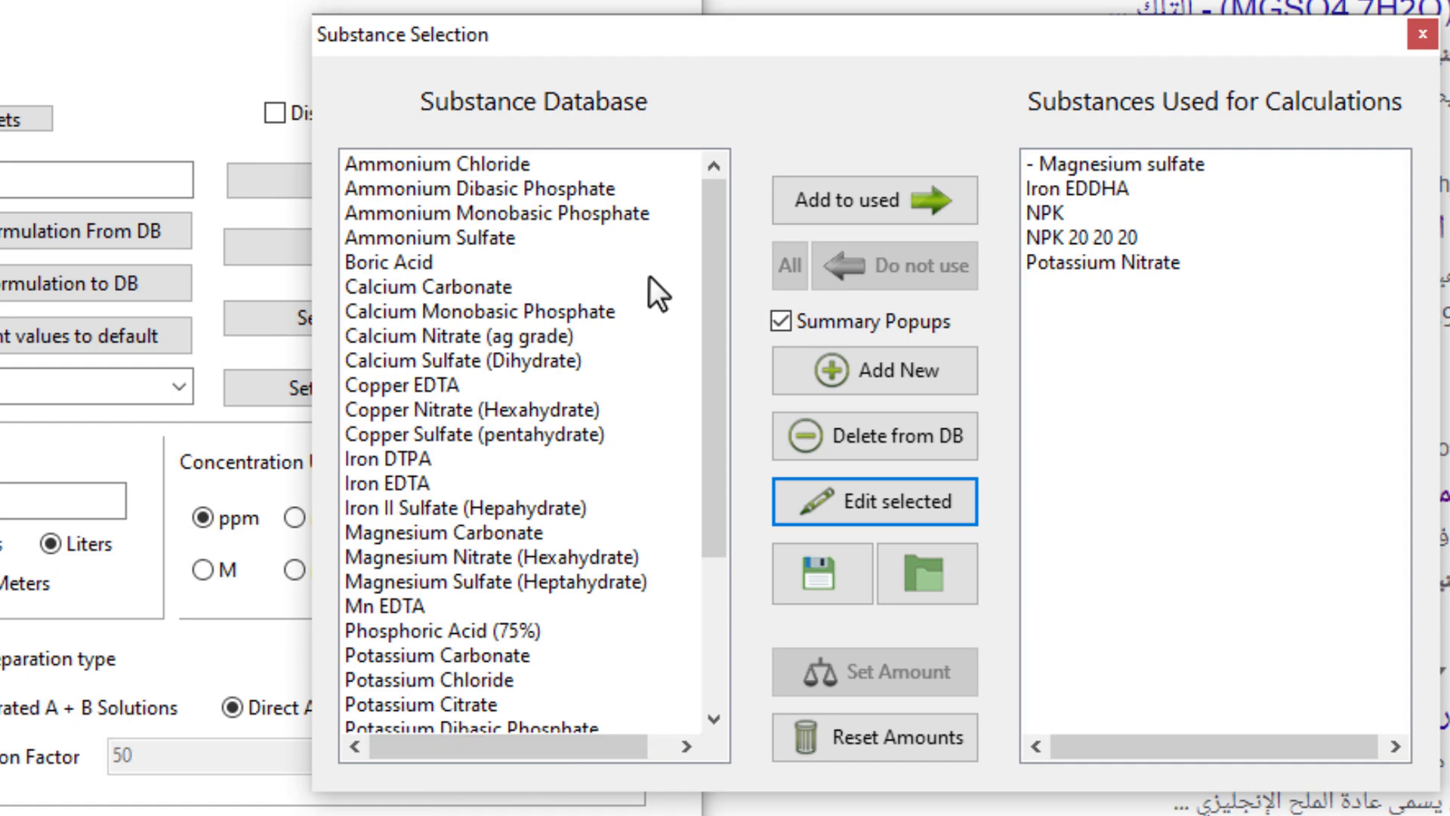
# Check the saved entry of Calcium Nitrate (ag grade) and add it to the substances used for calculations
pyautogui.click(505, 337)
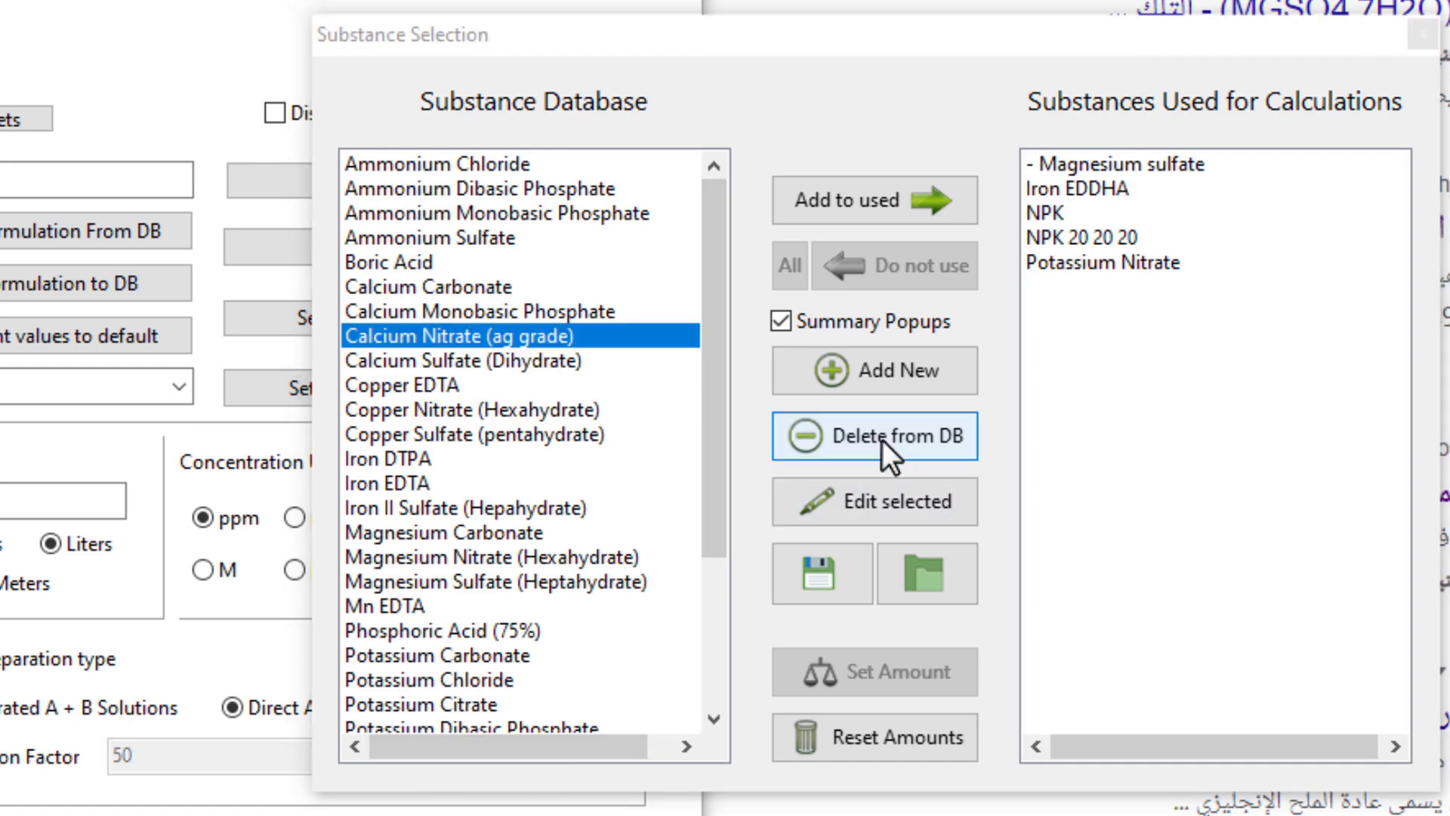
pyautogui.click(902, 500)
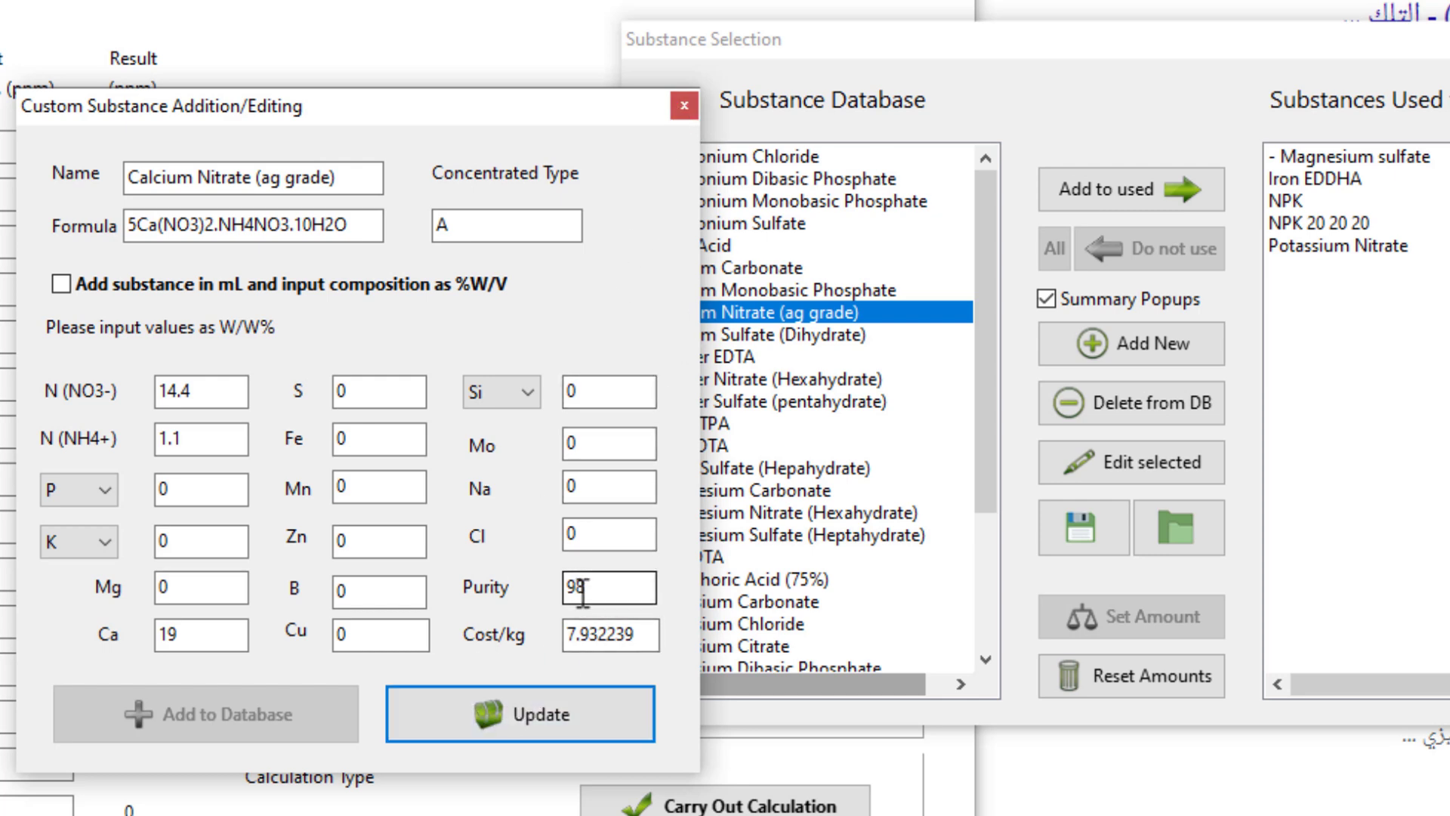
pyautogui.click(684, 107)
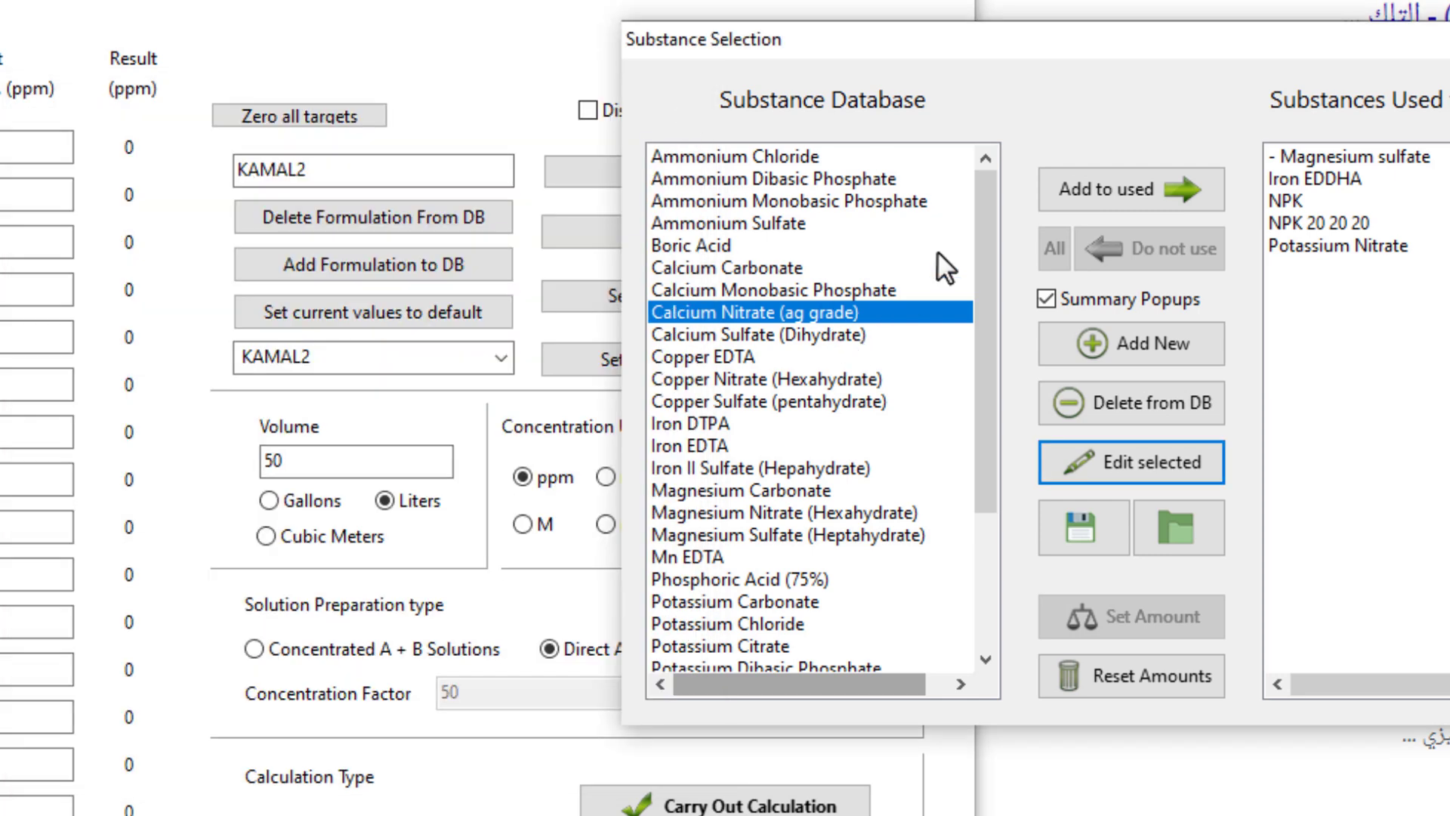
pyautogui.click(1073, 190)
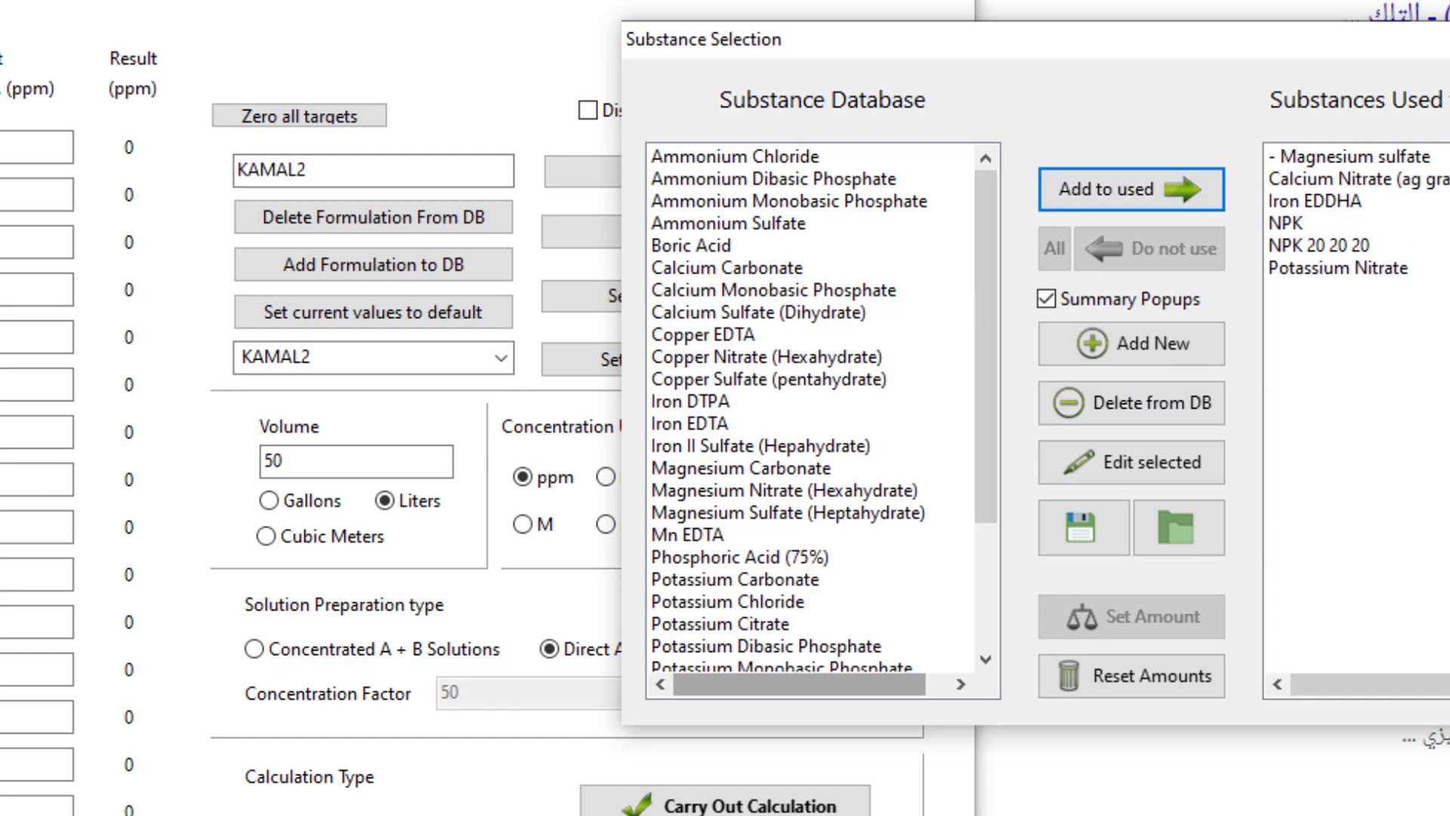
# Carry out the calculation with the current substance combination for 50 liters and dismiss all the messages
pyautogui.moveTo(1057, 39); pyautogui.dragTo(1433, 0)
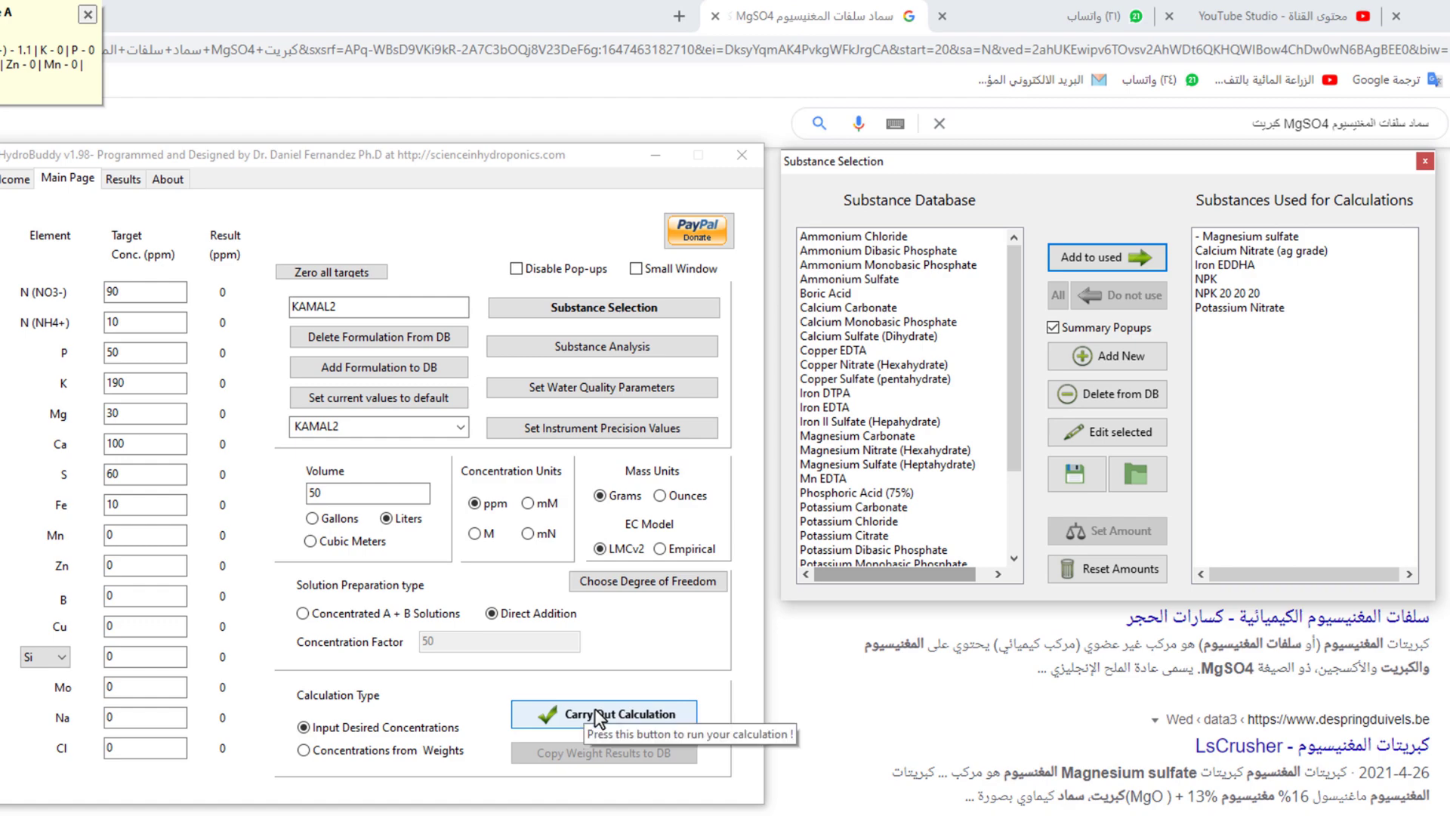
pyautogui.click(595, 714)
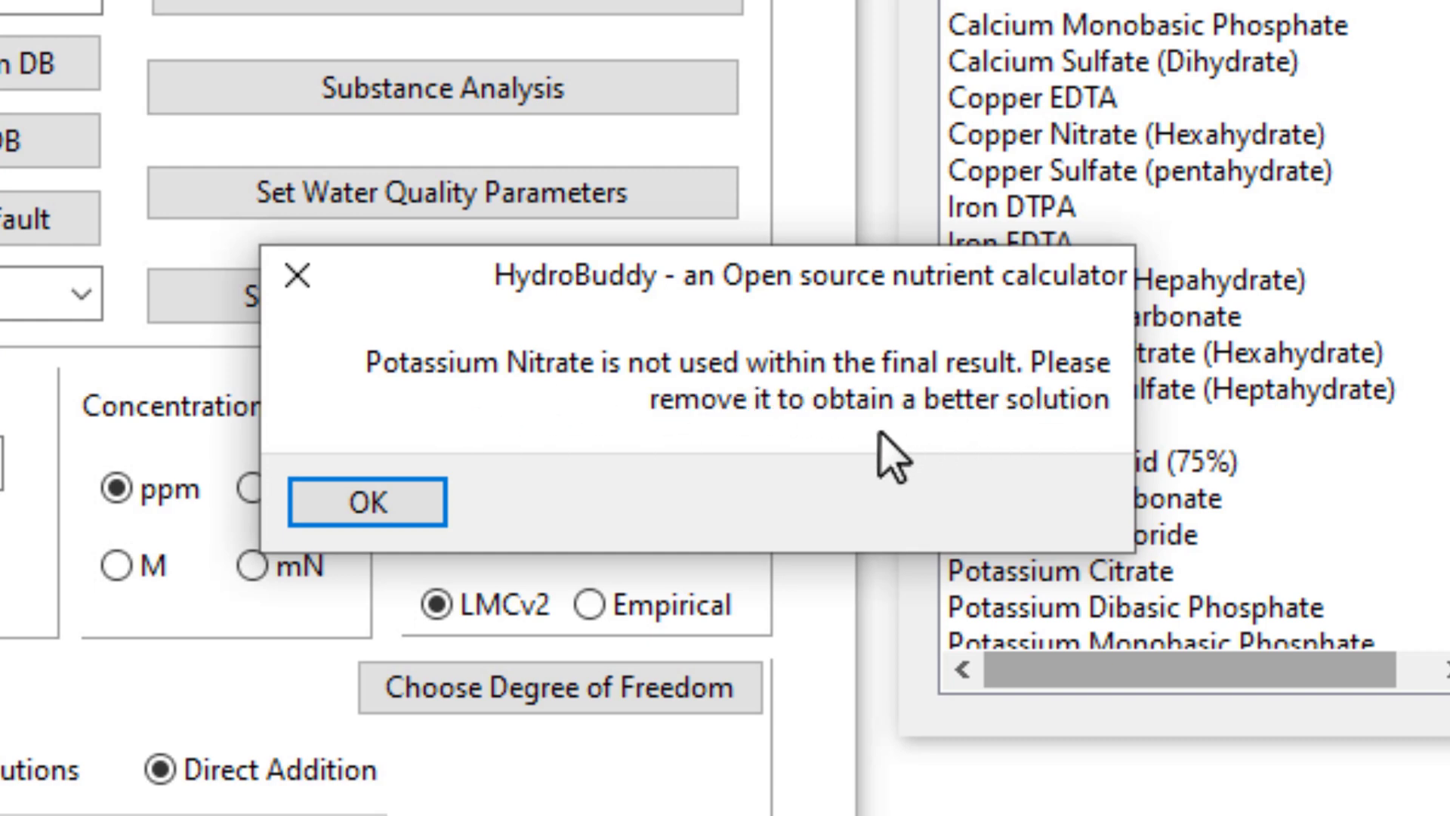
pyautogui.click(428, 507)
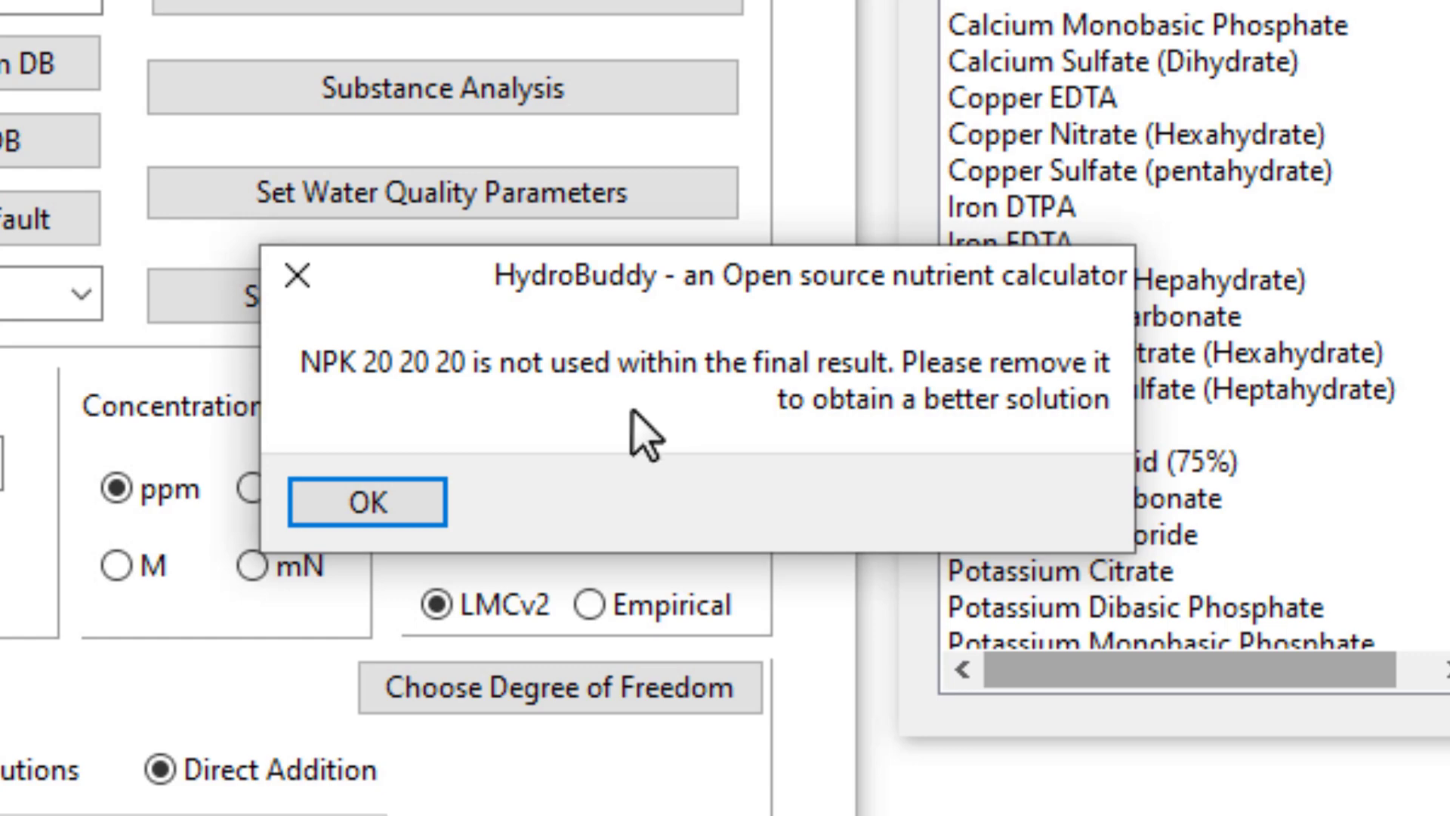
pyautogui.click(430, 513)
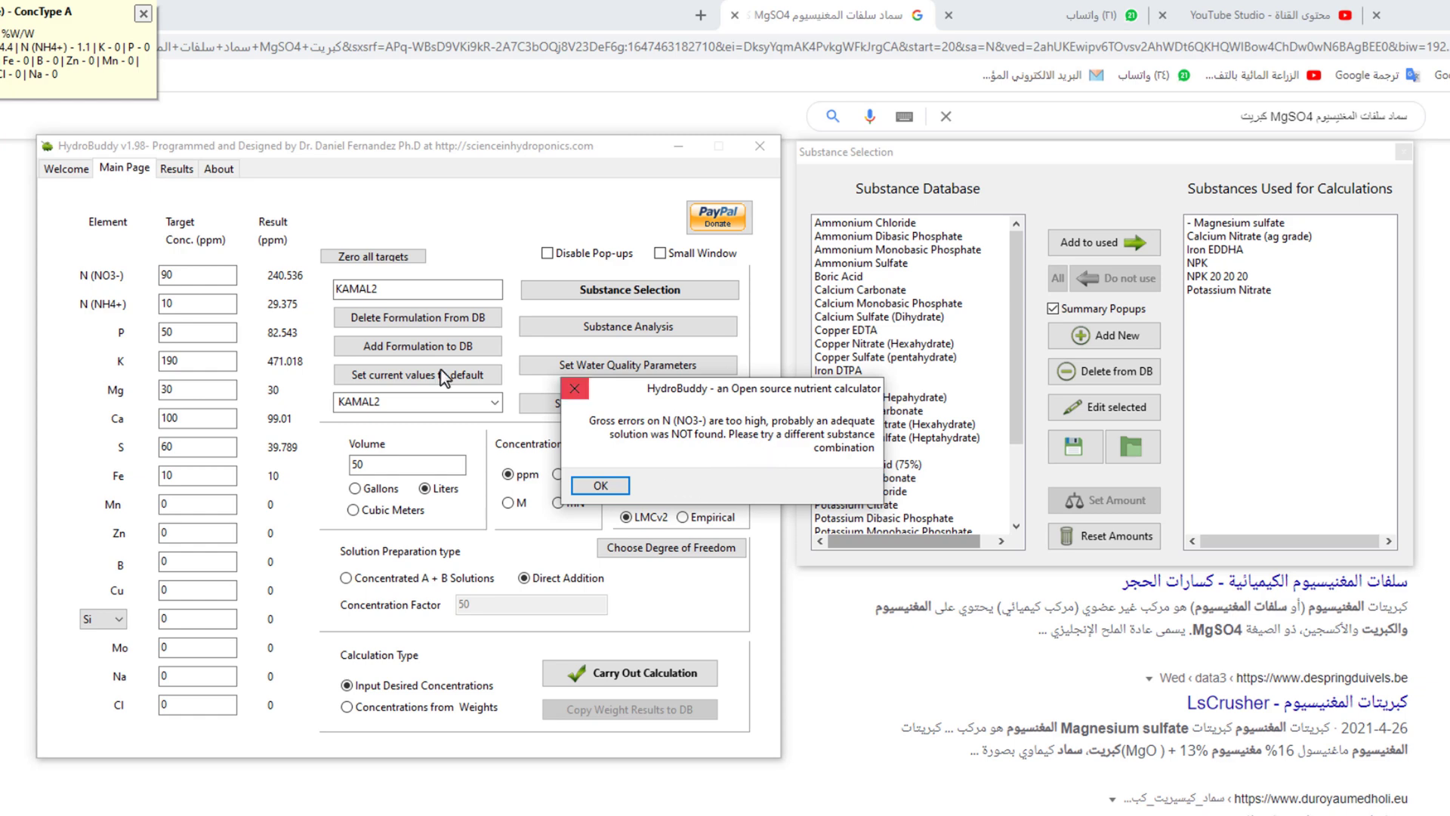
pyautogui.click(599, 487)
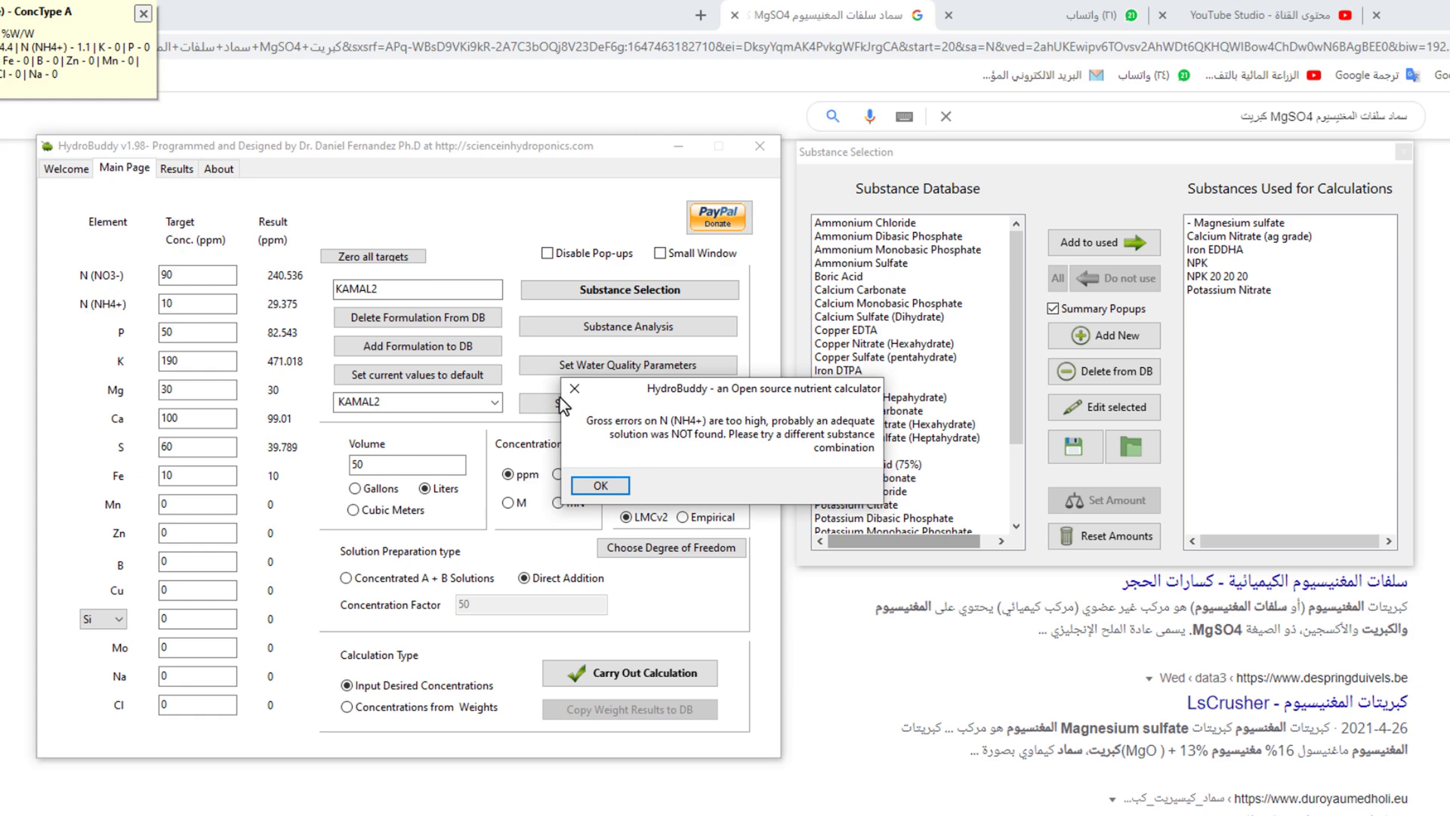
pyautogui.click(604, 487)
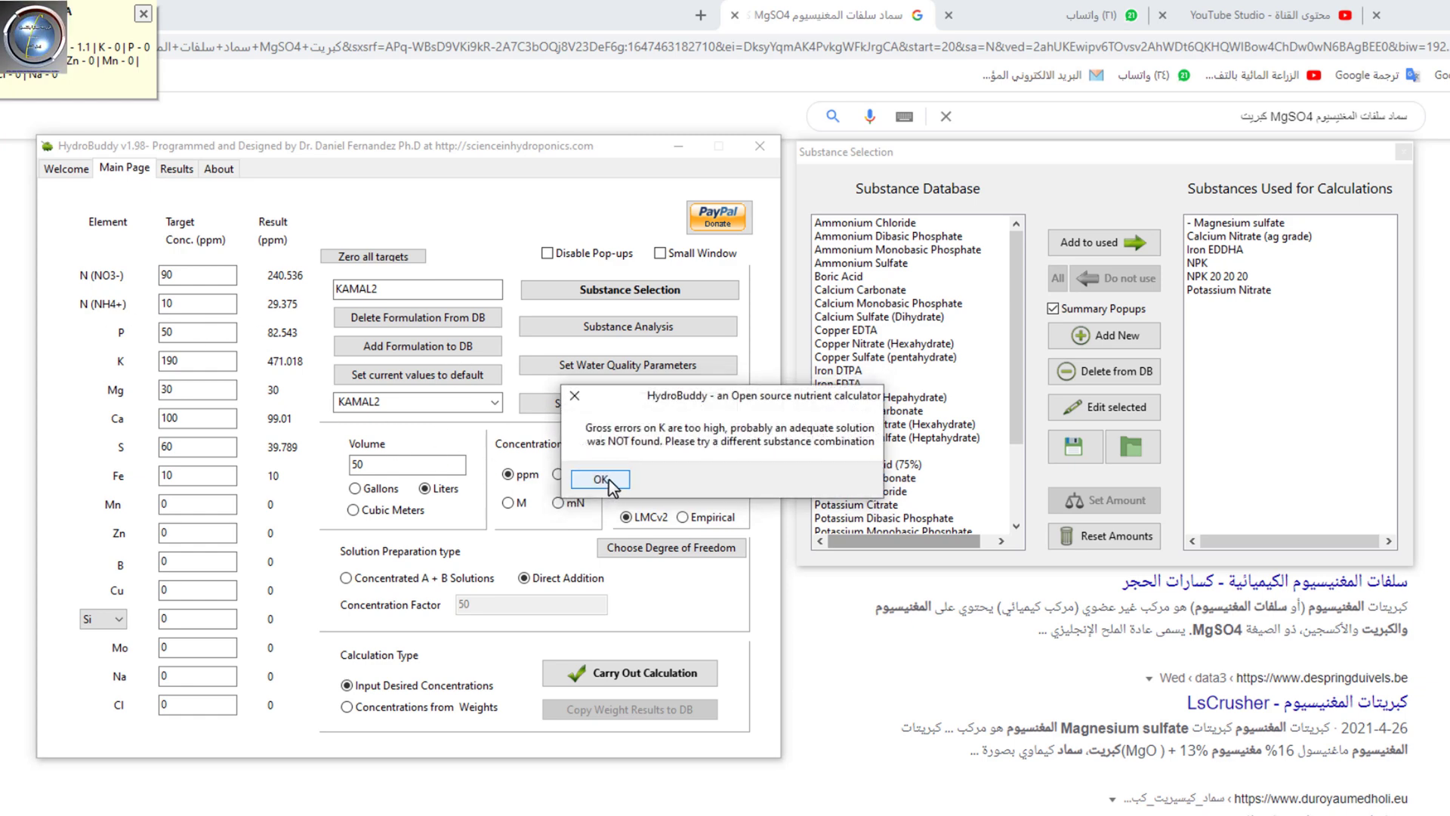
pyautogui.click(609, 479)
pyautogui.click(609, 479)
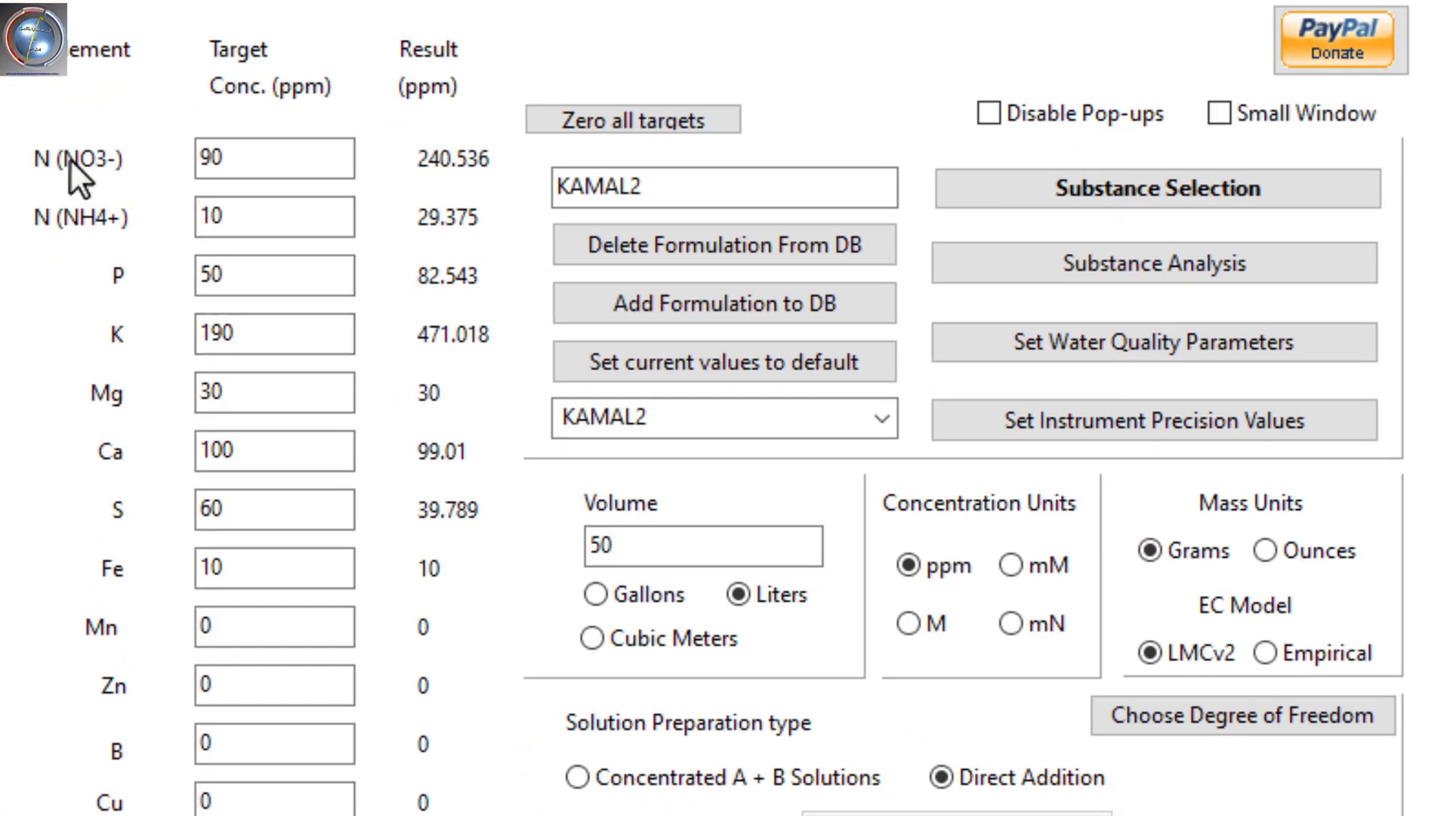
# Compare the calculated concentrations with the targets and open the detailed calculation results
pyautogui.click(216, 206)
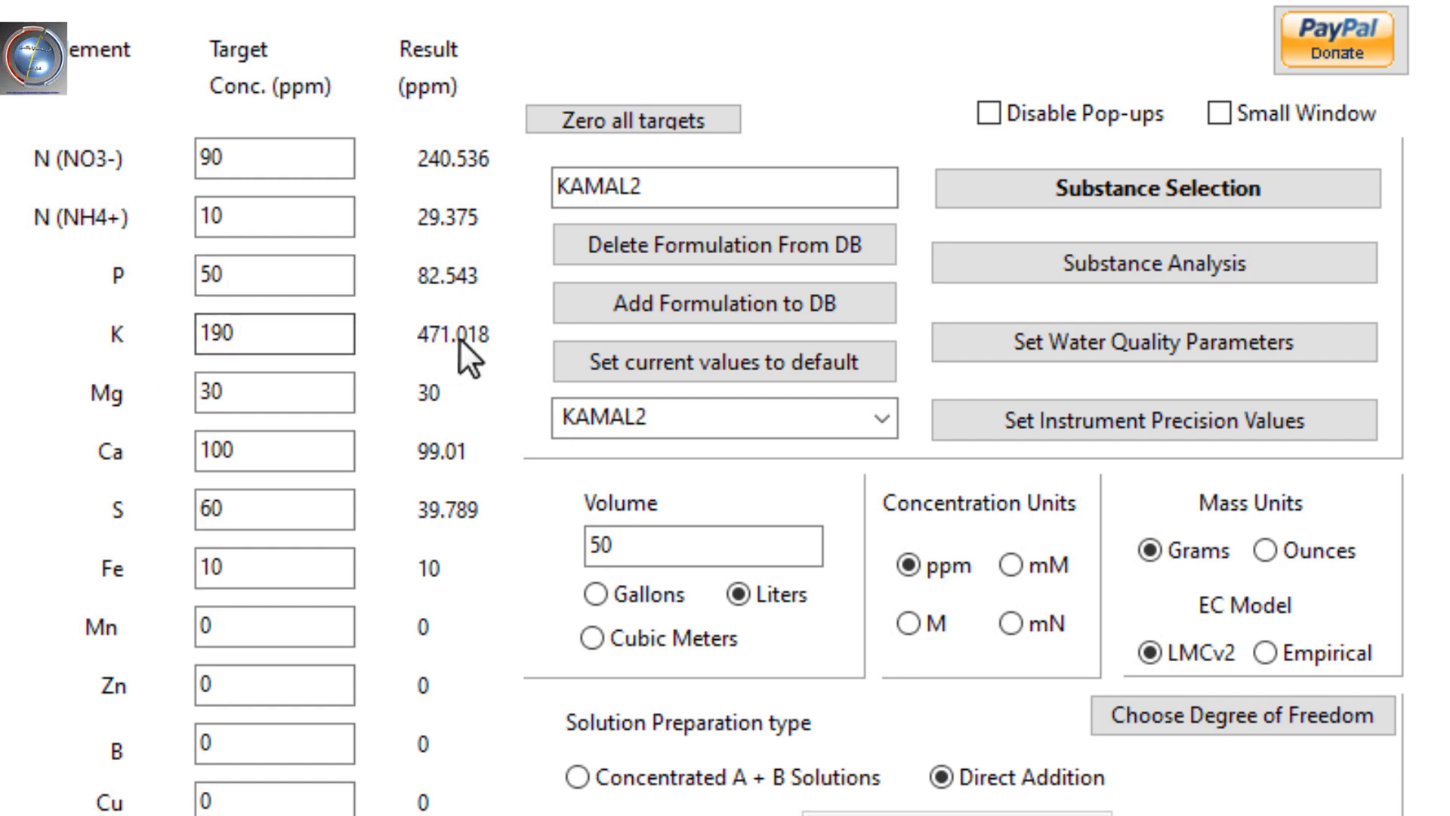
pyautogui.click(327, 152)
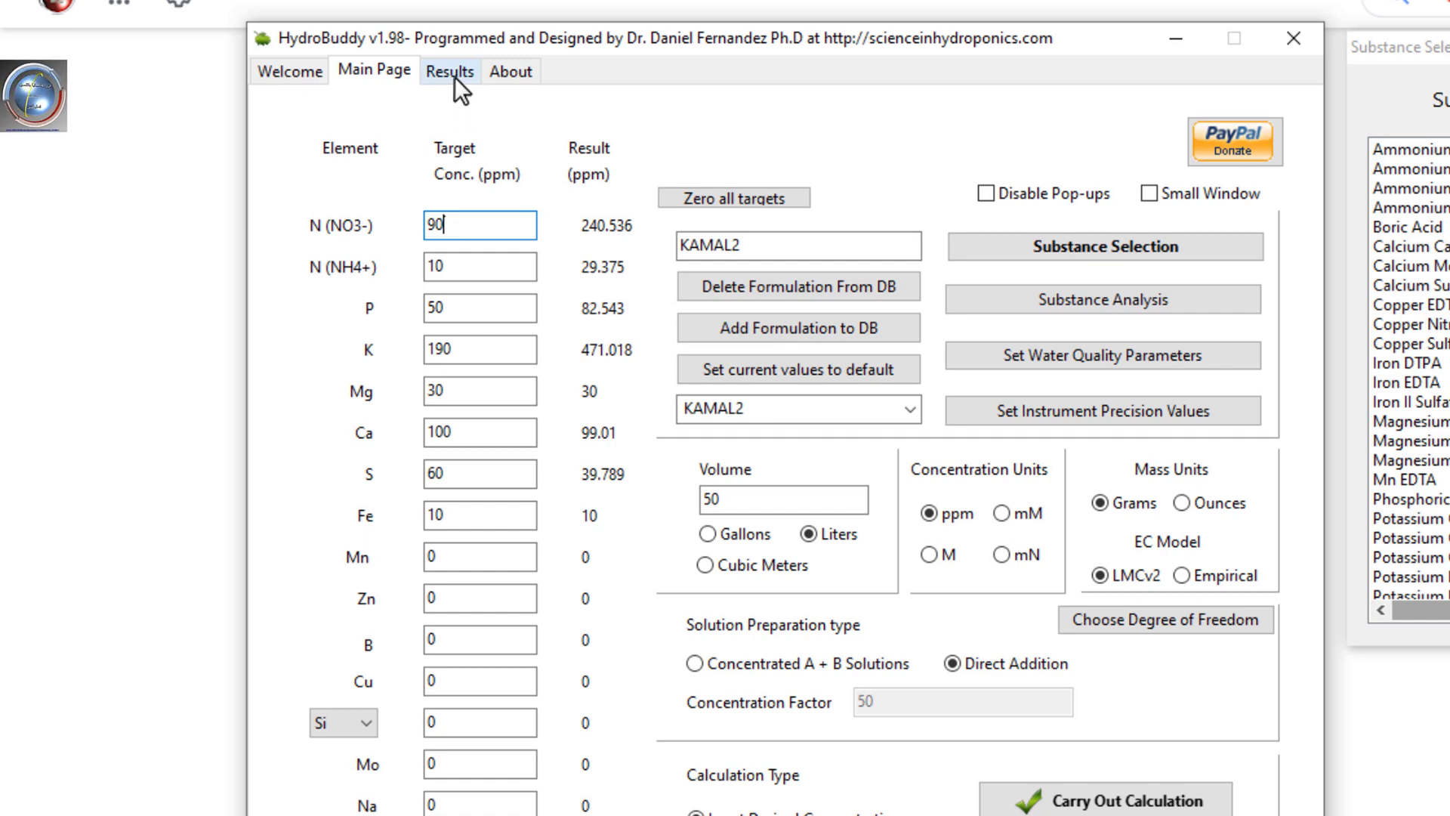
pyautogui.click(450, 74)
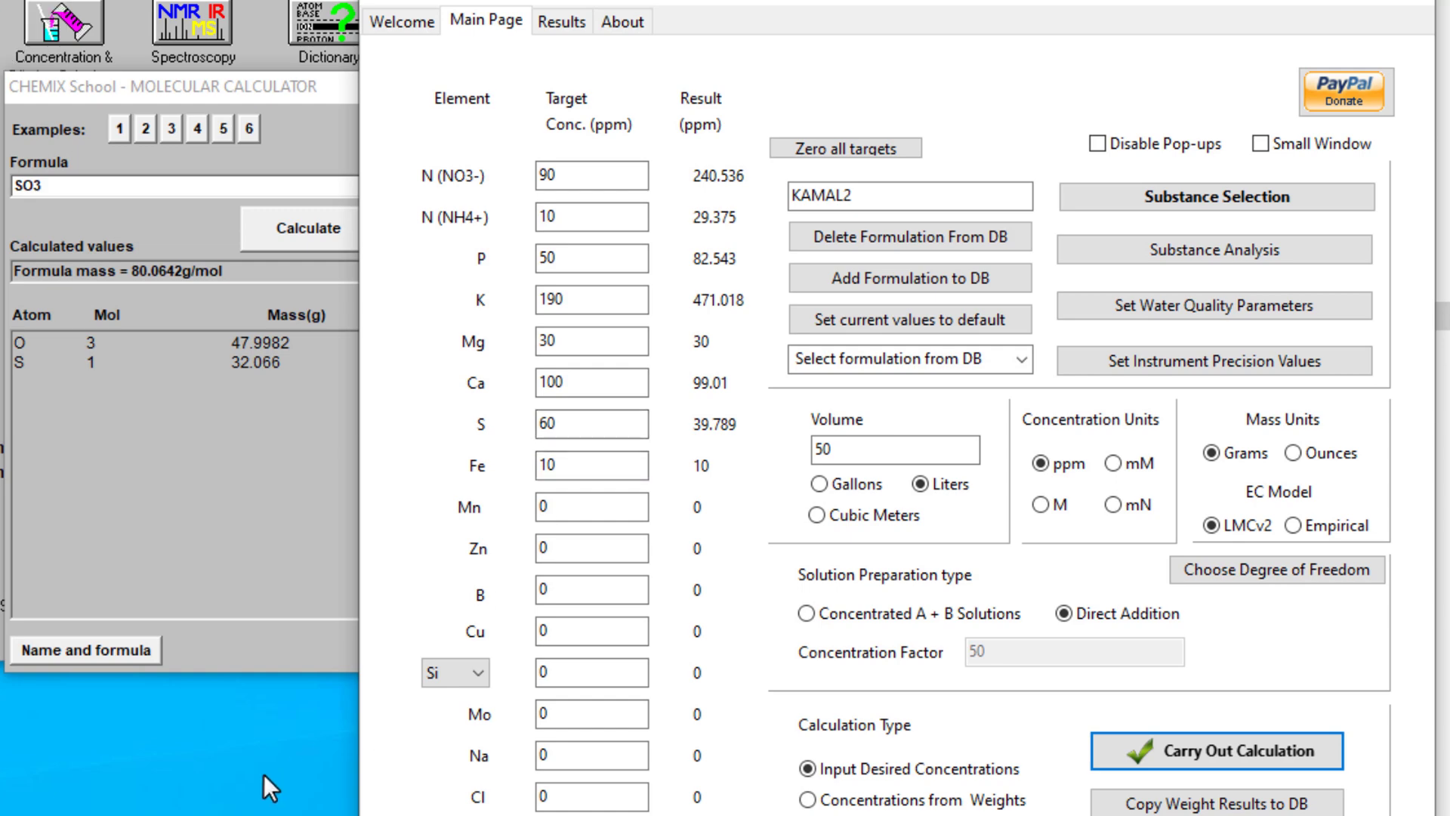
pyautogui.click(1251, 198)
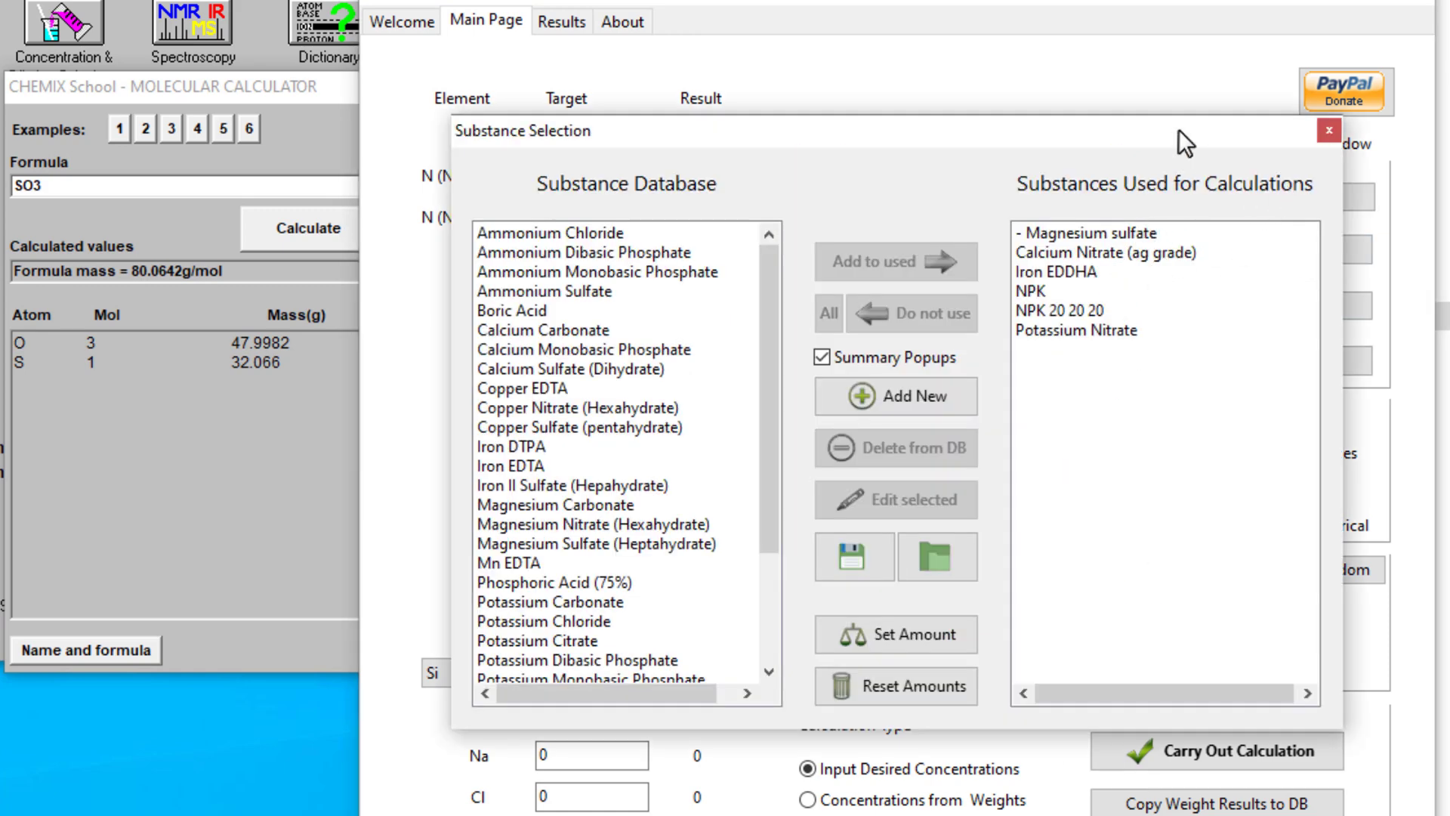
pyautogui.moveTo(1178, 129); pyautogui.dragTo(1449, 98)
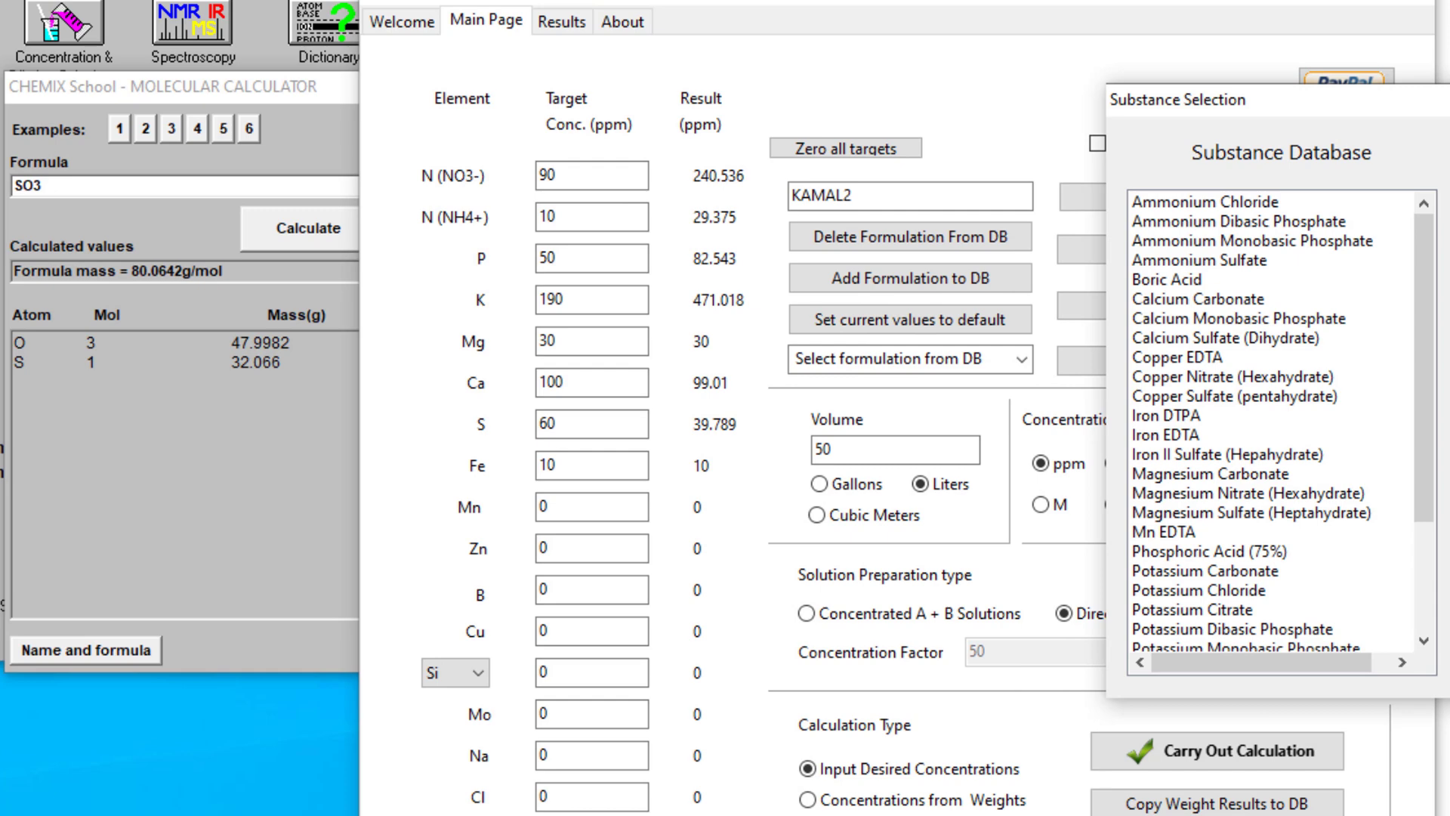
pyautogui.click(1449, 99)
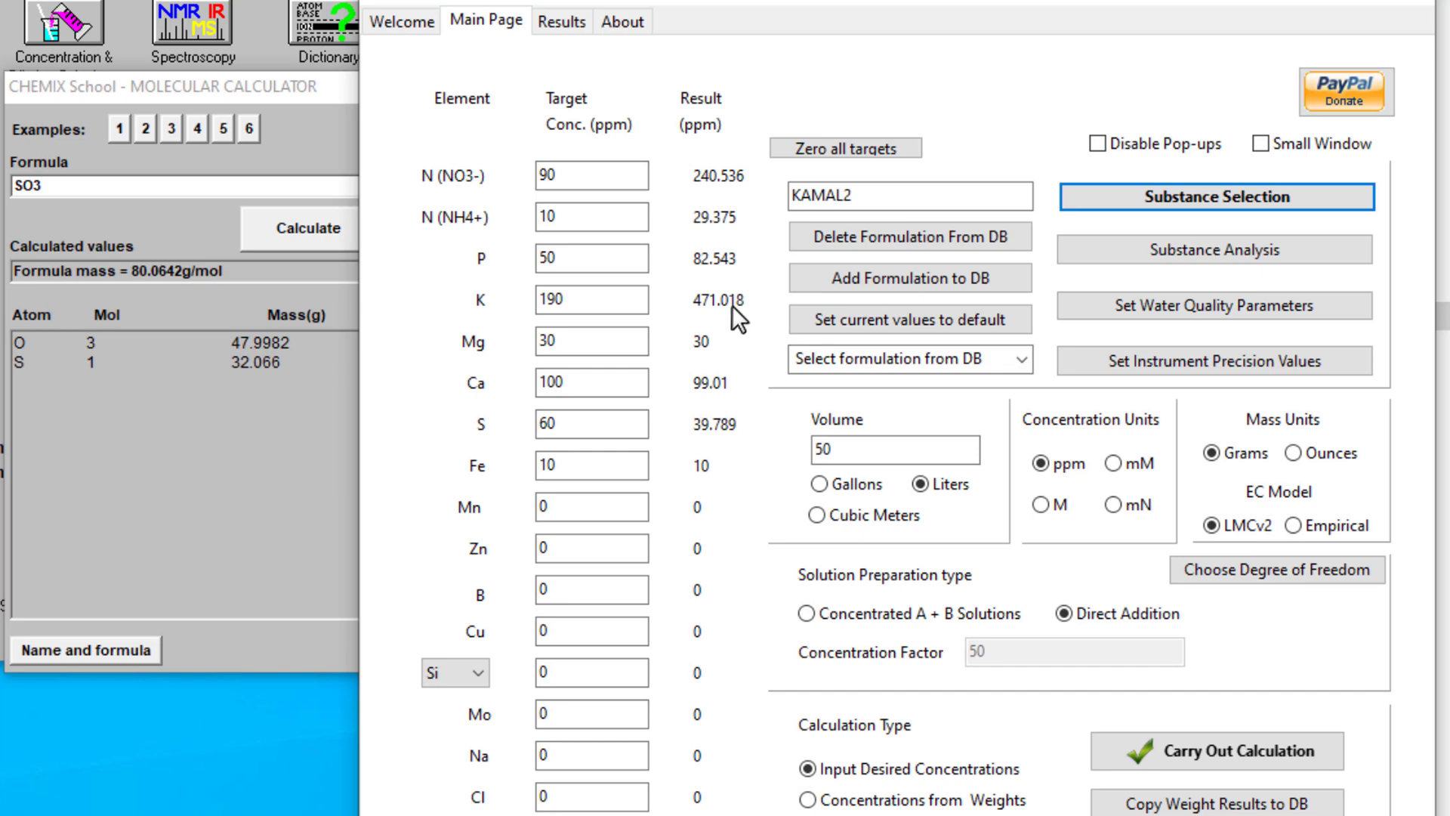
# Remove the NPK entry without a ratio in its name from the substances used for calculations
pyautogui.click(1184, 197)
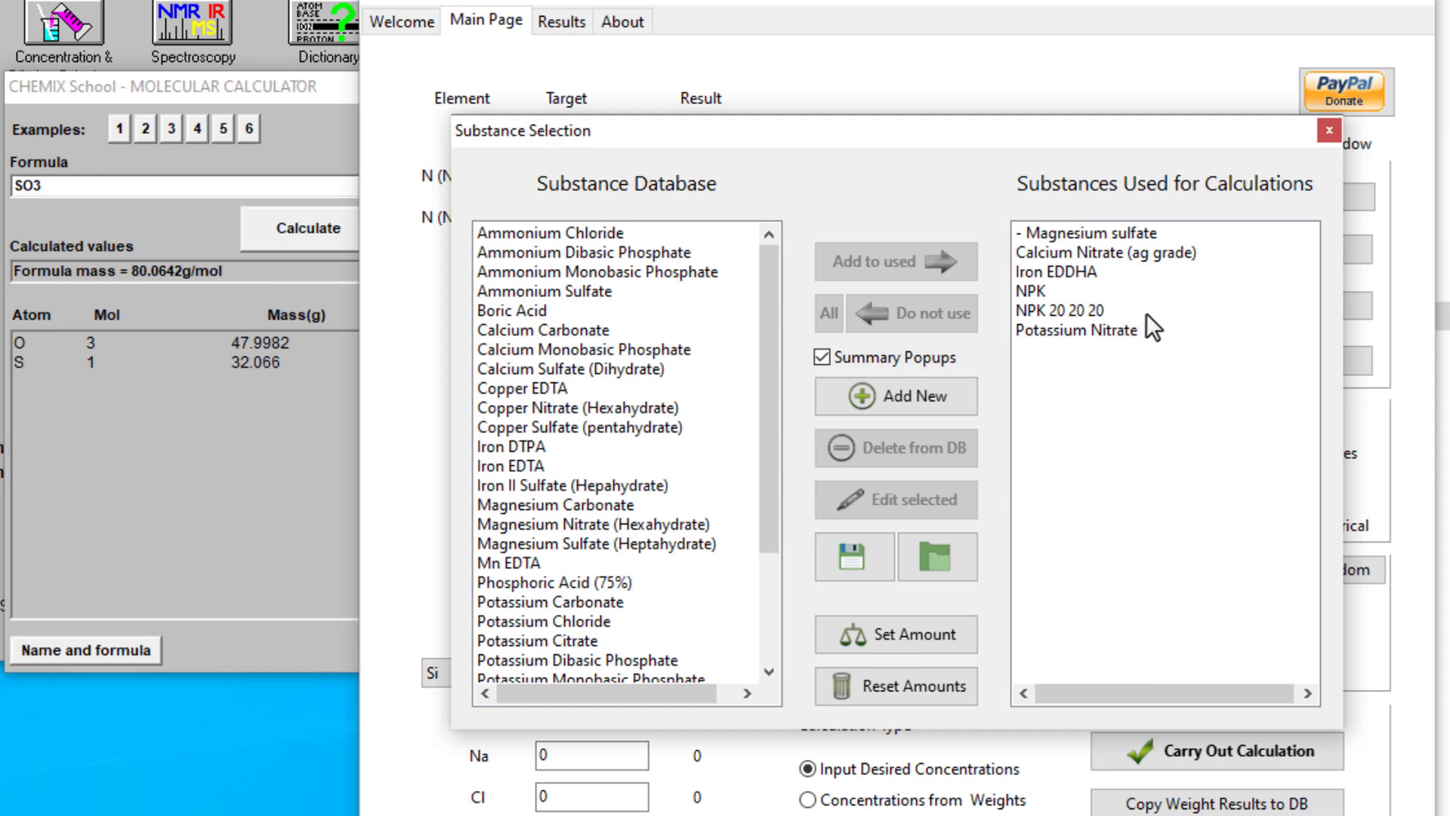
pyautogui.click(1080, 292)
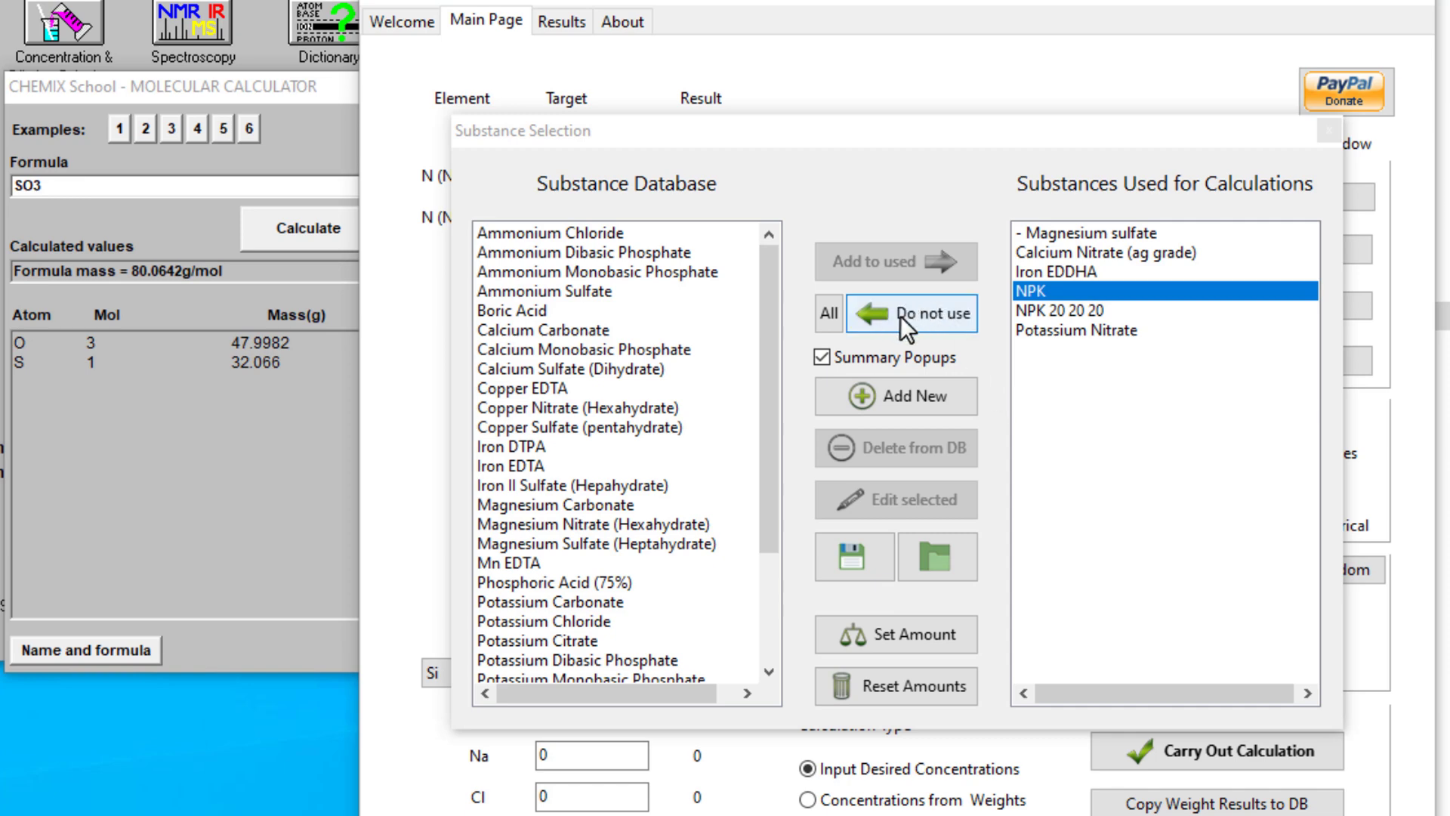
pyautogui.click(942, 319)
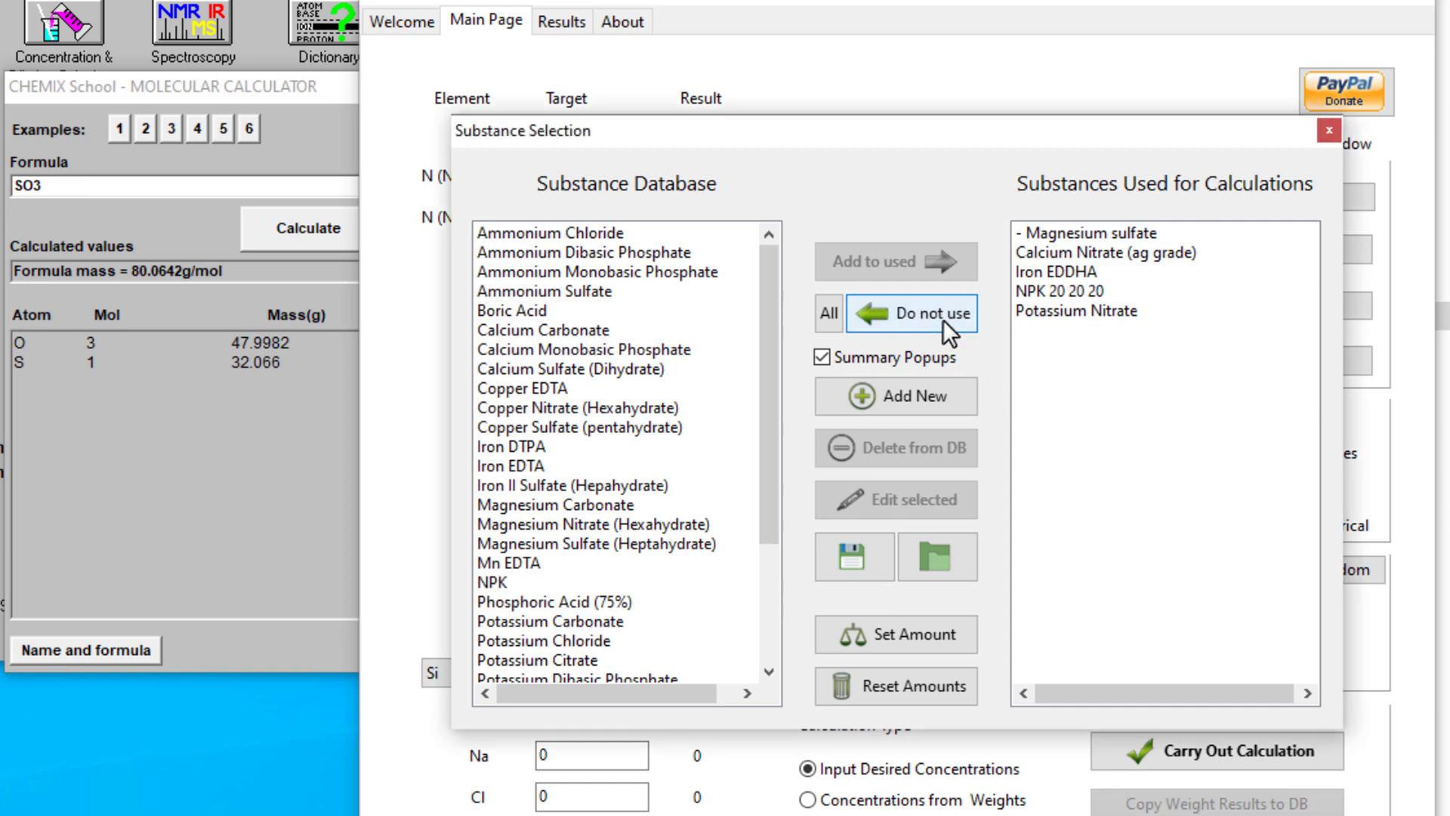
# Rename the NPK substance in the database as NPK 12 12 36, reusing the ratio from its formula, and update the entry
pyautogui.click(492, 580)
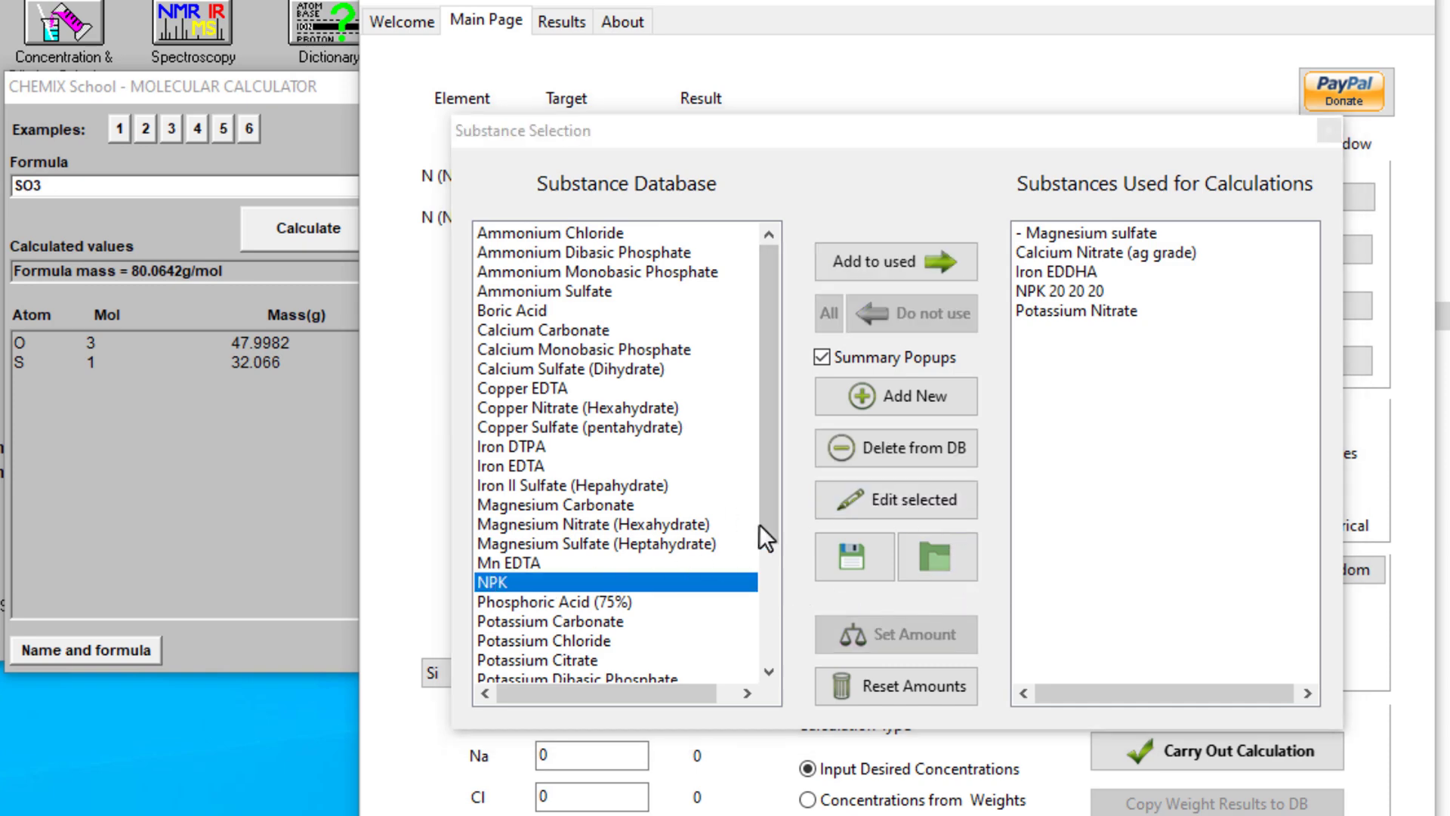
pyautogui.click(888, 488)
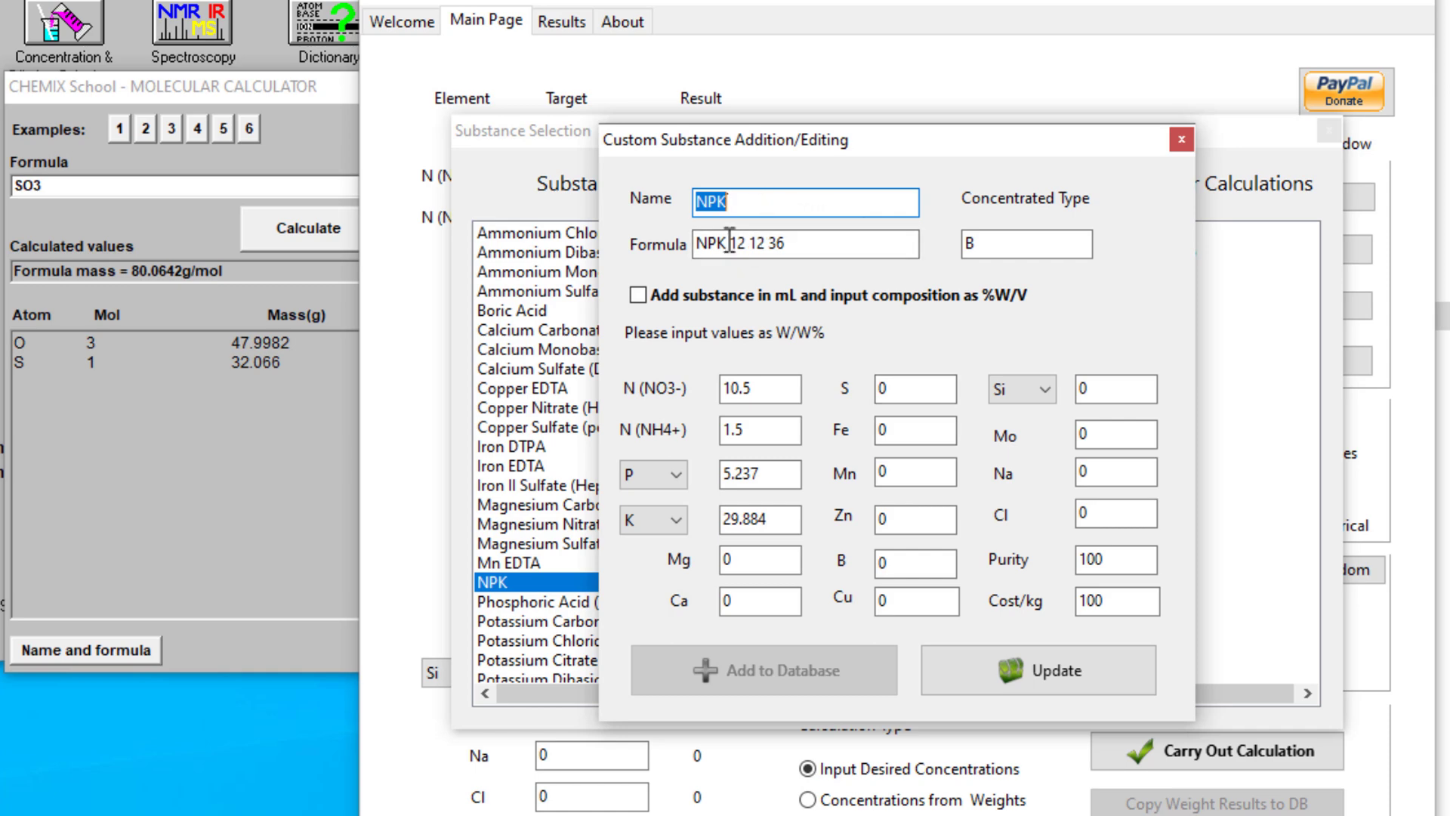
pyautogui.moveTo(729, 244); pyautogui.dragTo(810, 243)
pyautogui.rightClick(776, 253)
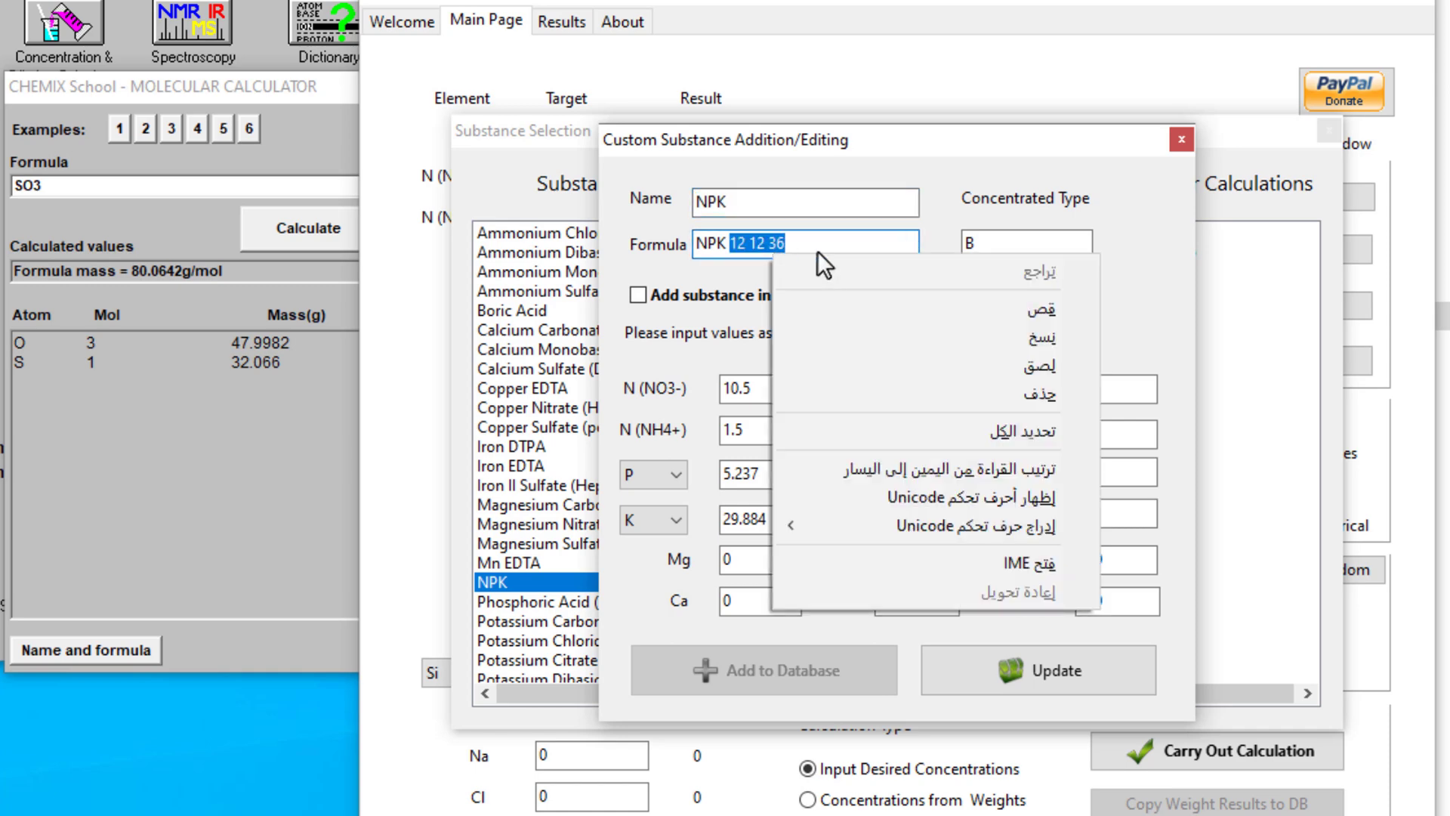
pyautogui.click(953, 332)
pyautogui.click(801, 212)
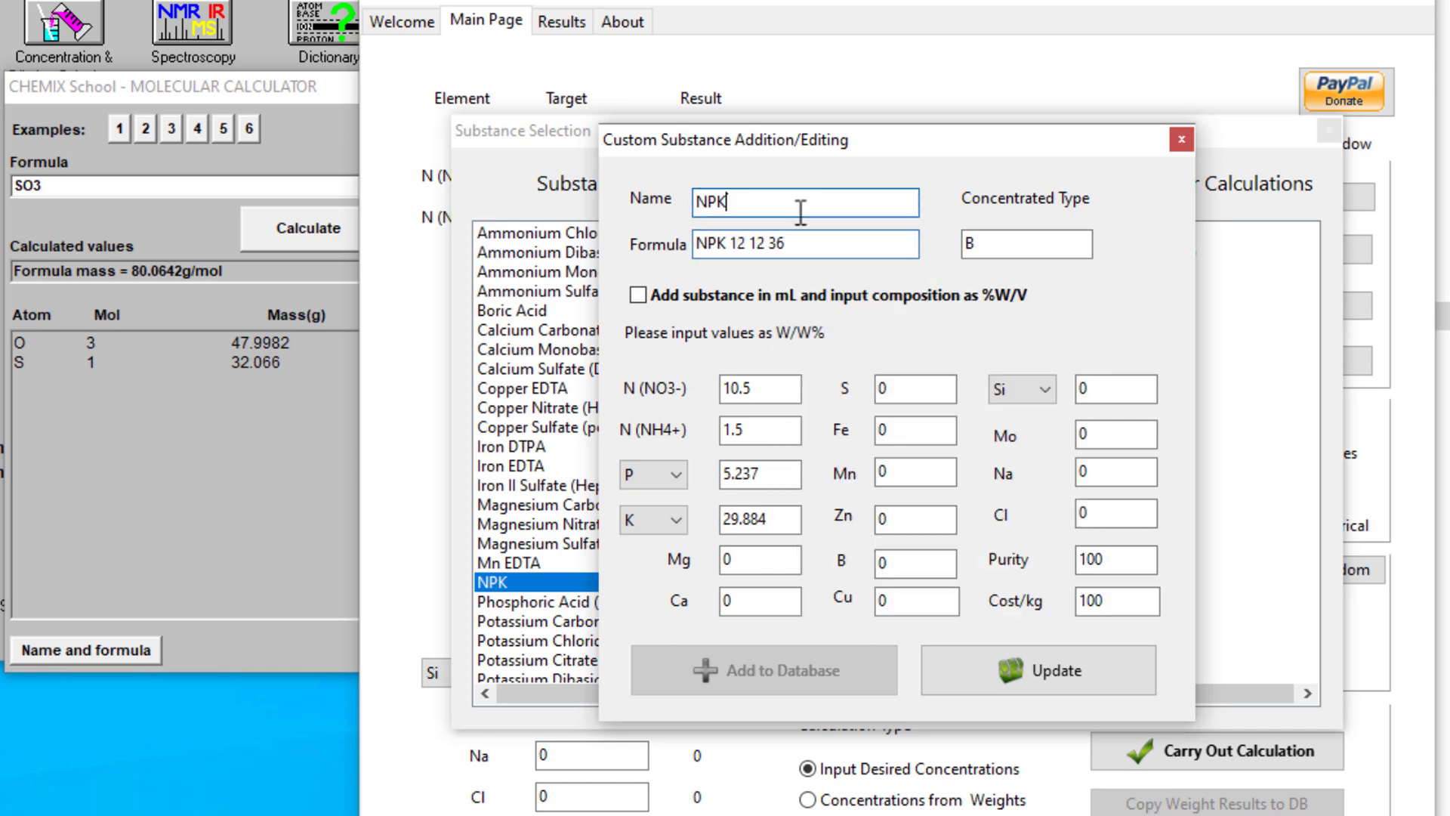
pyautogui.rightClick(761, 201)
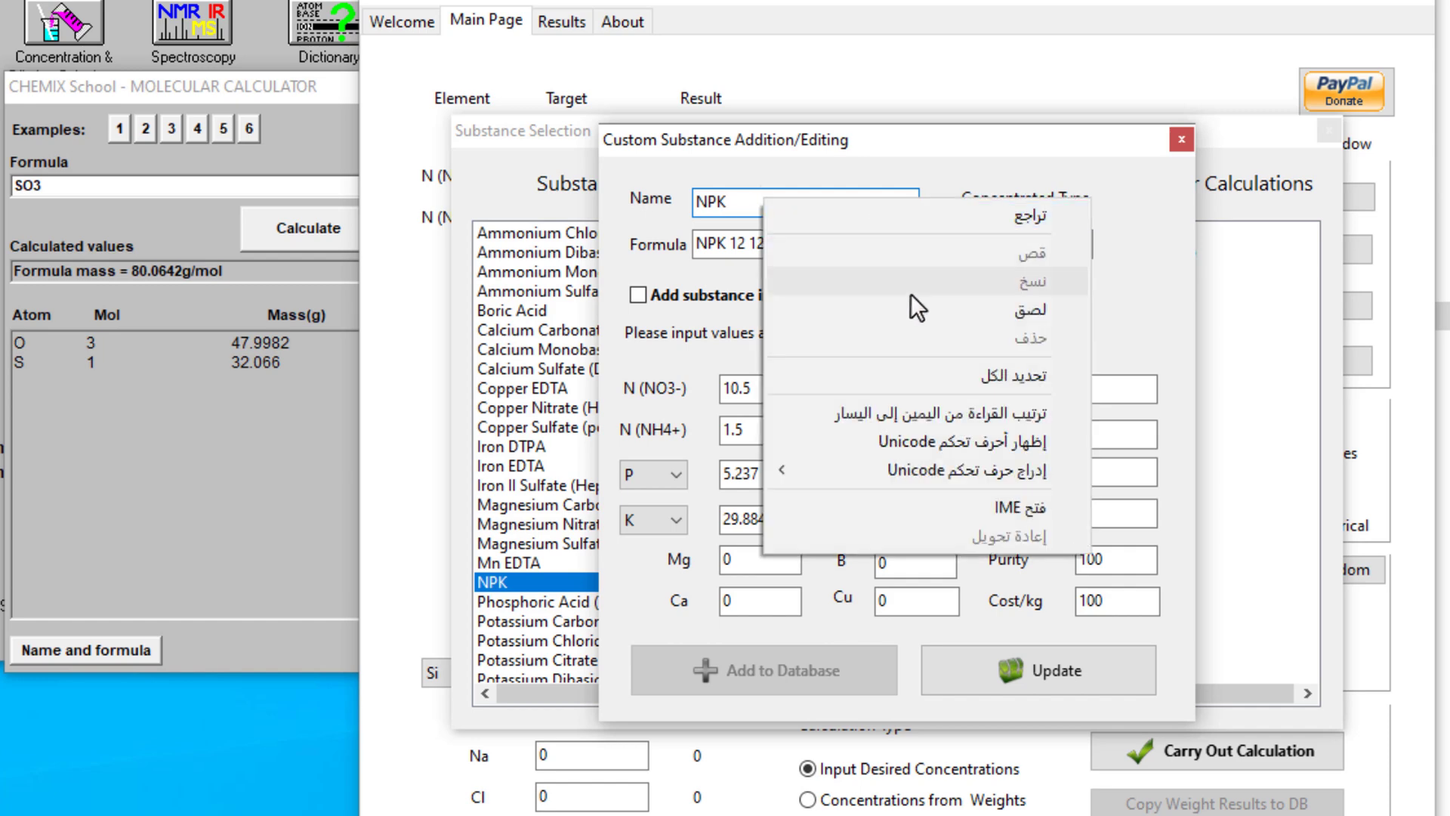
pyautogui.click(970, 310)
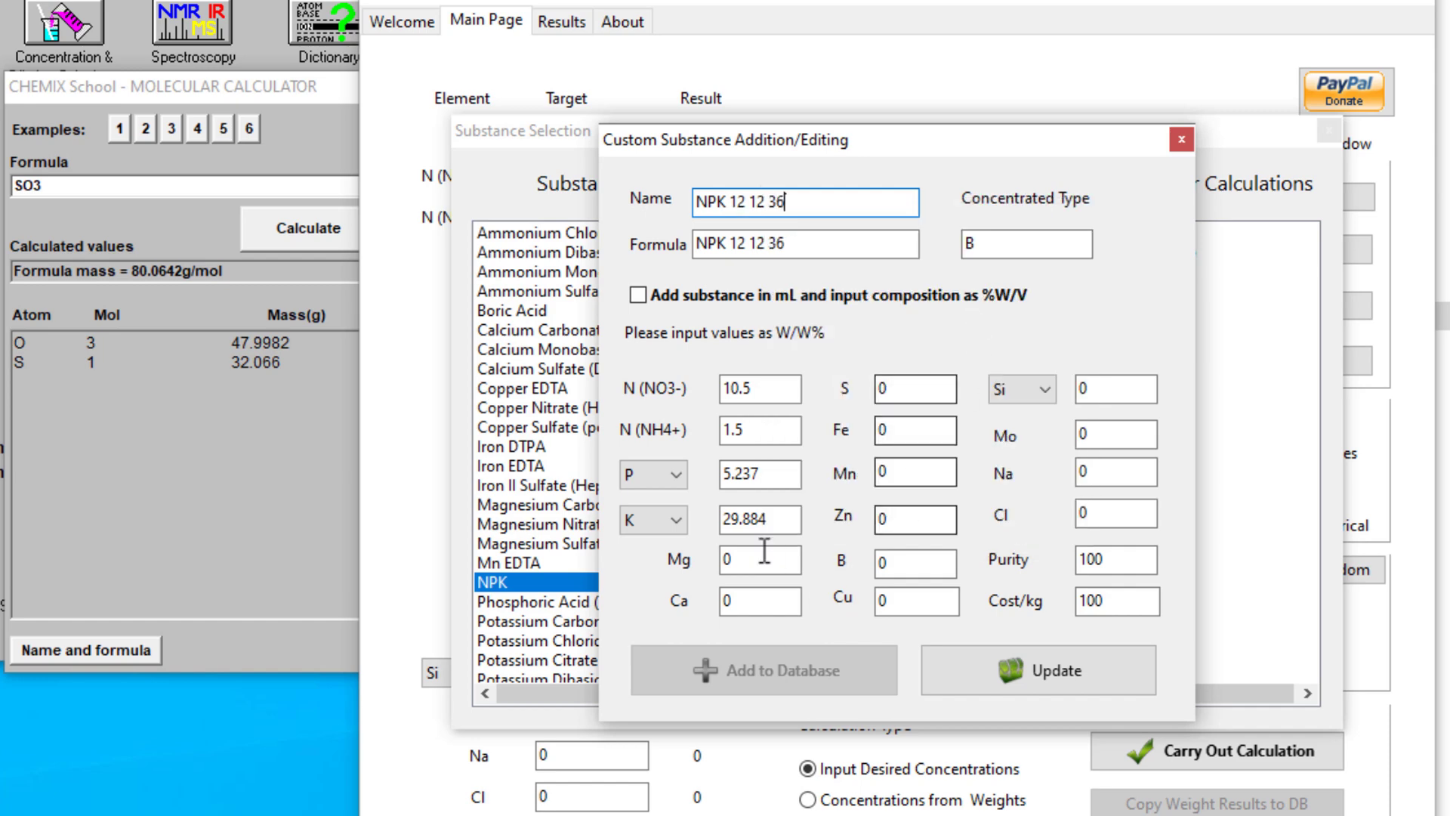
pyautogui.click(978, 666)
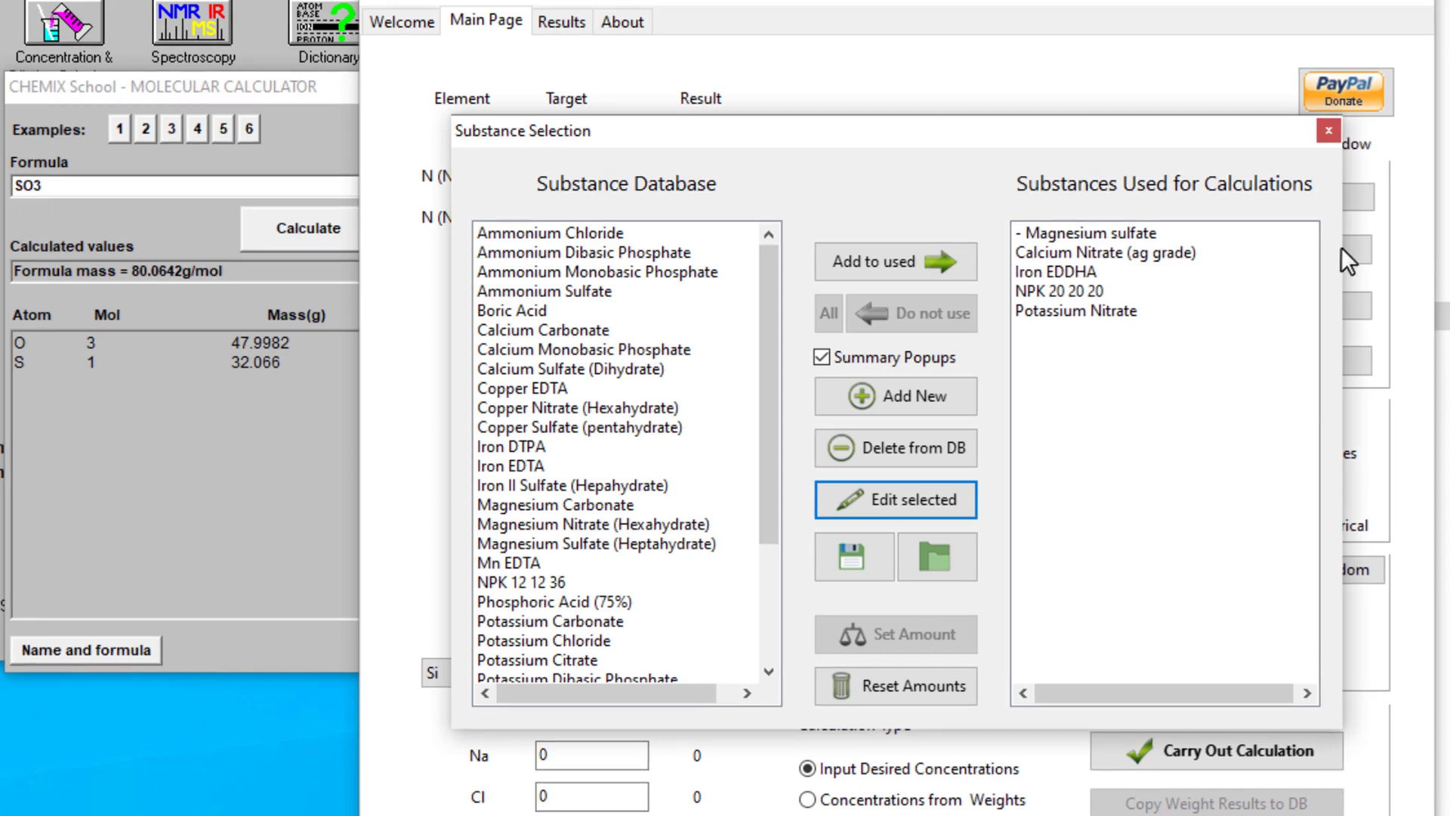
# Carry out the calculation for 50 liters with the remaining substances and open the detailed results
pyautogui.click(1334, 133)
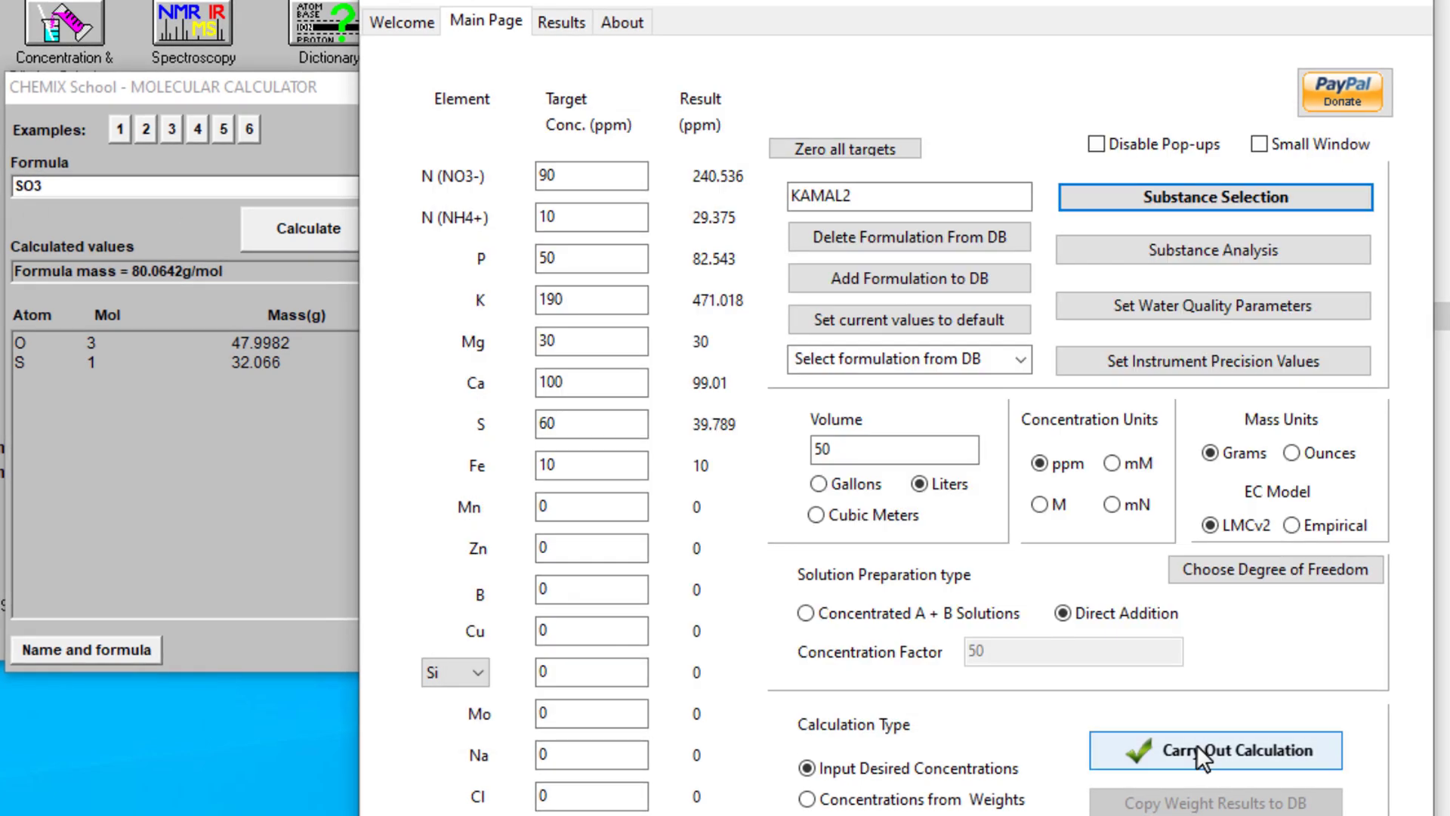
pyautogui.click(1196, 745)
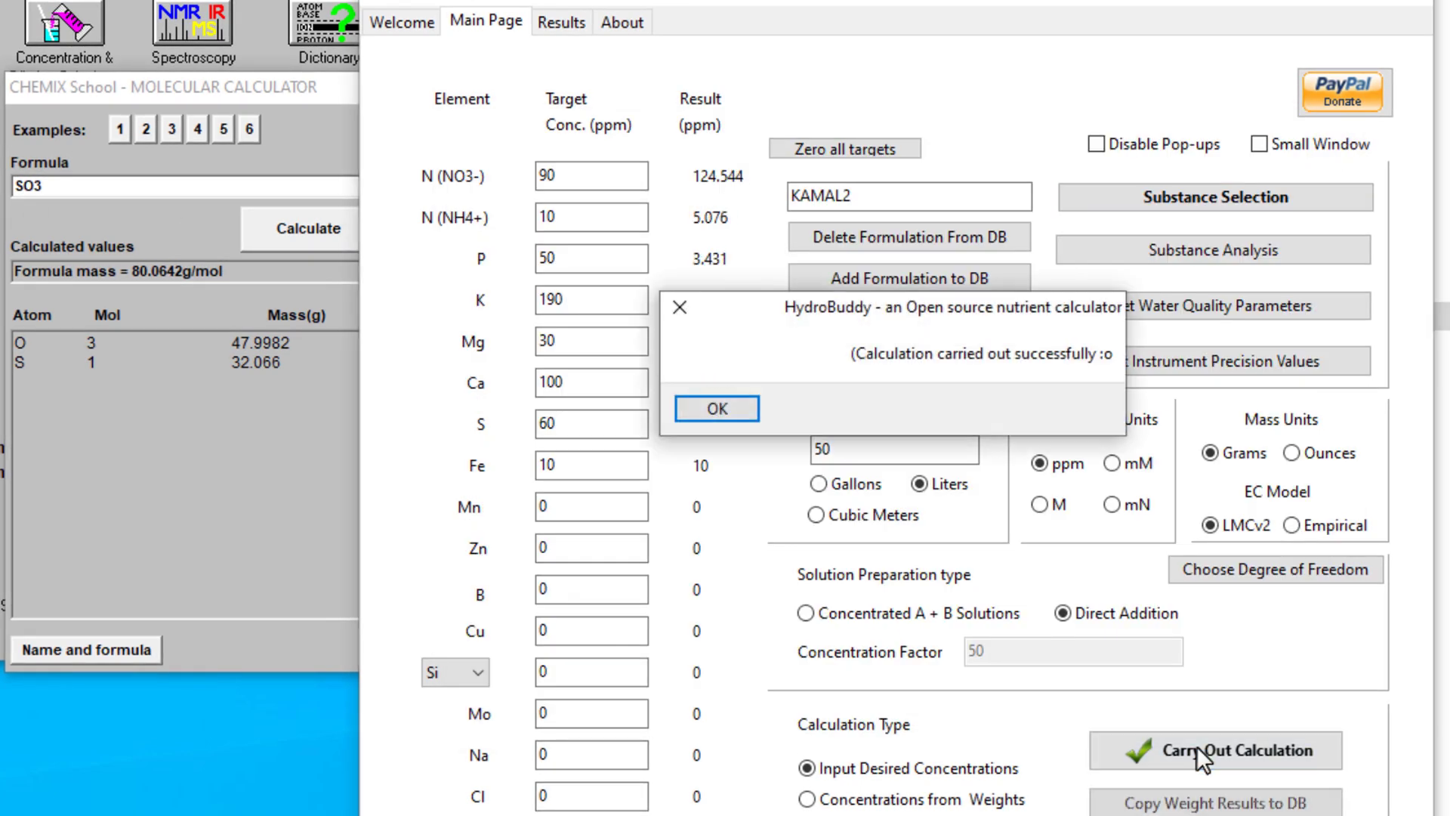
pyautogui.click(702, 408)
pyautogui.click(562, 22)
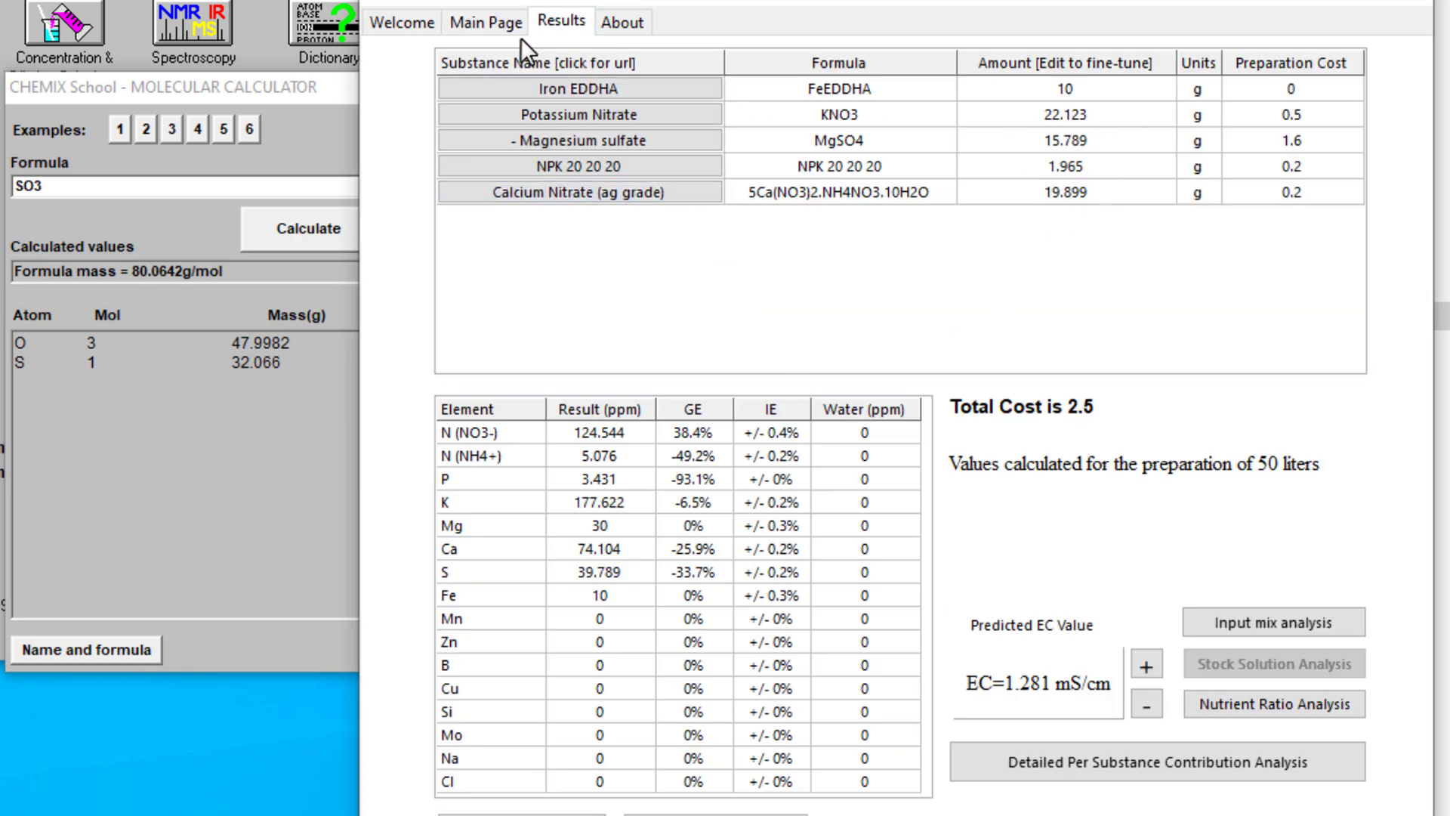
# Set the target concentrations to 5 ppm N (NH4+) and 95 ppm N (NO3-), and recalculate
pyautogui.click(487, 25)
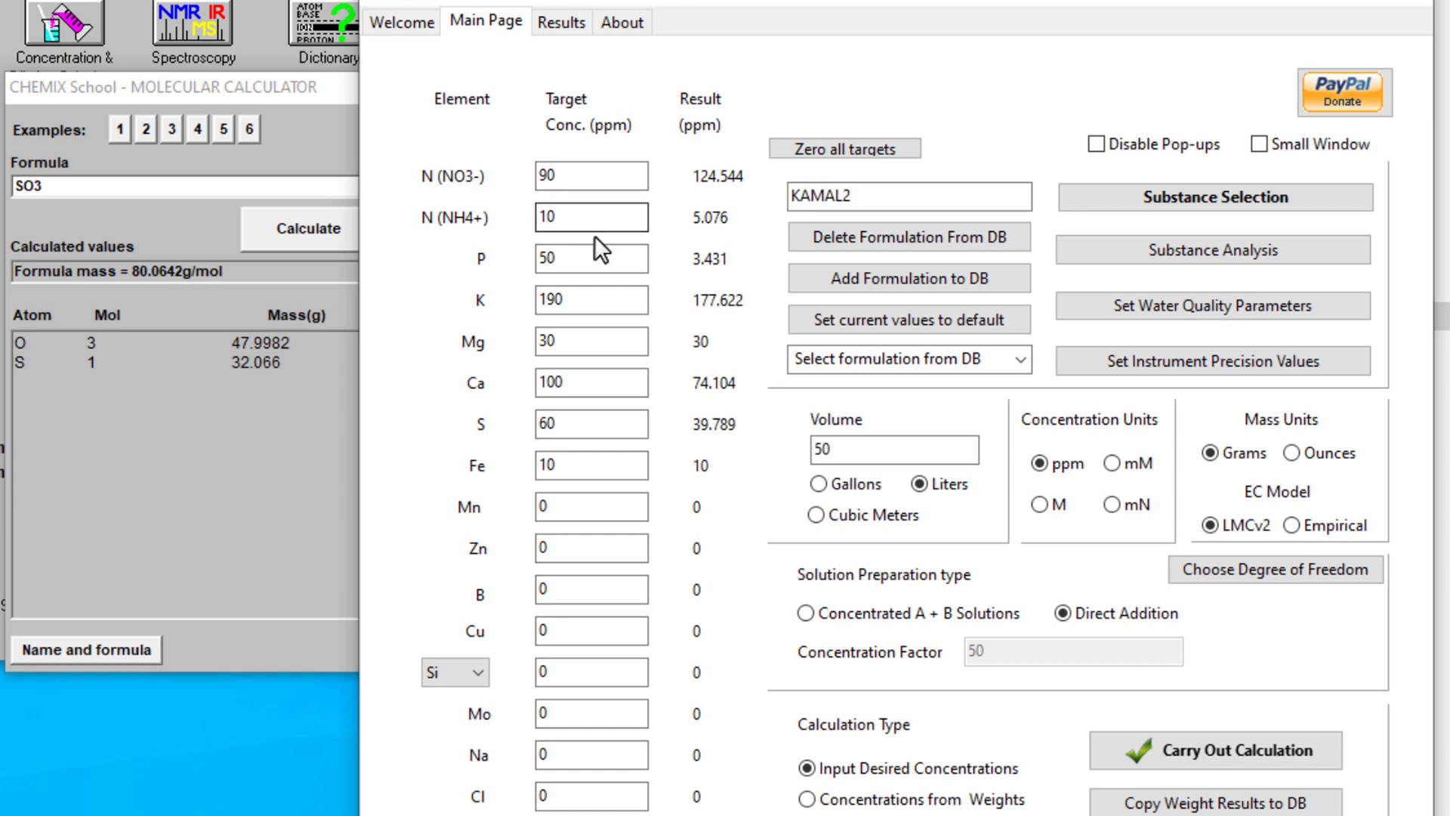
pyautogui.moveTo(589, 218); pyautogui.dragTo(483, 238)
pyautogui.write('5')
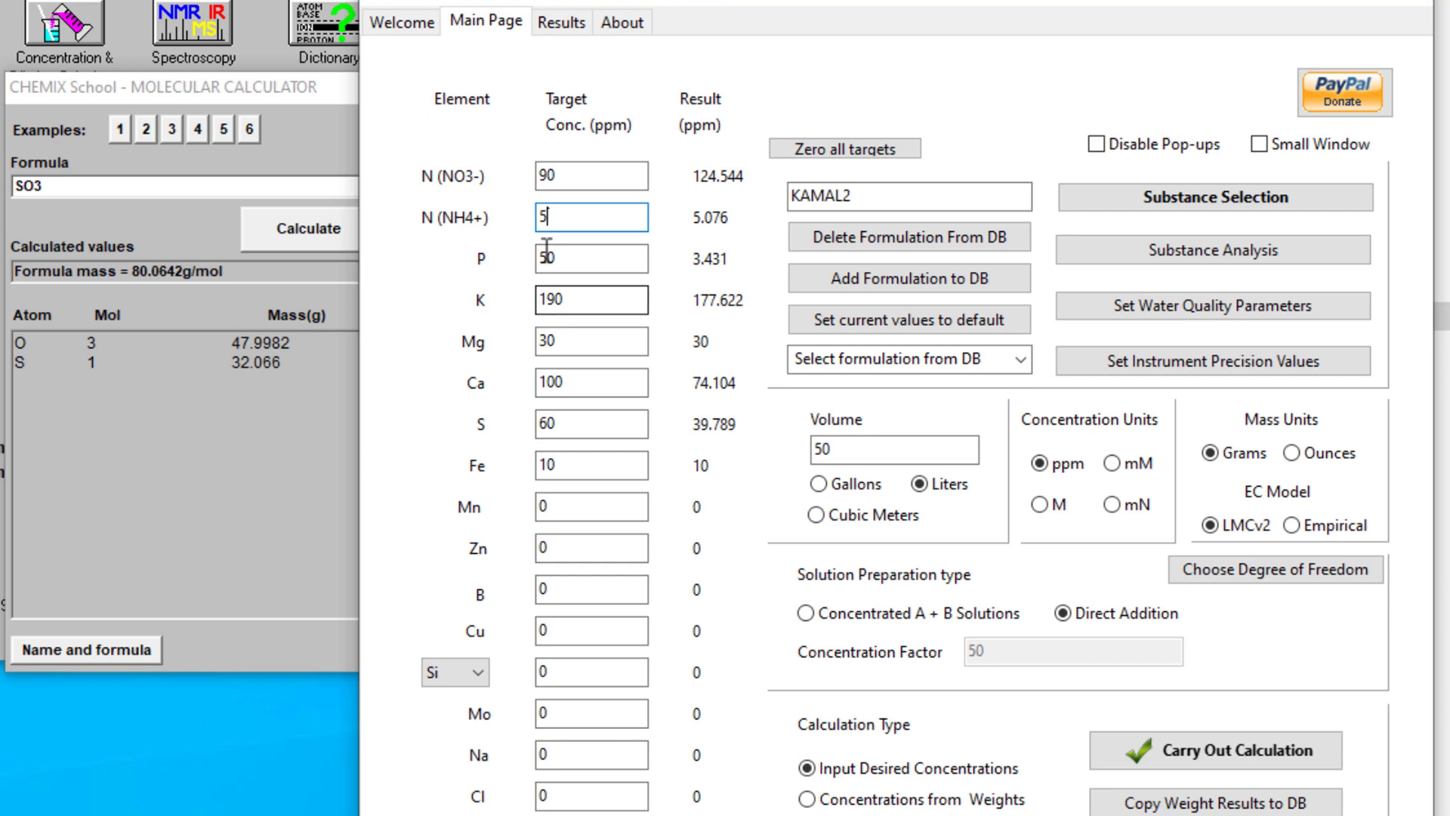
pyautogui.doubleClick(553, 181)
pyautogui.write('95')
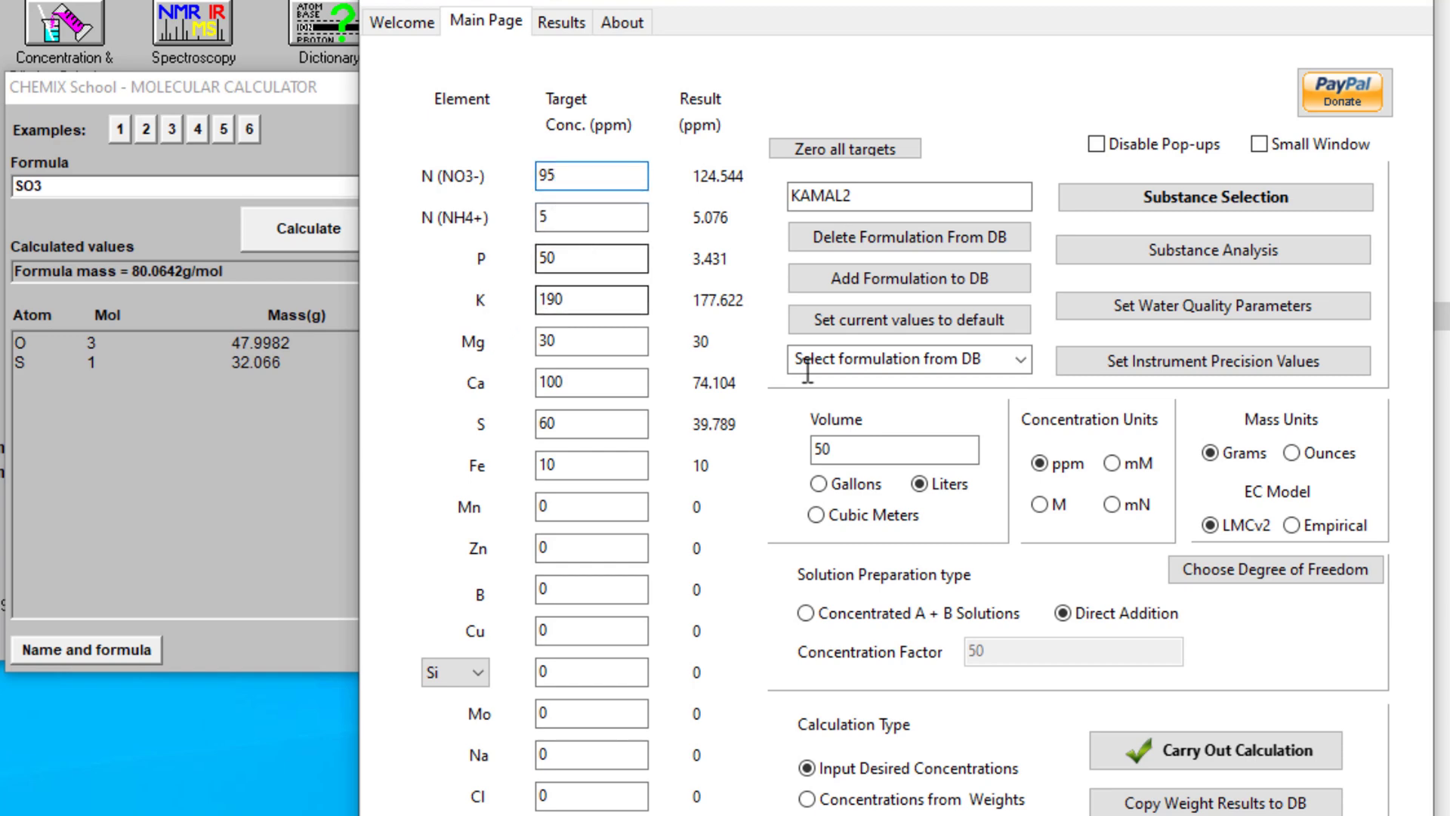
pyautogui.click(1148, 748)
pyautogui.click(738, 411)
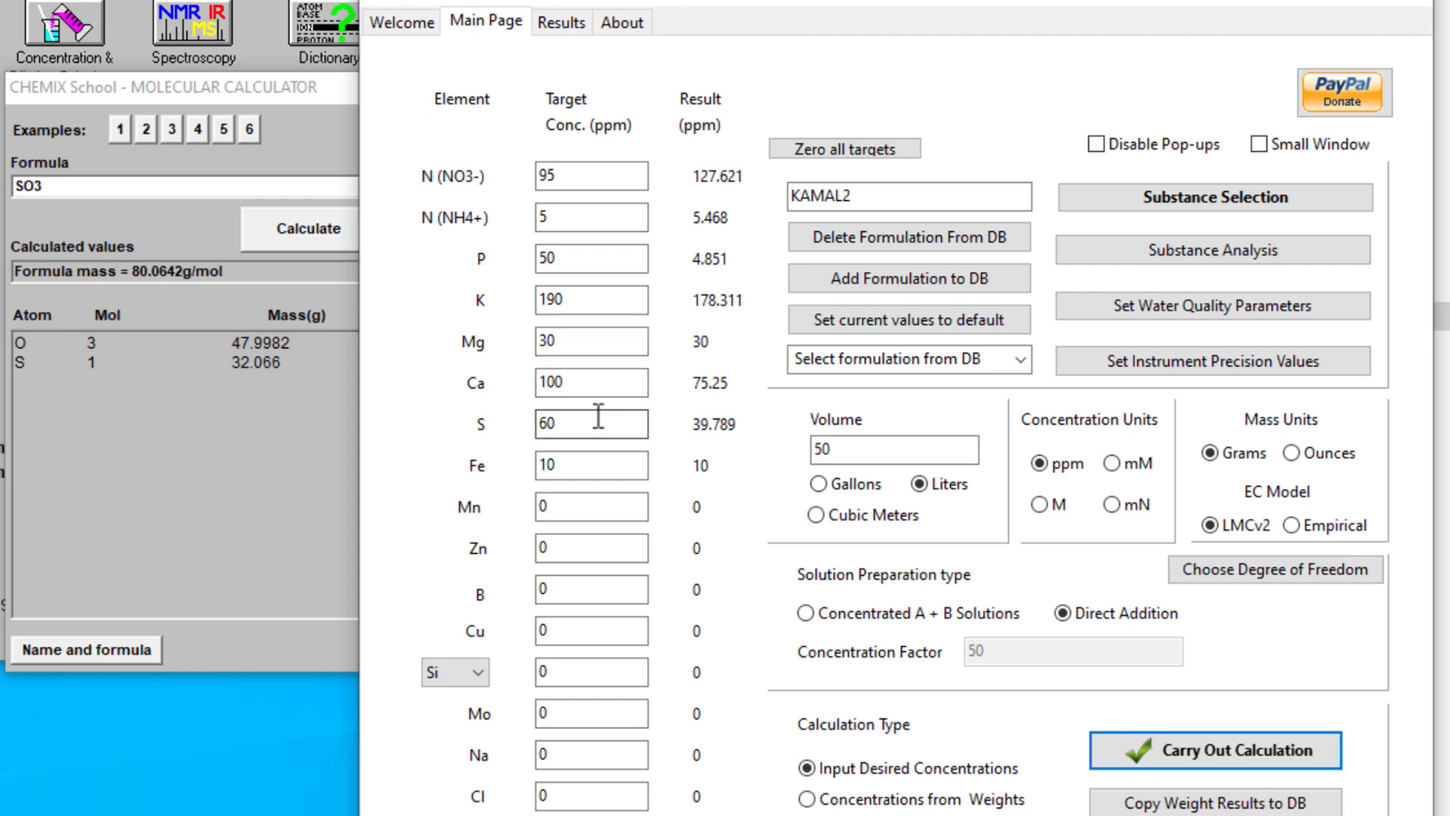
pyautogui.click(545, 426)
pyautogui.click(530, 257)
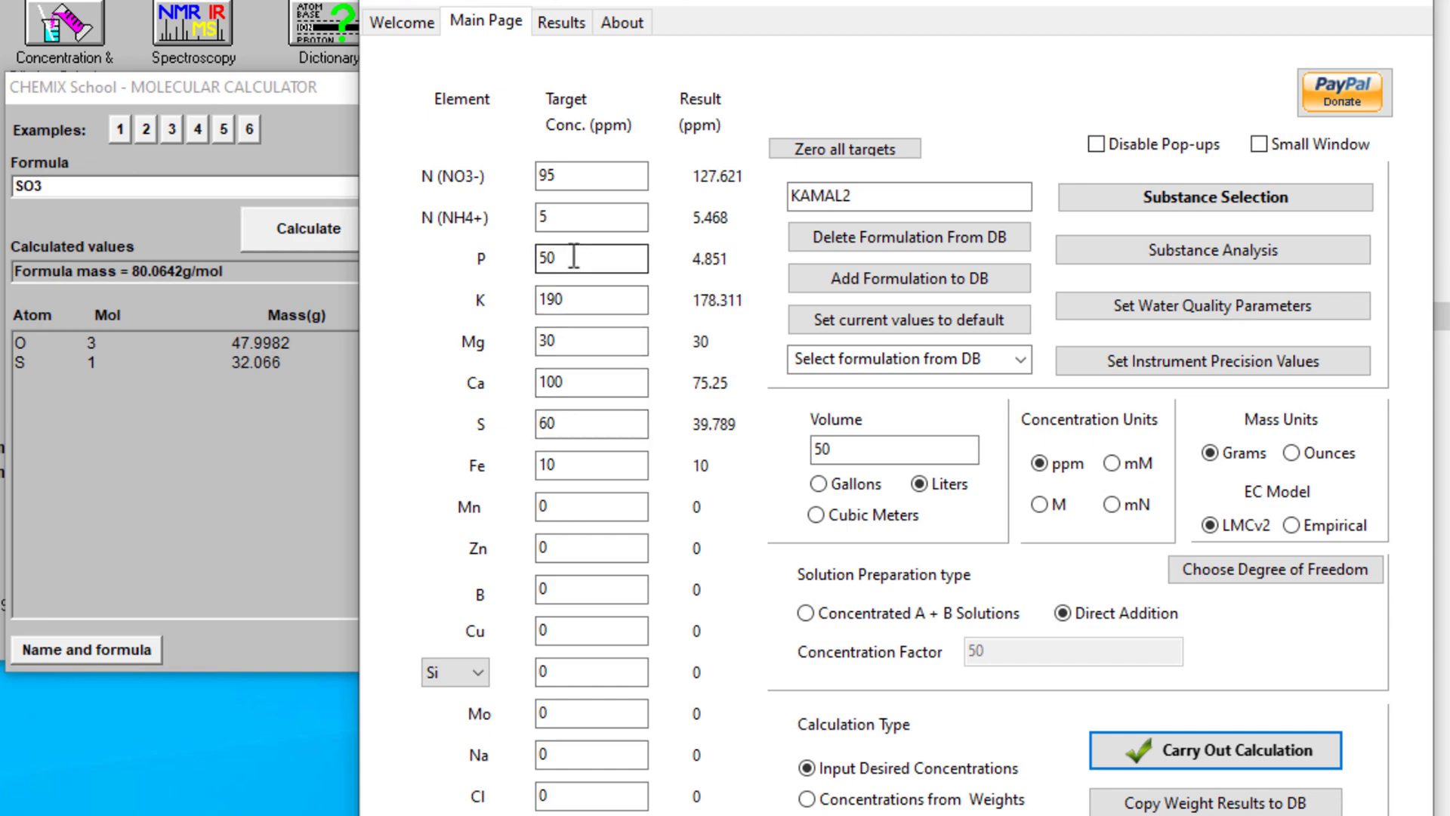
pyautogui.click(566, 295)
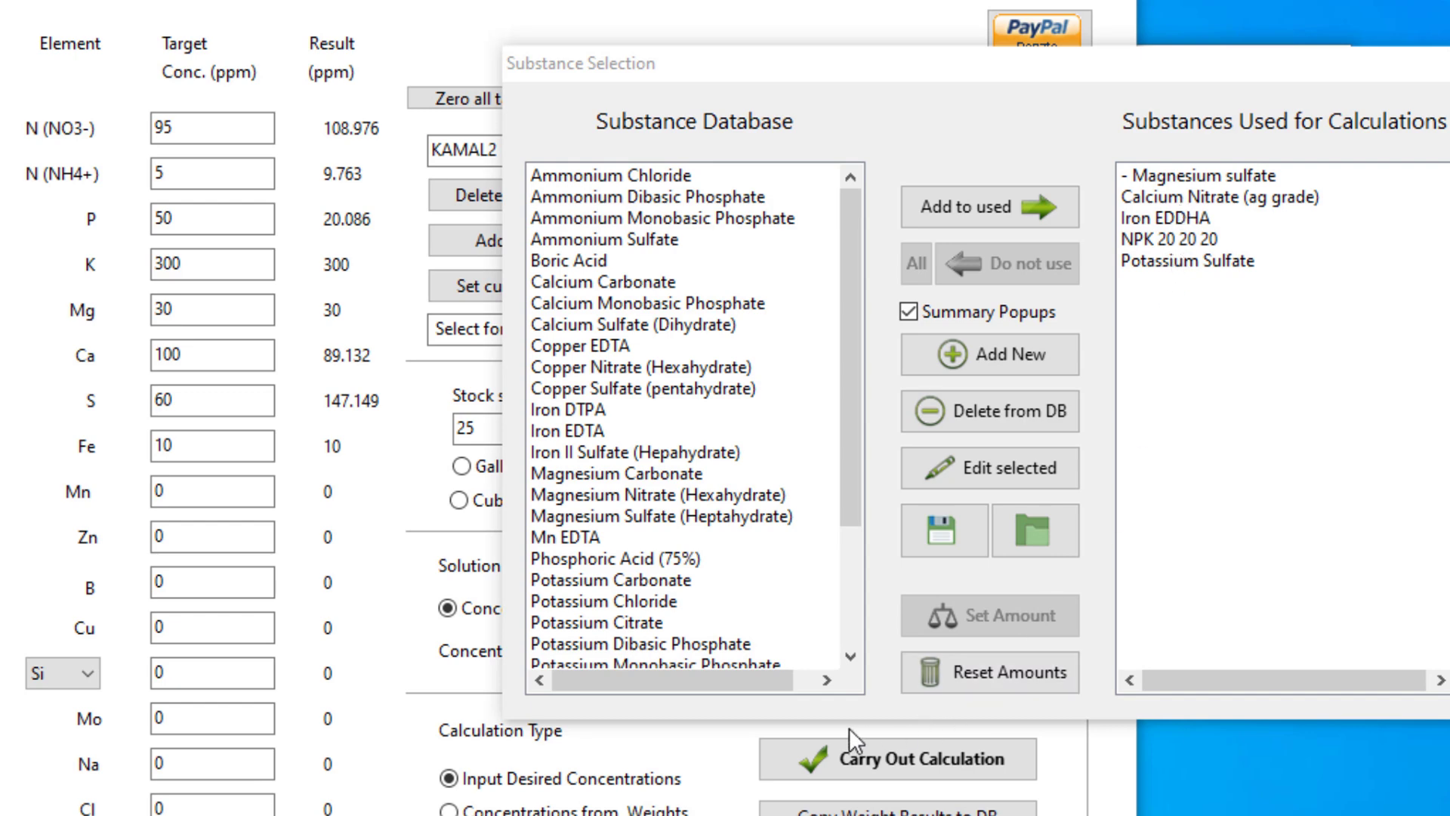
# Carry out the calculation with Potassium Sulfate as the potassium source and dismiss the messages
pyautogui.click(843, 750)
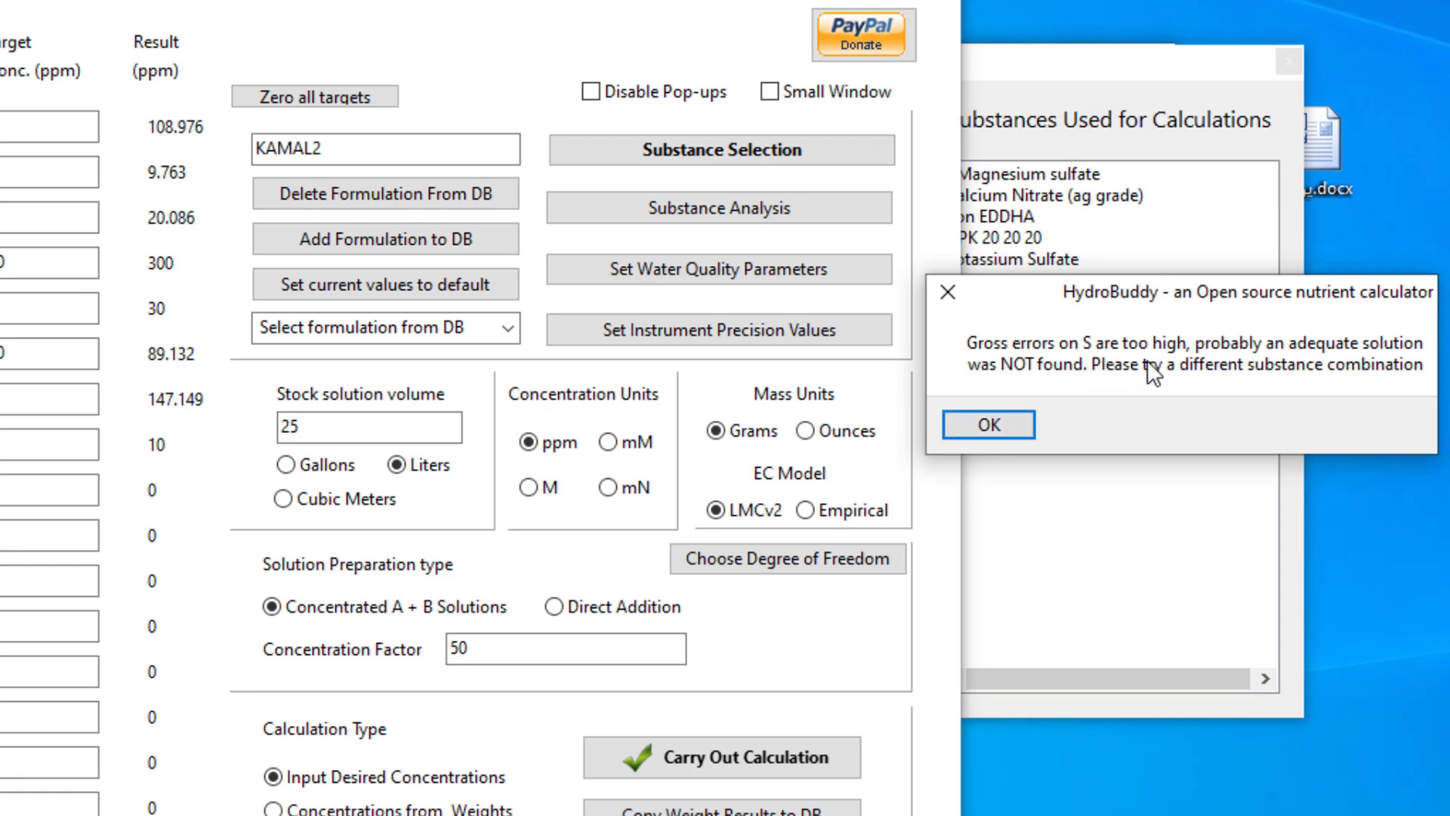
pyautogui.click(1000, 427)
pyautogui.click(994, 424)
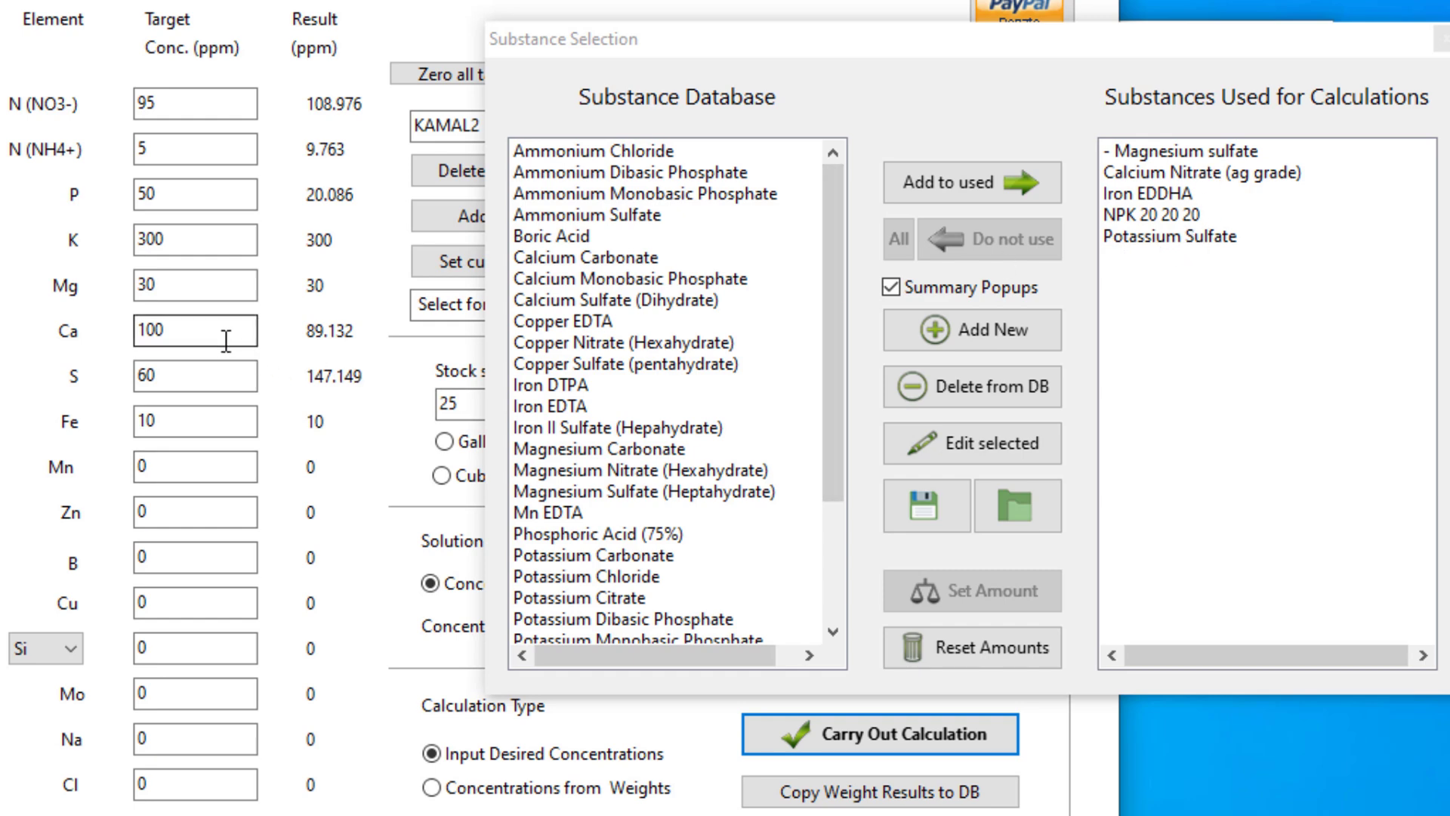
# Add Potassium Nitrate from the substance database to the substances used for calculations
pyautogui.moveTo(826, 346); pyautogui.dragTo(832, 381)
pyautogui.click(614, 617)
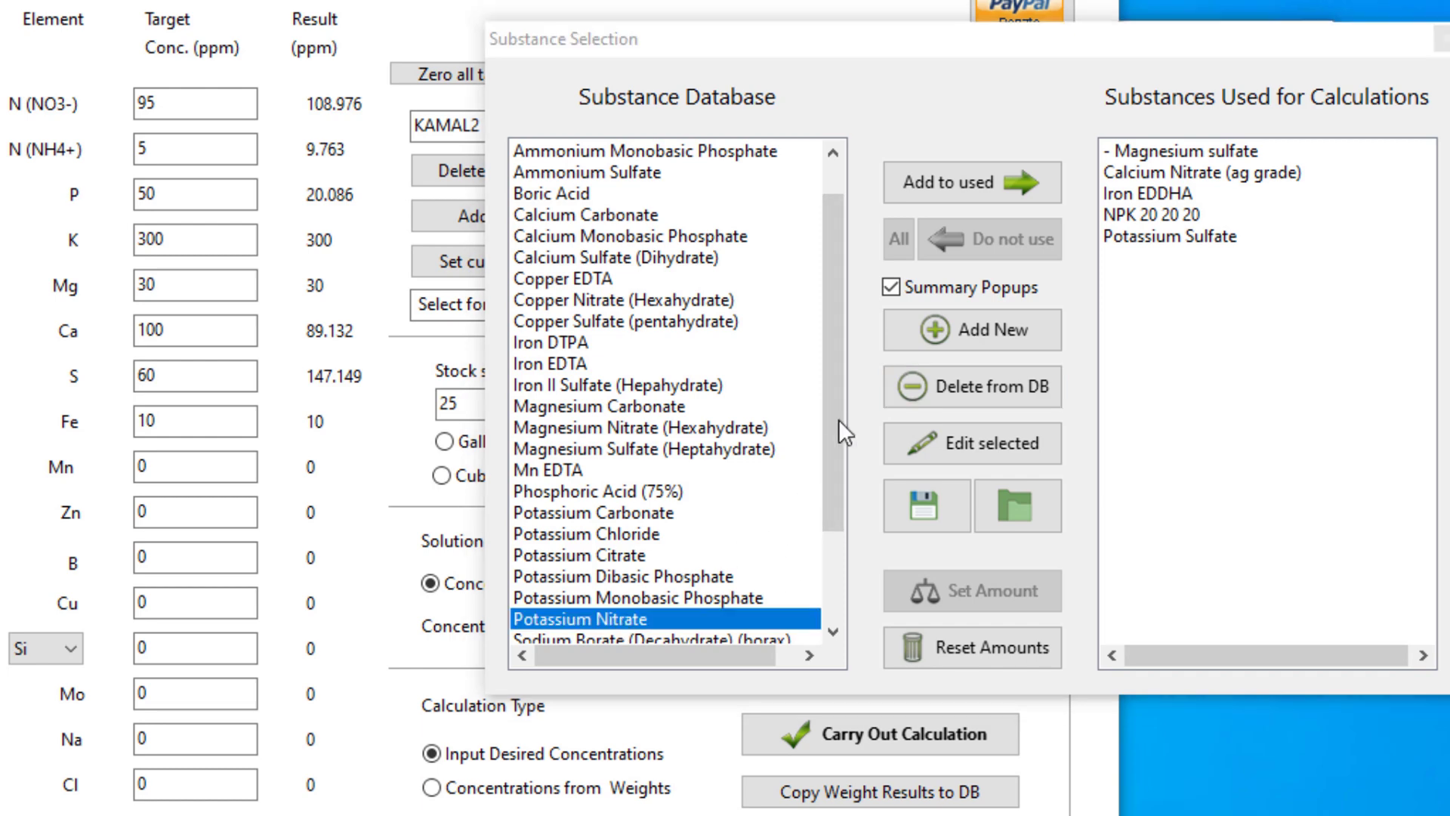
pyautogui.click(937, 182)
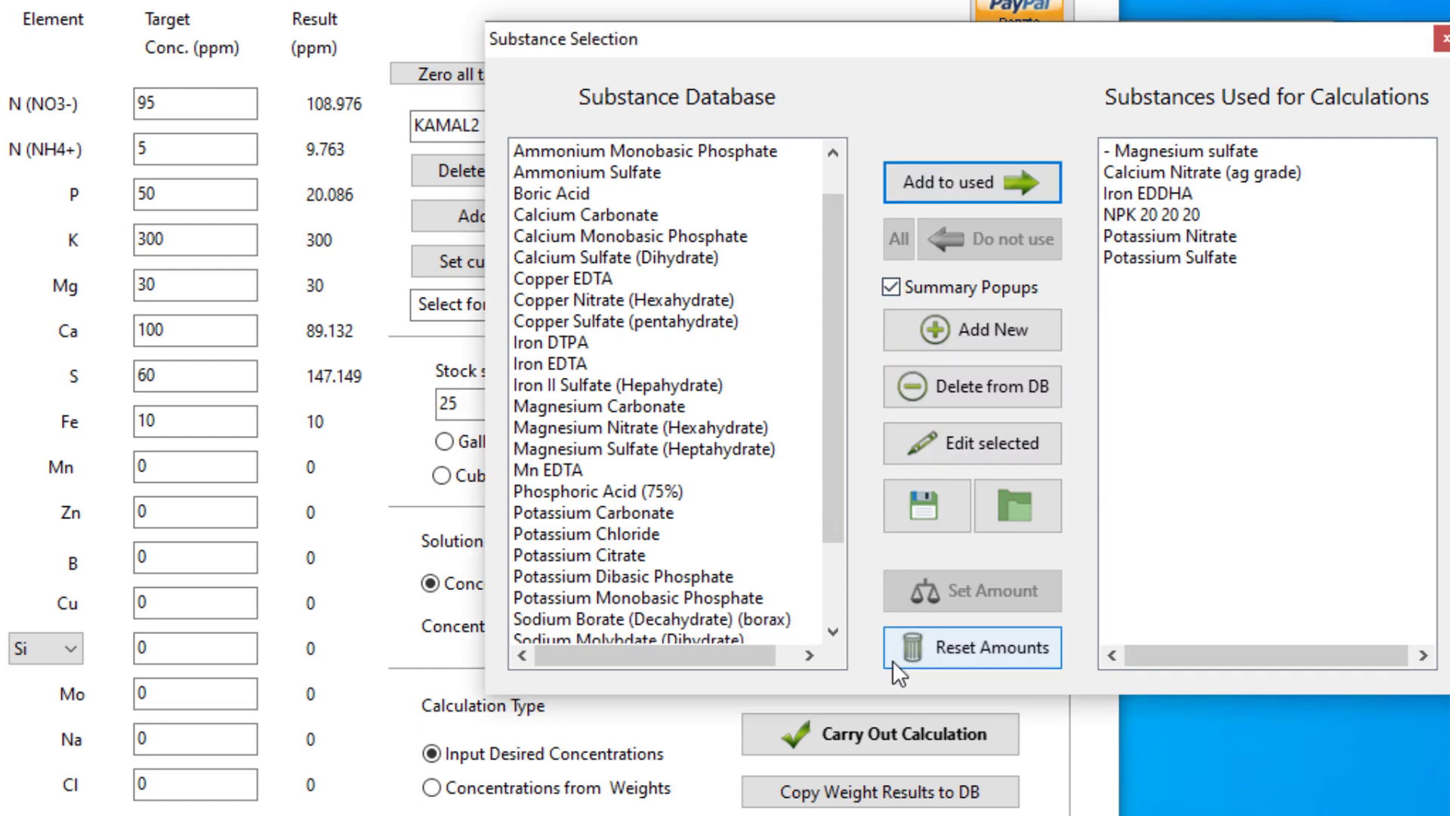
# Recalculate with both Potassium Nitrate and Potassium Sulfate in use and dismiss all the messages
pyautogui.click(881, 741)
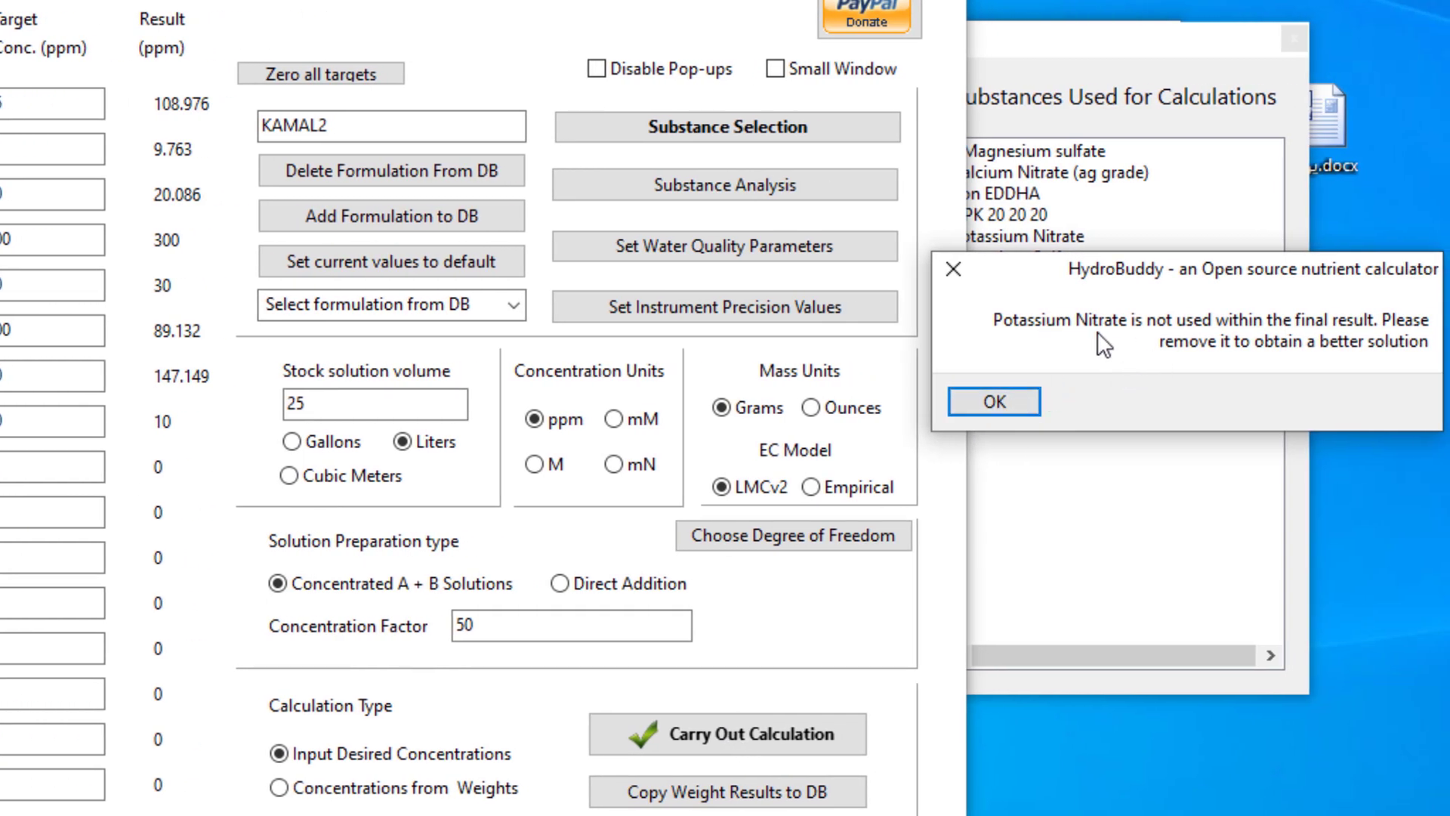
pyautogui.click(1017, 401)
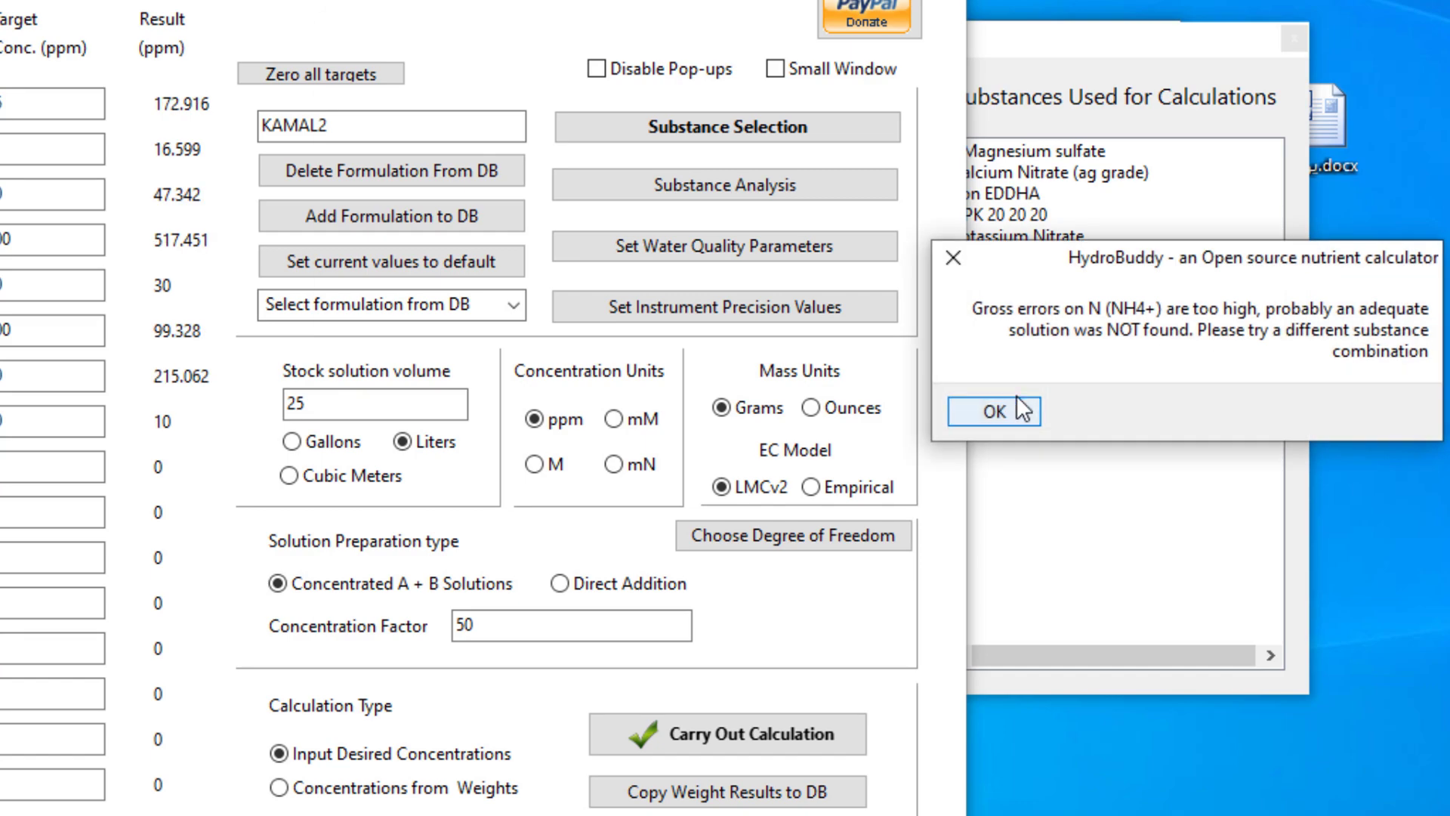
pyautogui.click(1017, 400)
pyautogui.click(1016, 399)
pyautogui.click(1017, 399)
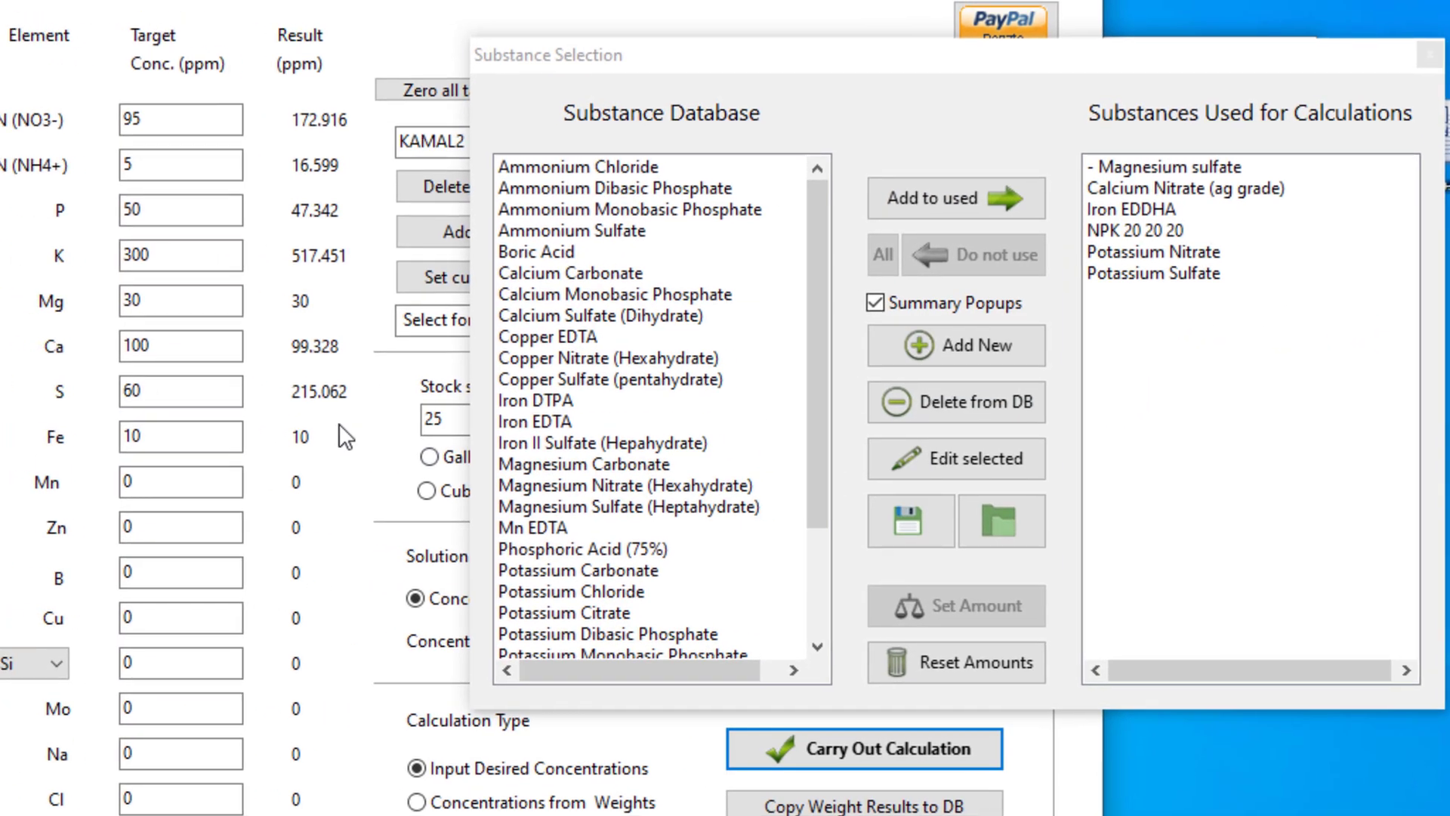
pyautogui.click(146, 437)
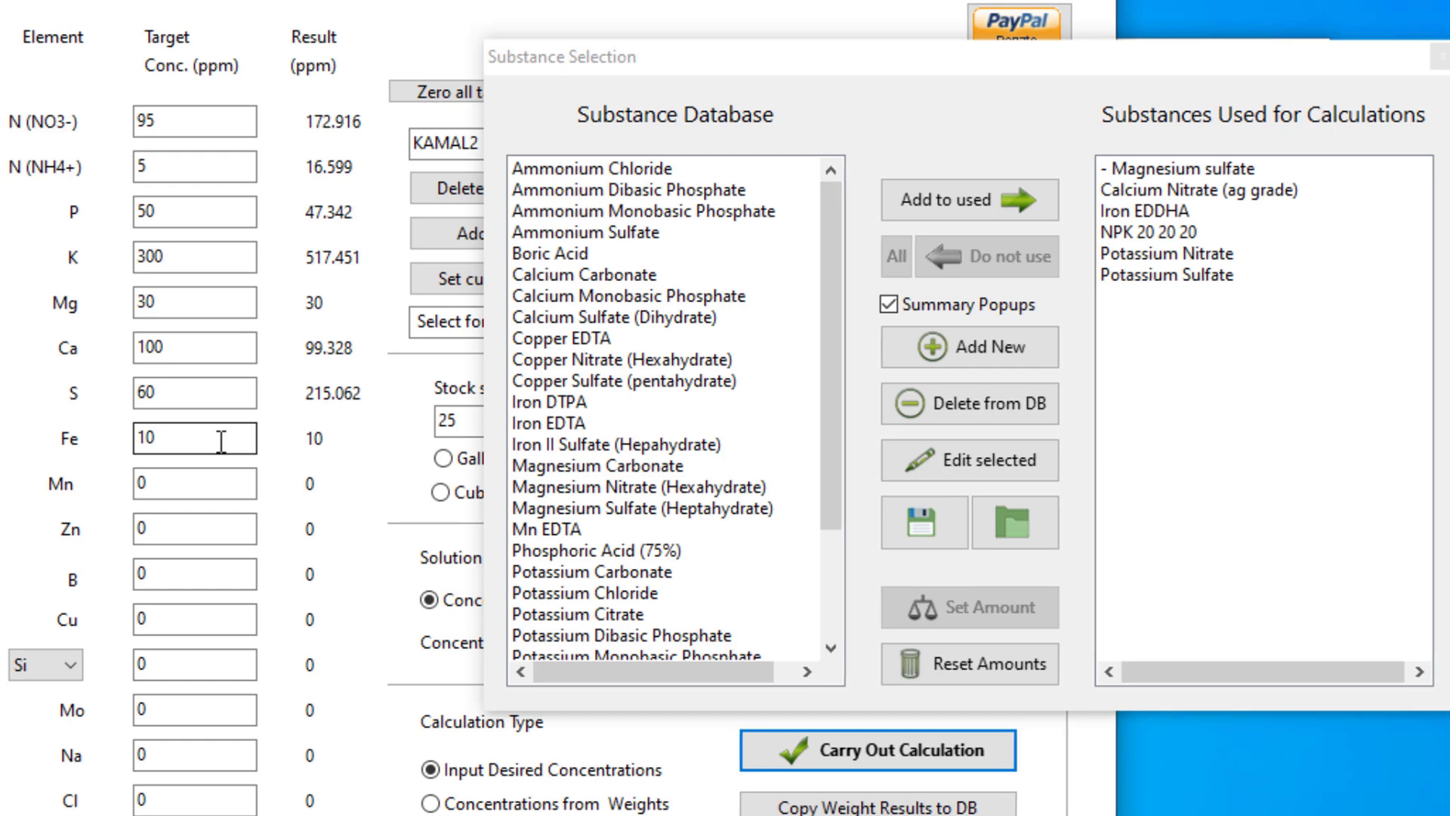
pyautogui.click(208, 391)
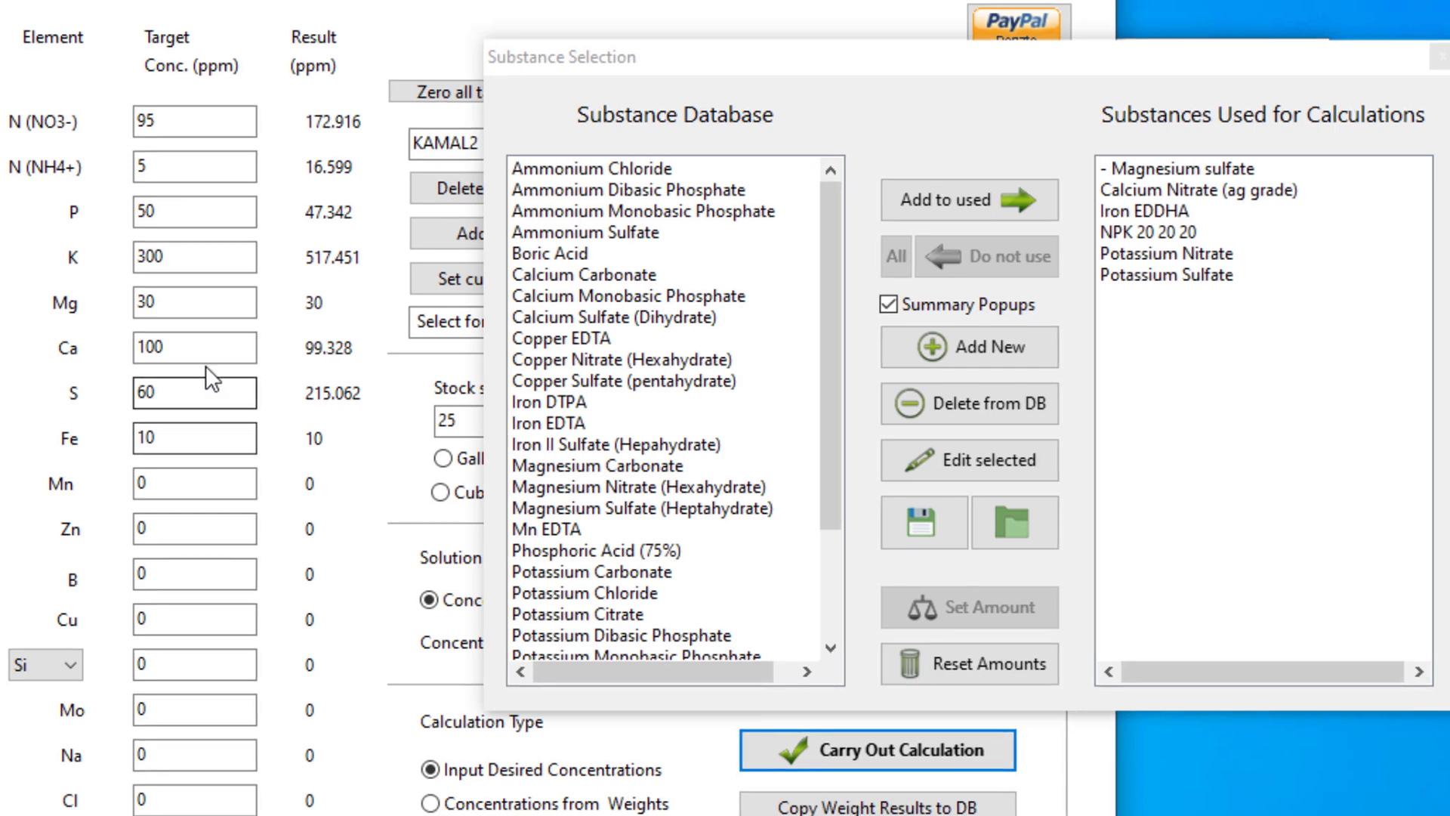
pyautogui.click(195, 301)
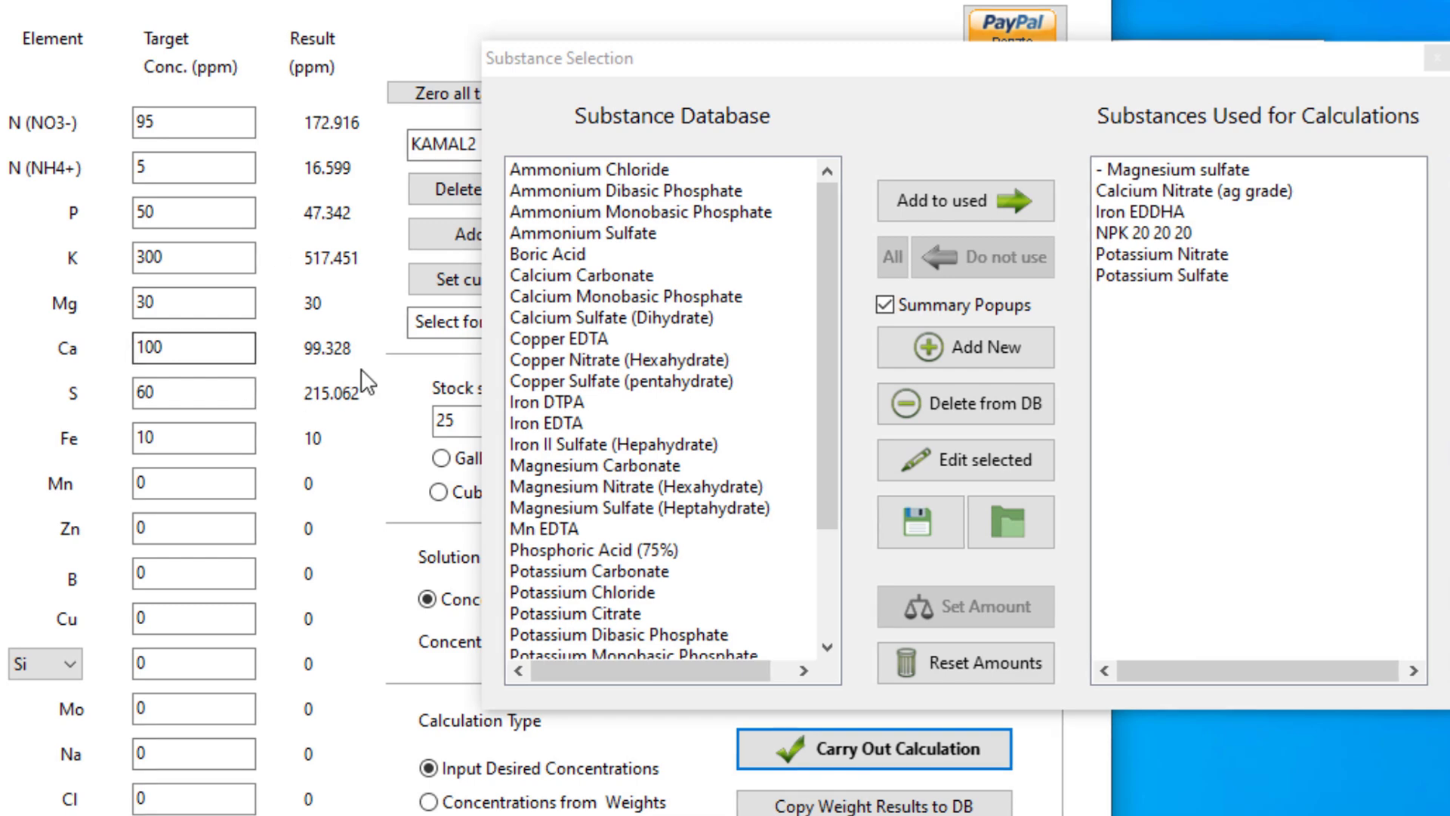
# Remove Potassium Nitrate from the substances used for calculations and carry out the calculation again
pyautogui.click(1175, 256)
pyautogui.click(990, 248)
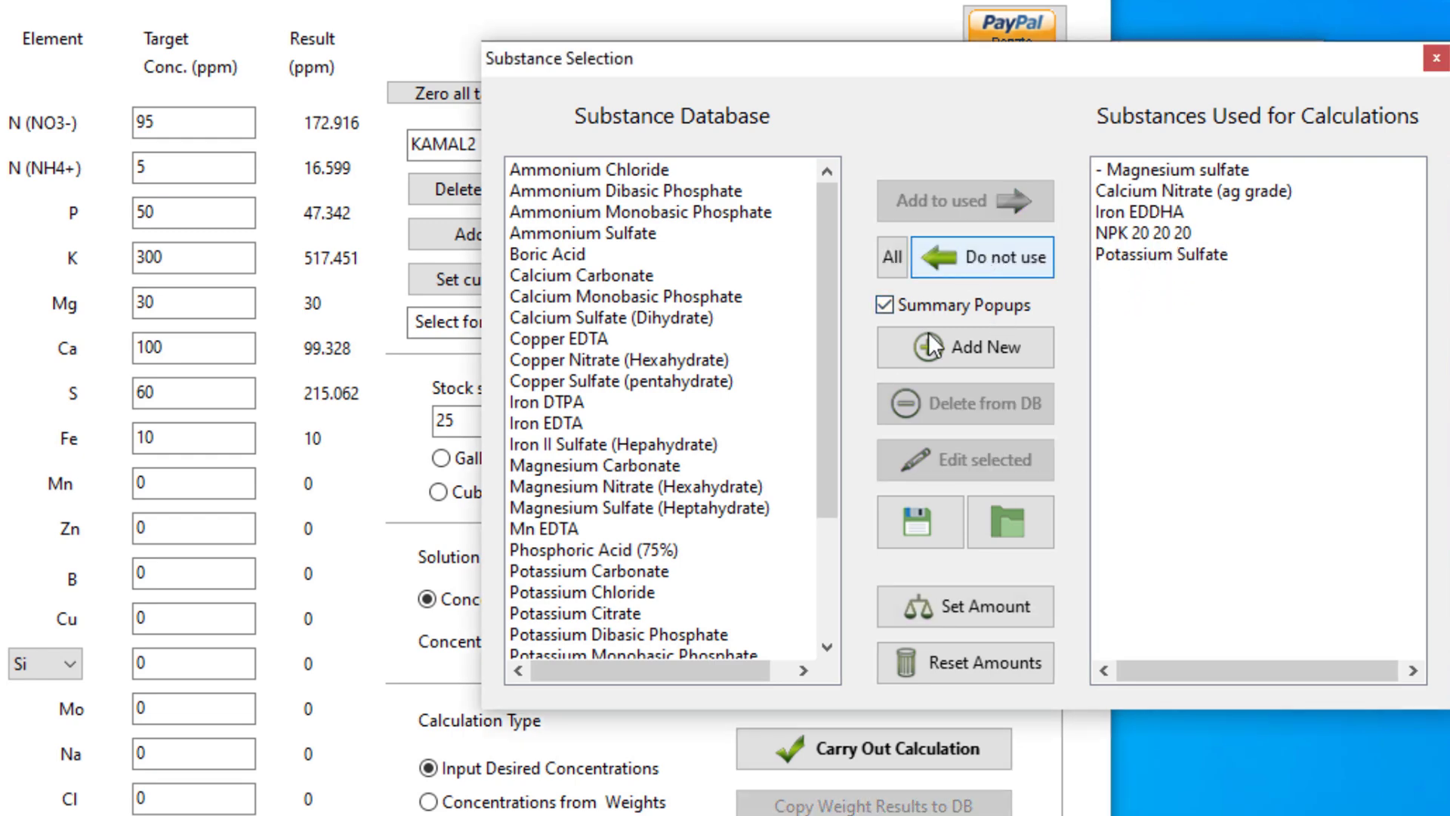
pyautogui.click(782, 737)
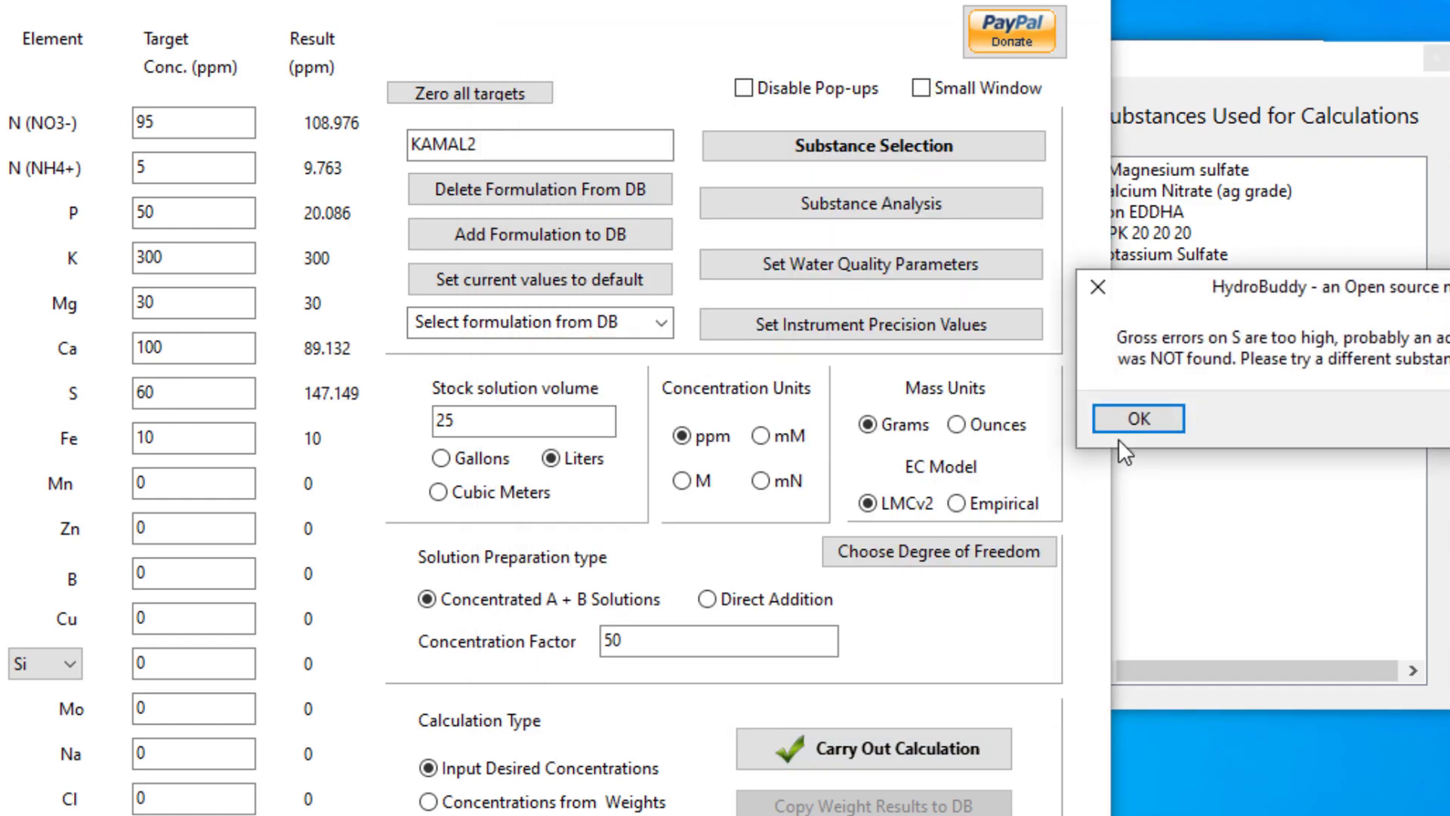
pyautogui.click(1133, 417)
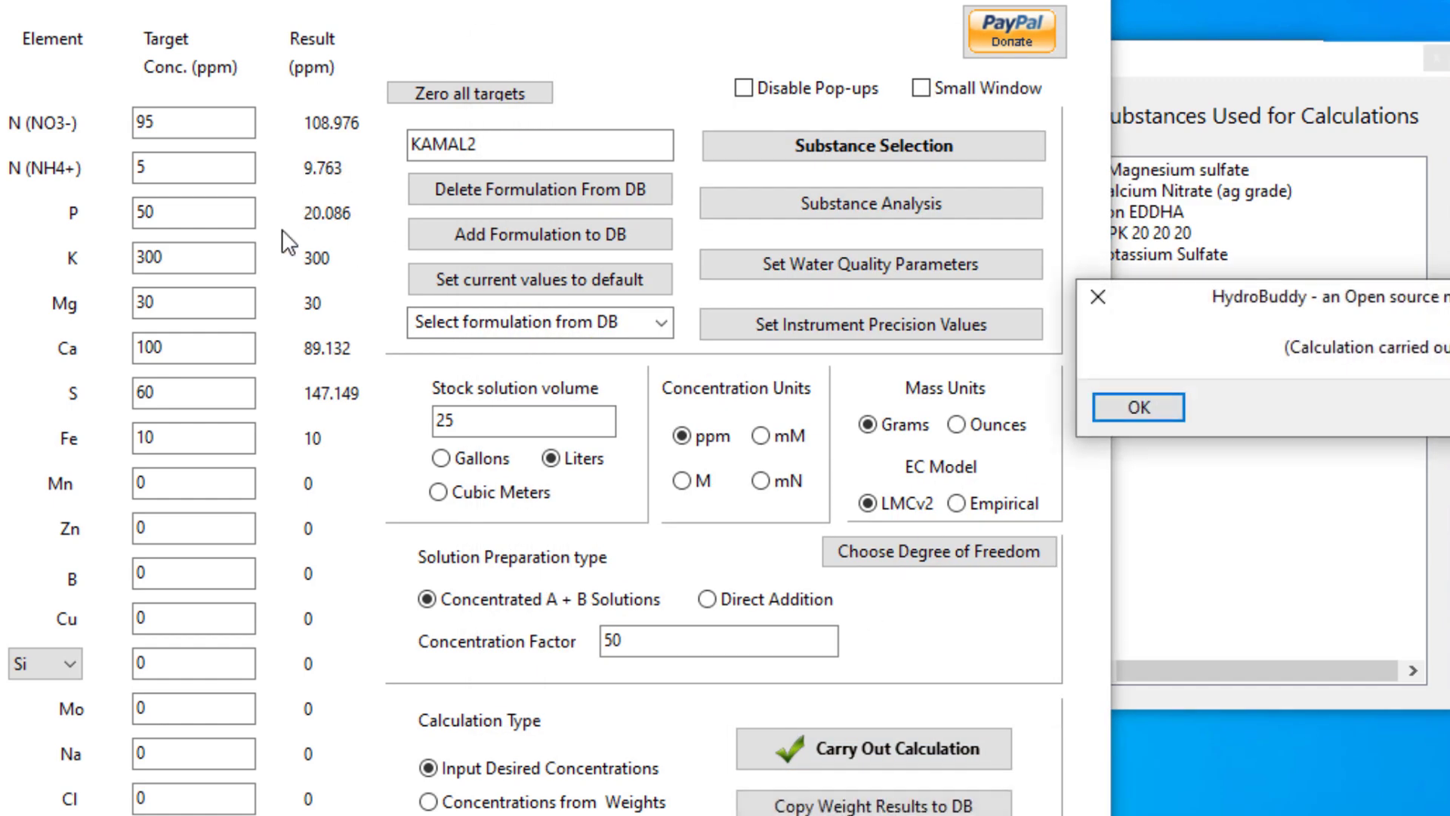
# Dismiss the calculation message and replace Potassium Sulfate with Potassium Nitrate in the substances used for calculations
pyautogui.click(1108, 400)
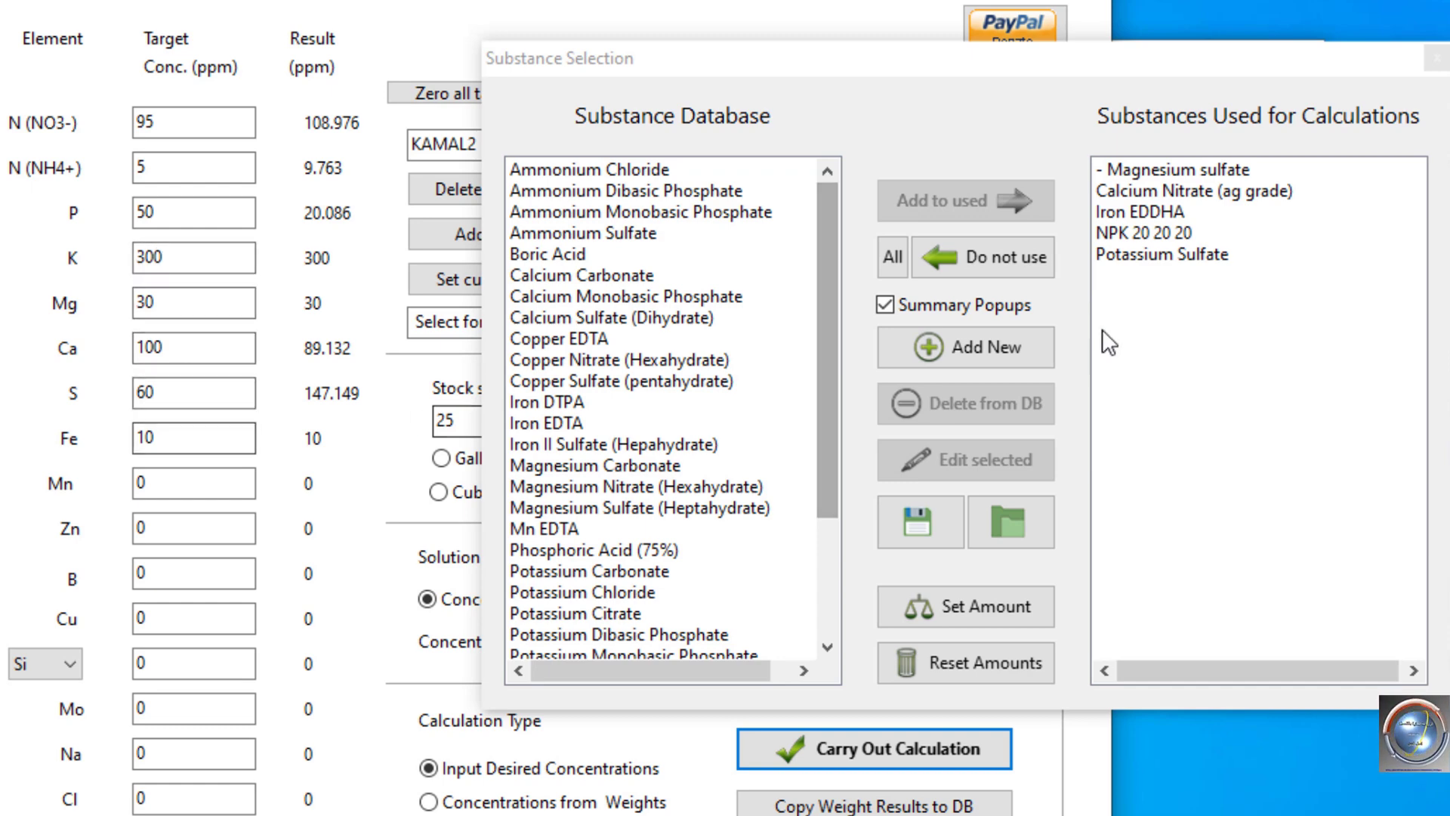
pyautogui.click(179, 389)
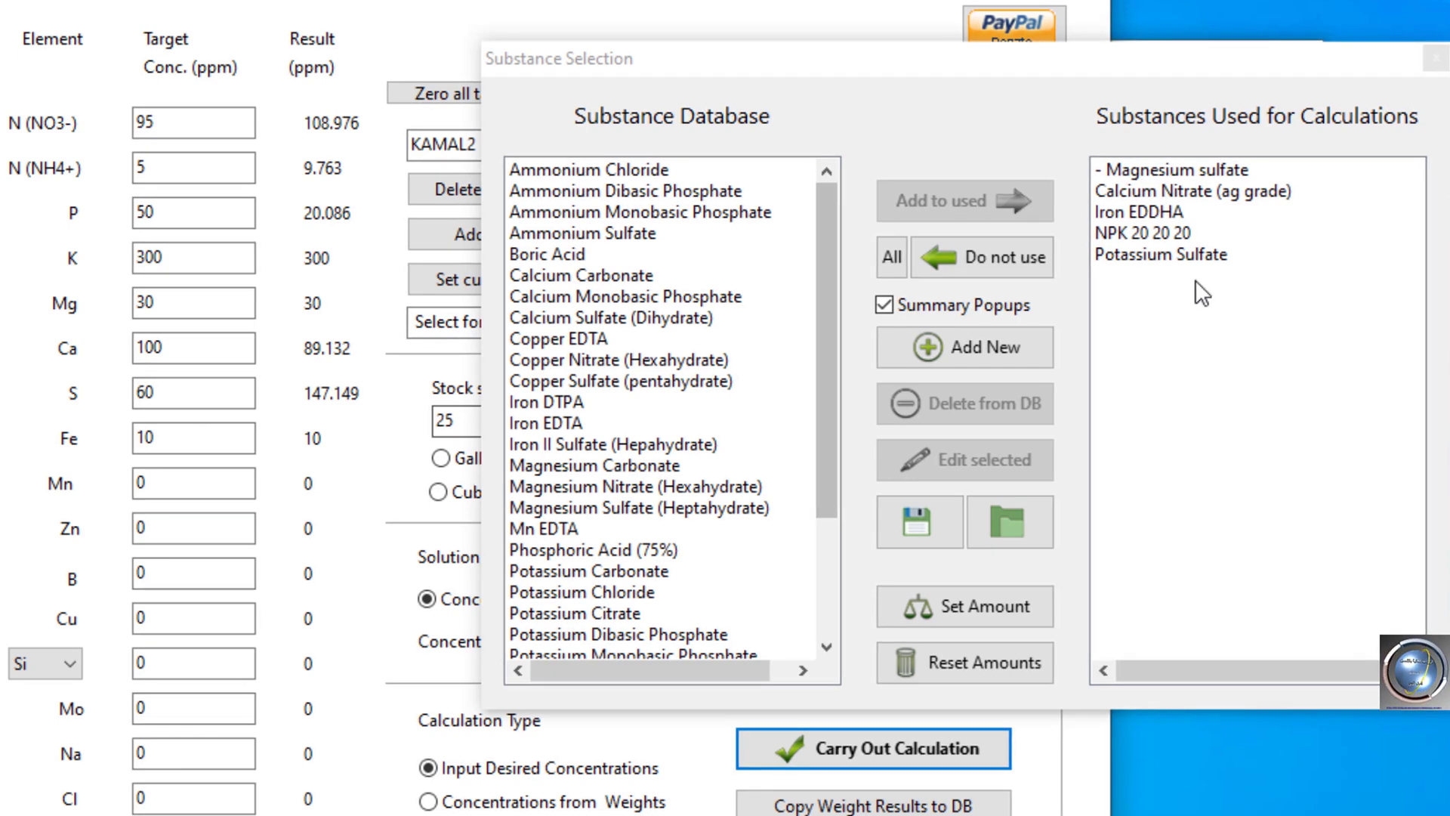
pyautogui.click(1194, 256)
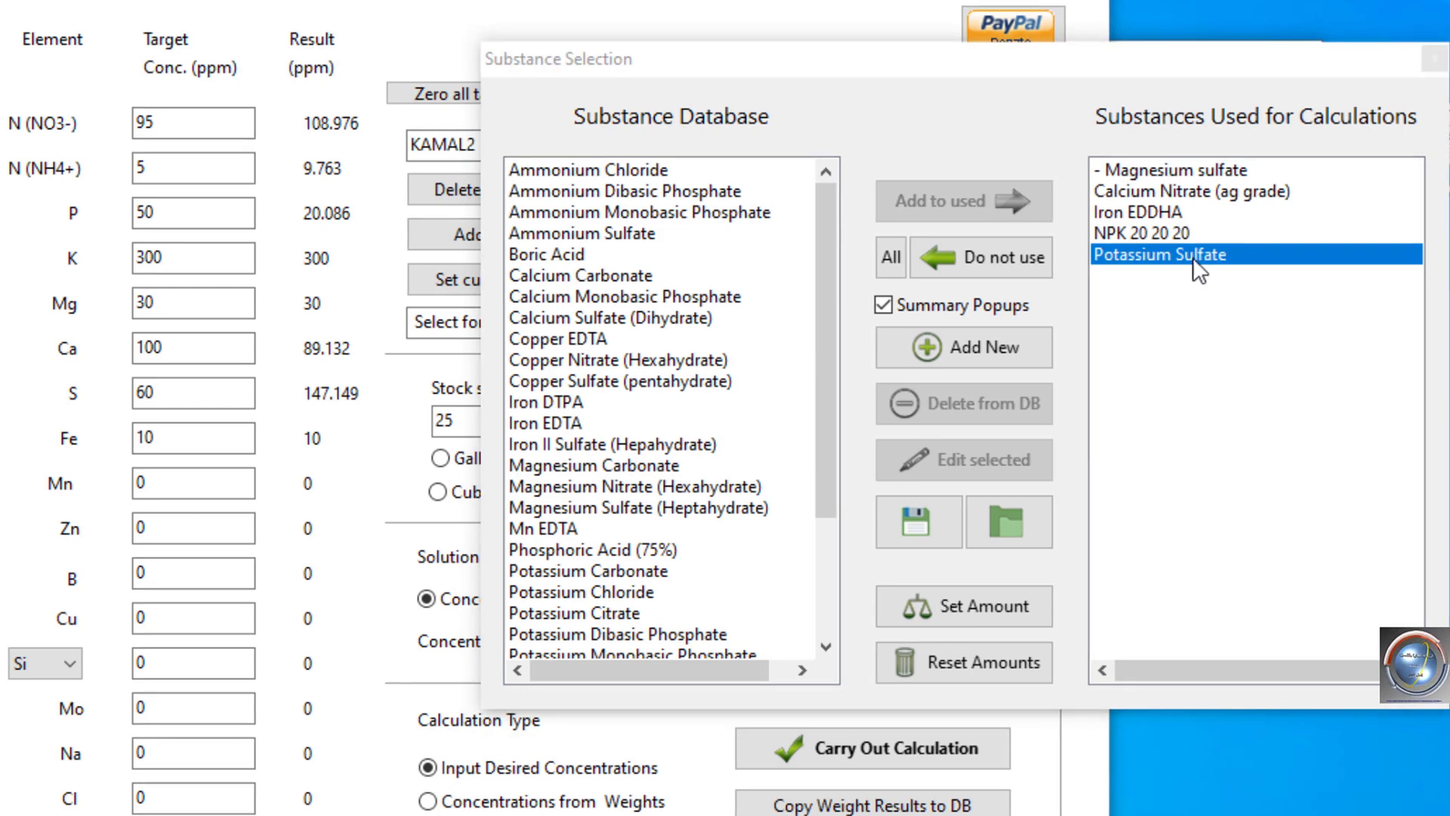
pyautogui.click(965, 253)
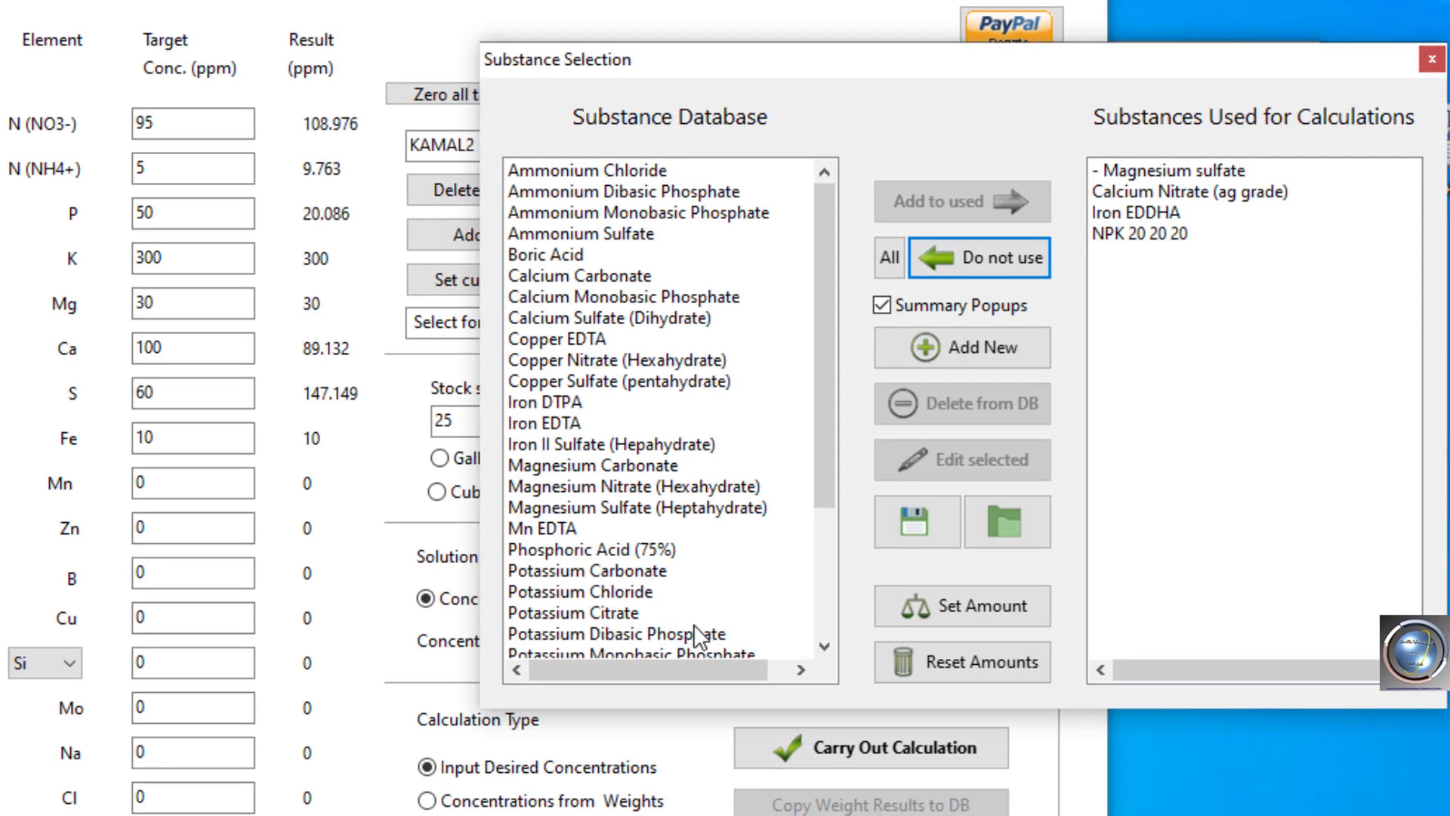
pyautogui.scroll(-3, 670, 521)
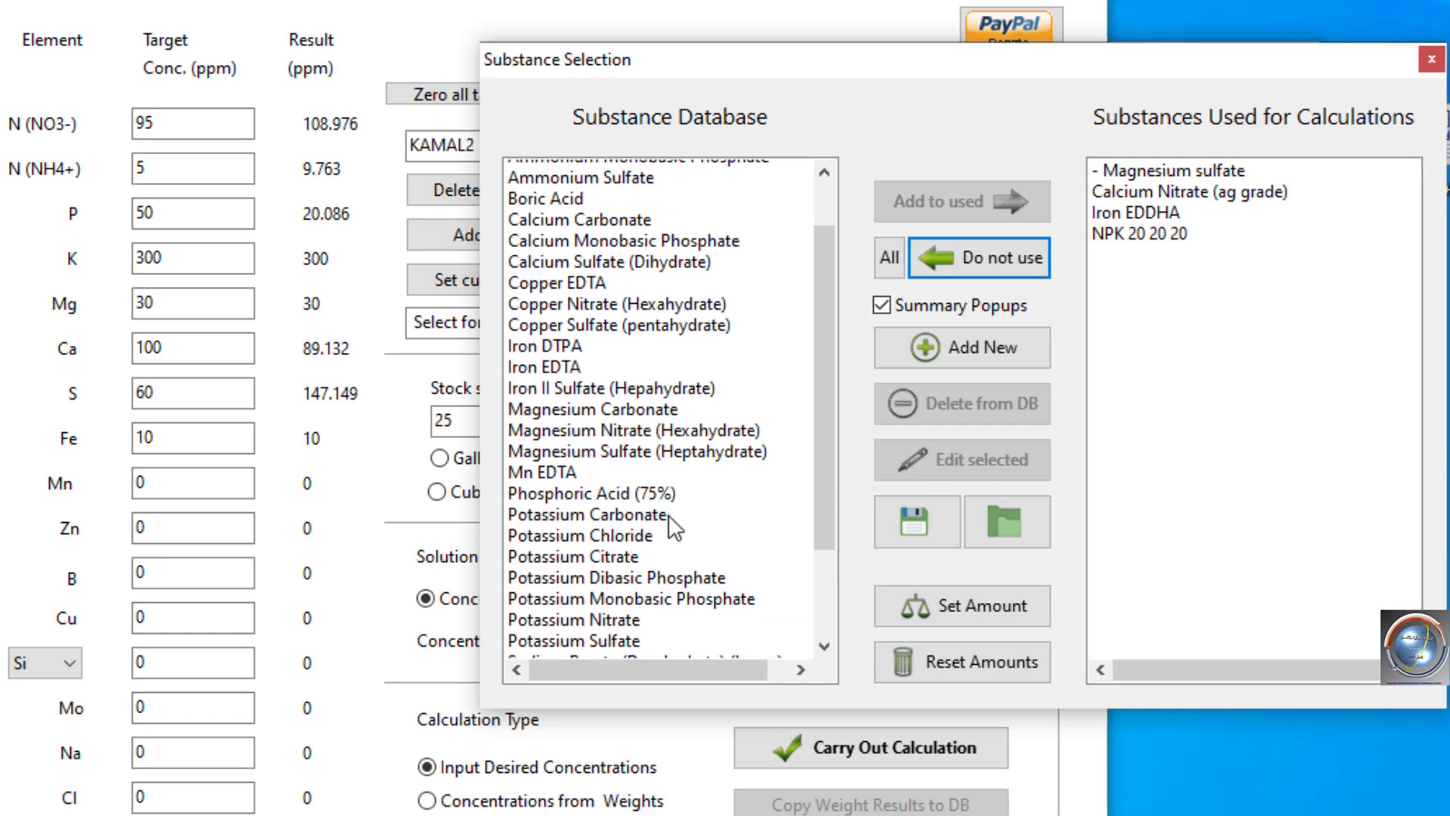
pyautogui.click(621, 486)
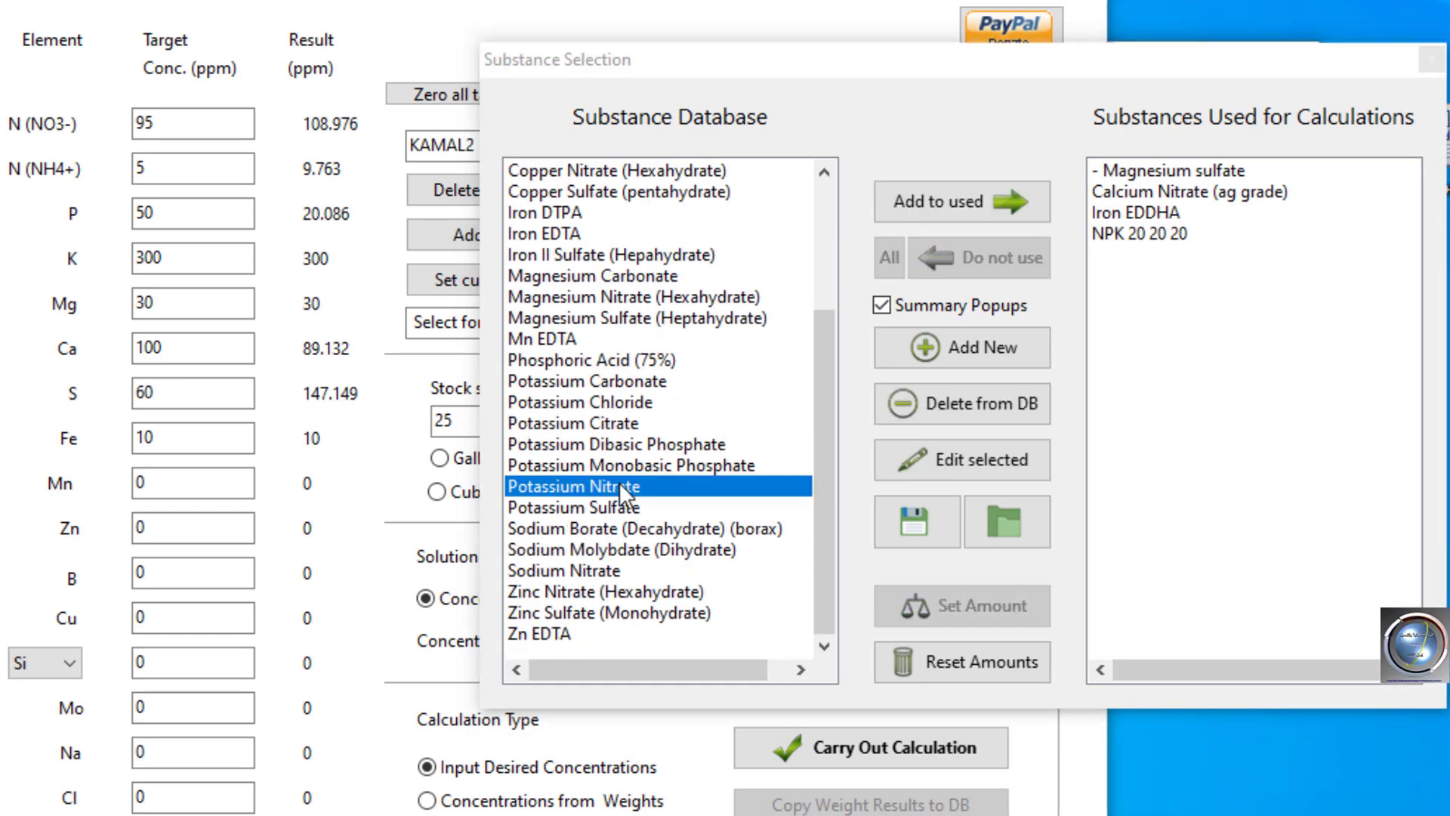
pyautogui.click(1029, 203)
# Carry out the calculation with Potassium Nitrate as the replacement potassium source and dismiss the messages
pyautogui.click(854, 744)
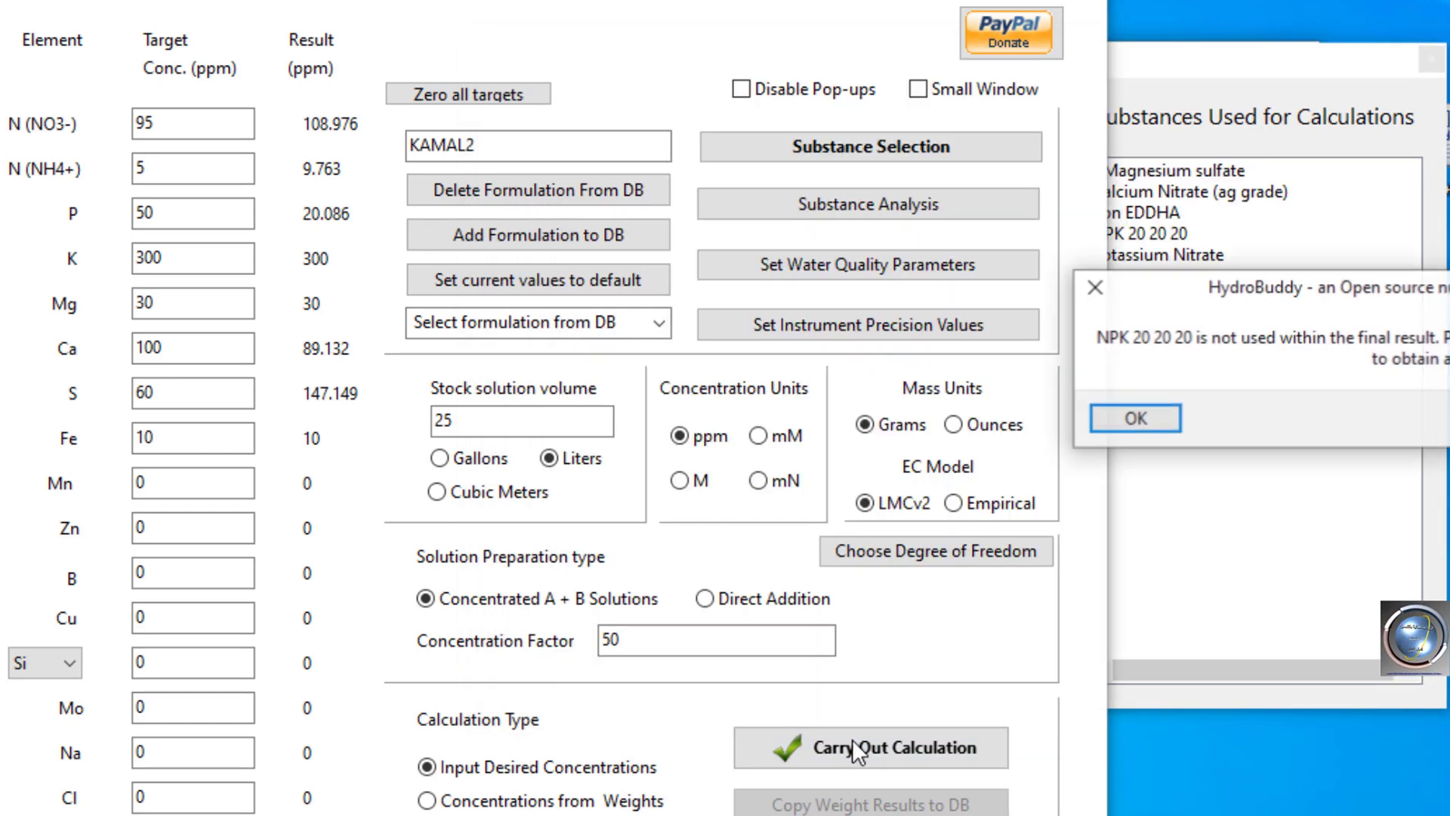
pyautogui.click(1153, 415)
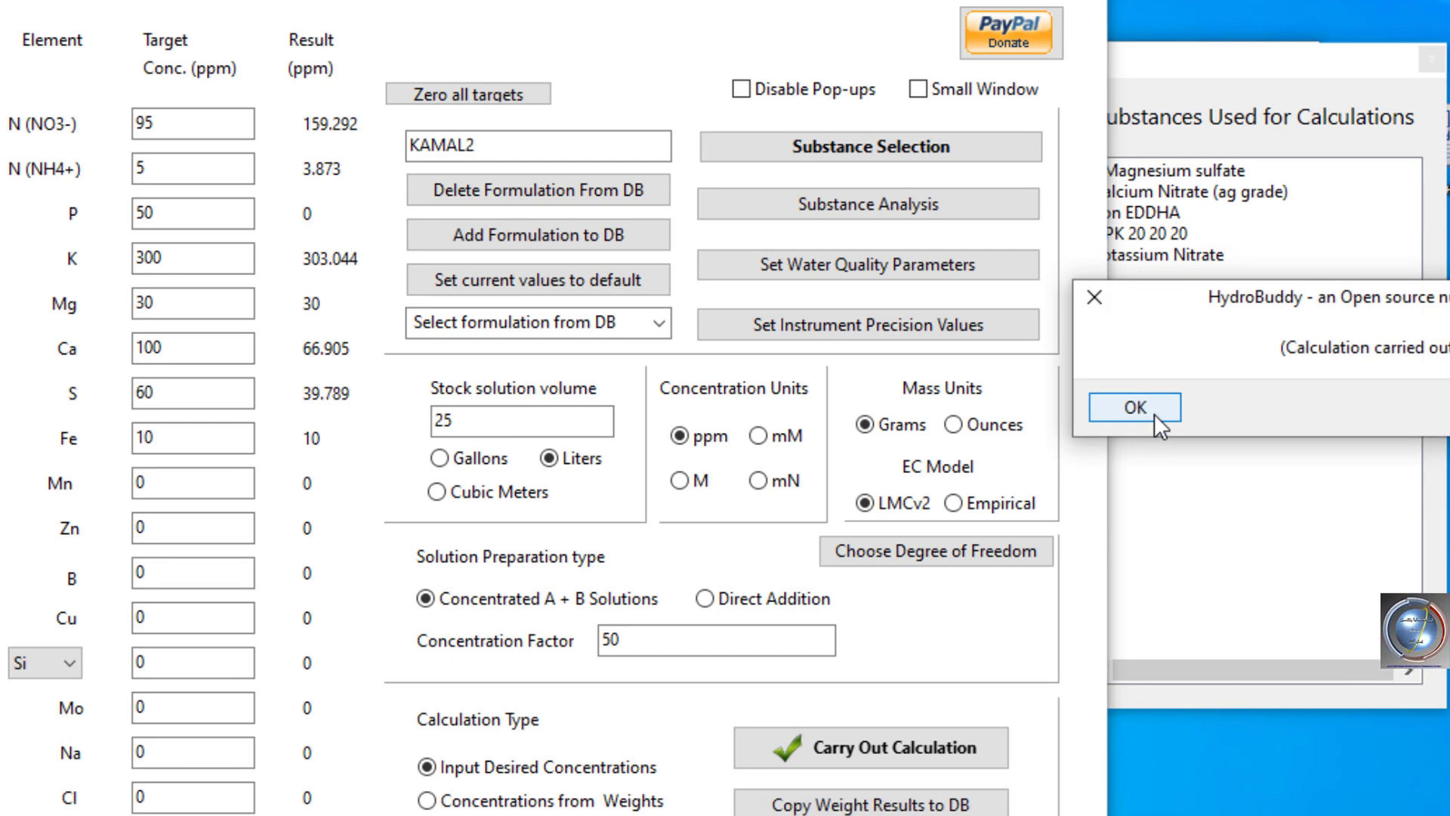
pyautogui.click(1135, 408)
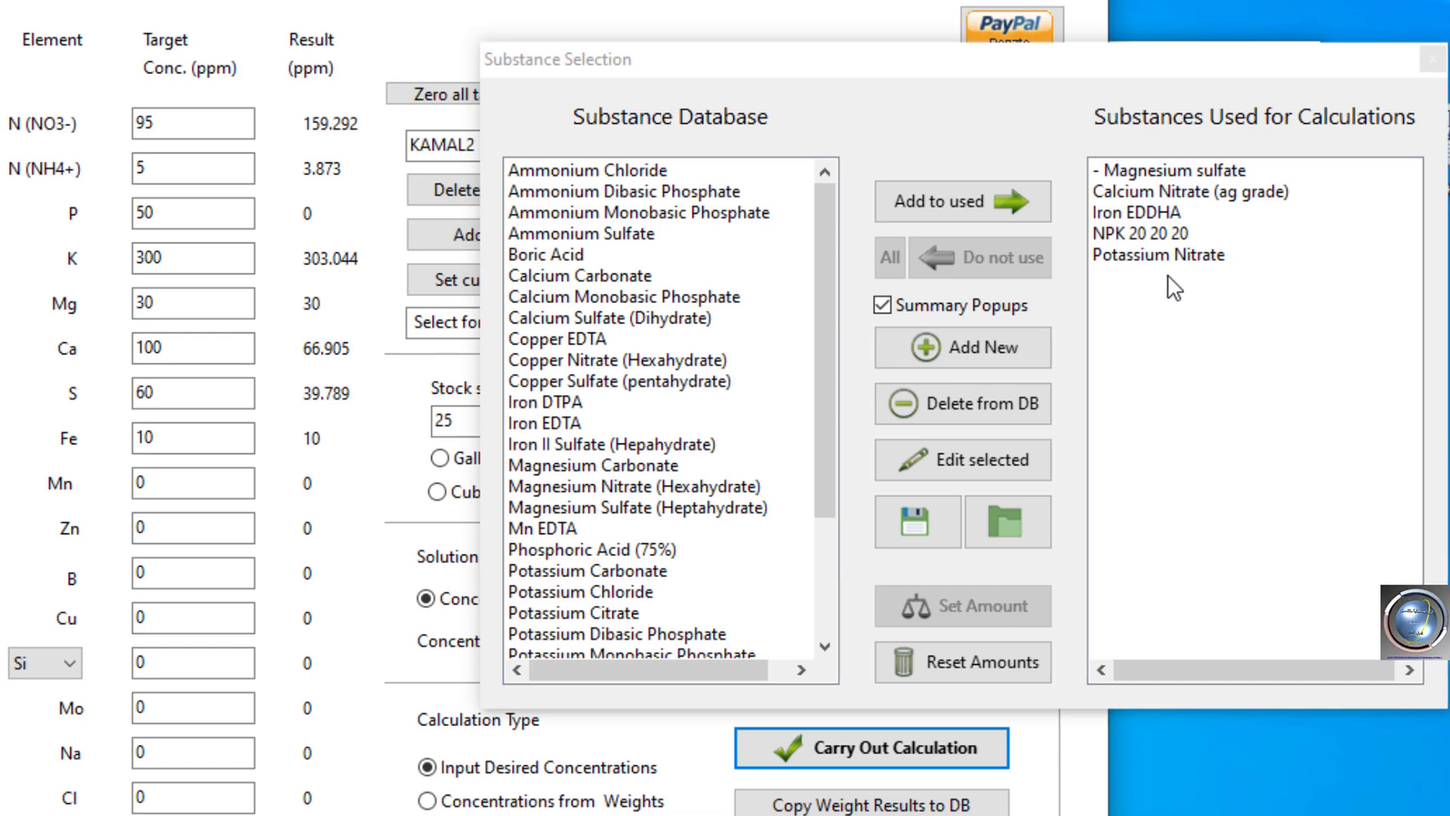
# Remove NPK 20 20 20 from the substances used, try to carry out the calculation, and dismiss the messages
pyautogui.click(1171, 234)
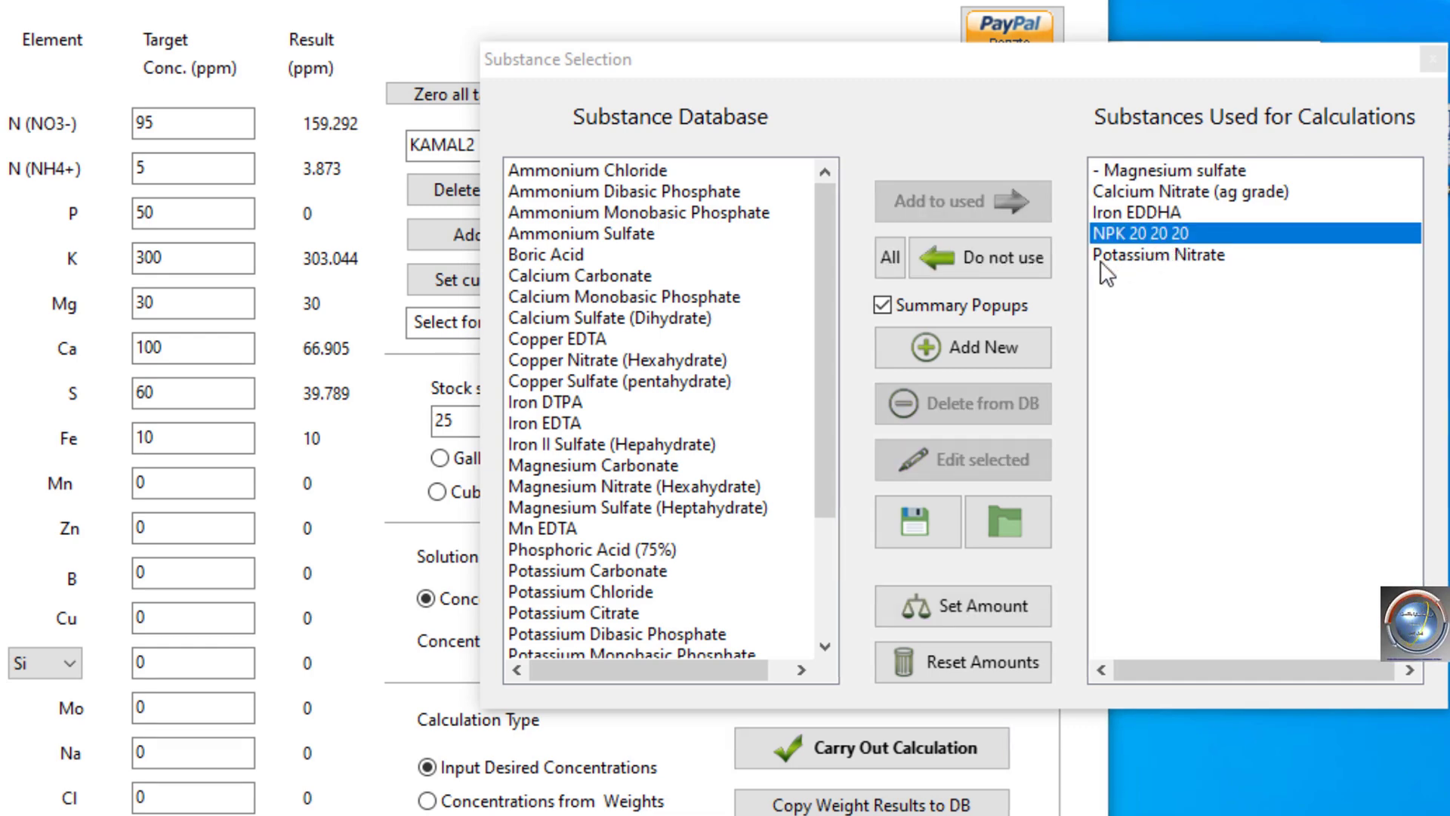
pyautogui.click(1022, 270)
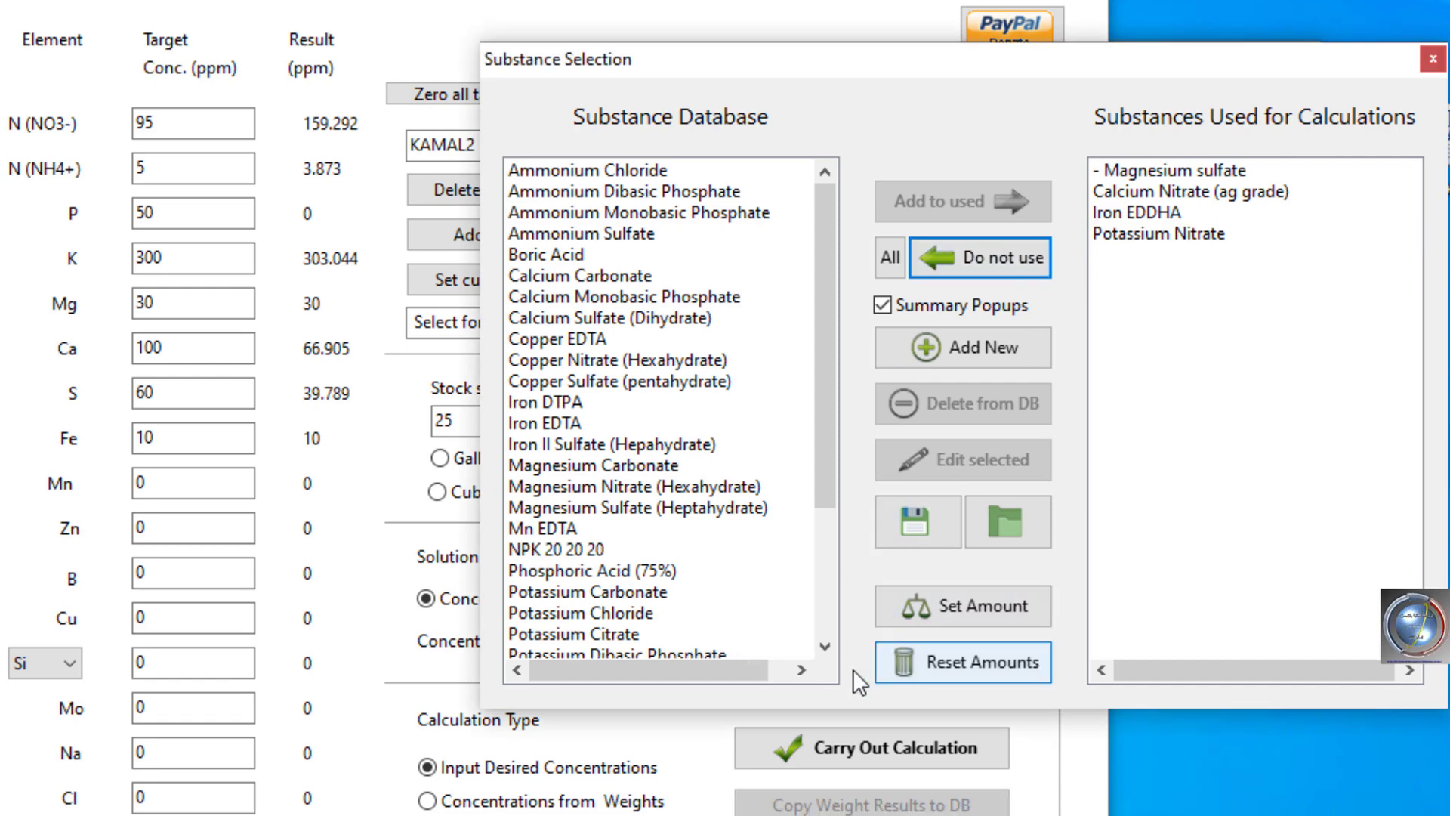
pyautogui.click(833, 746)
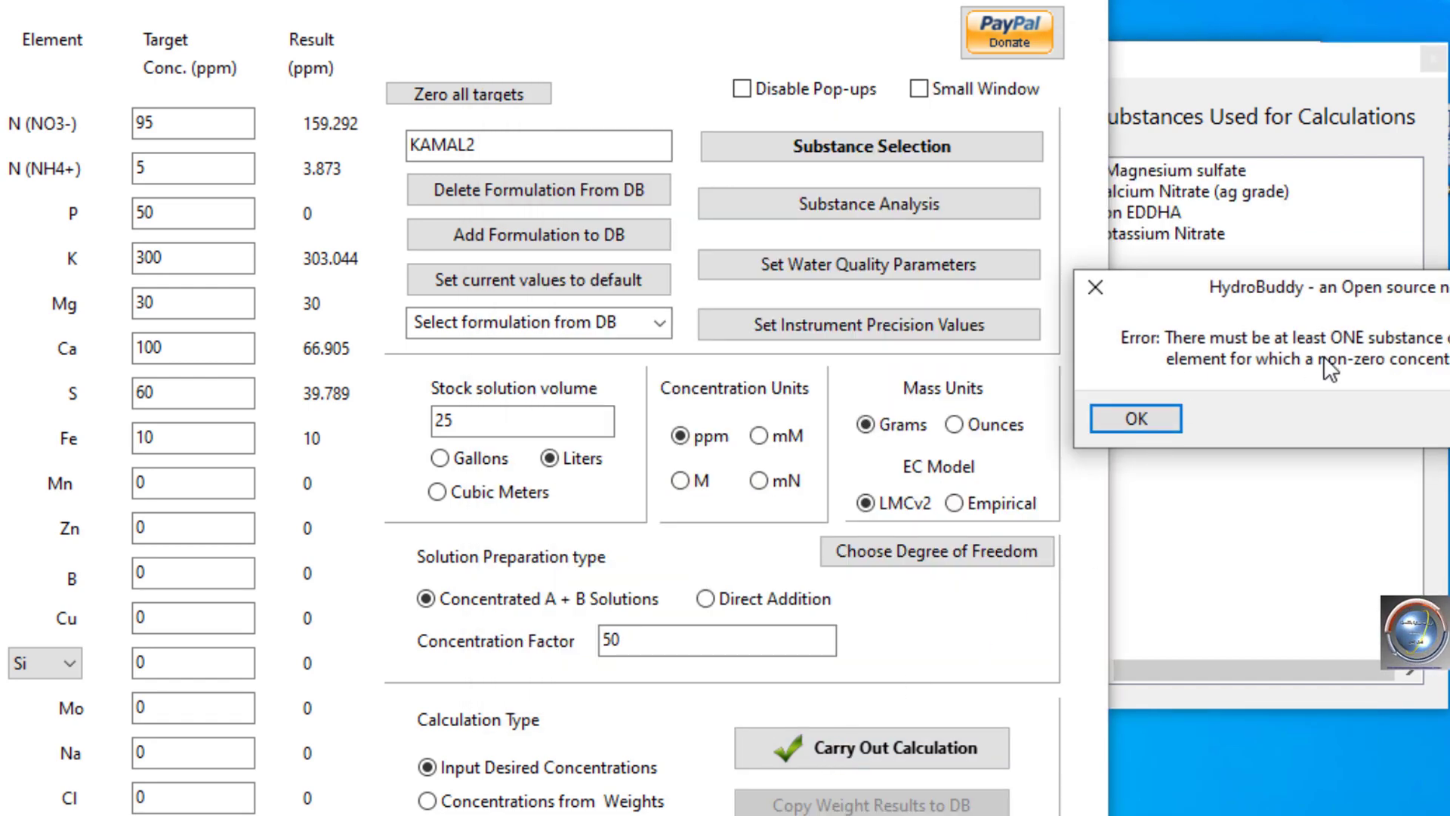
pyautogui.click(1136, 418)
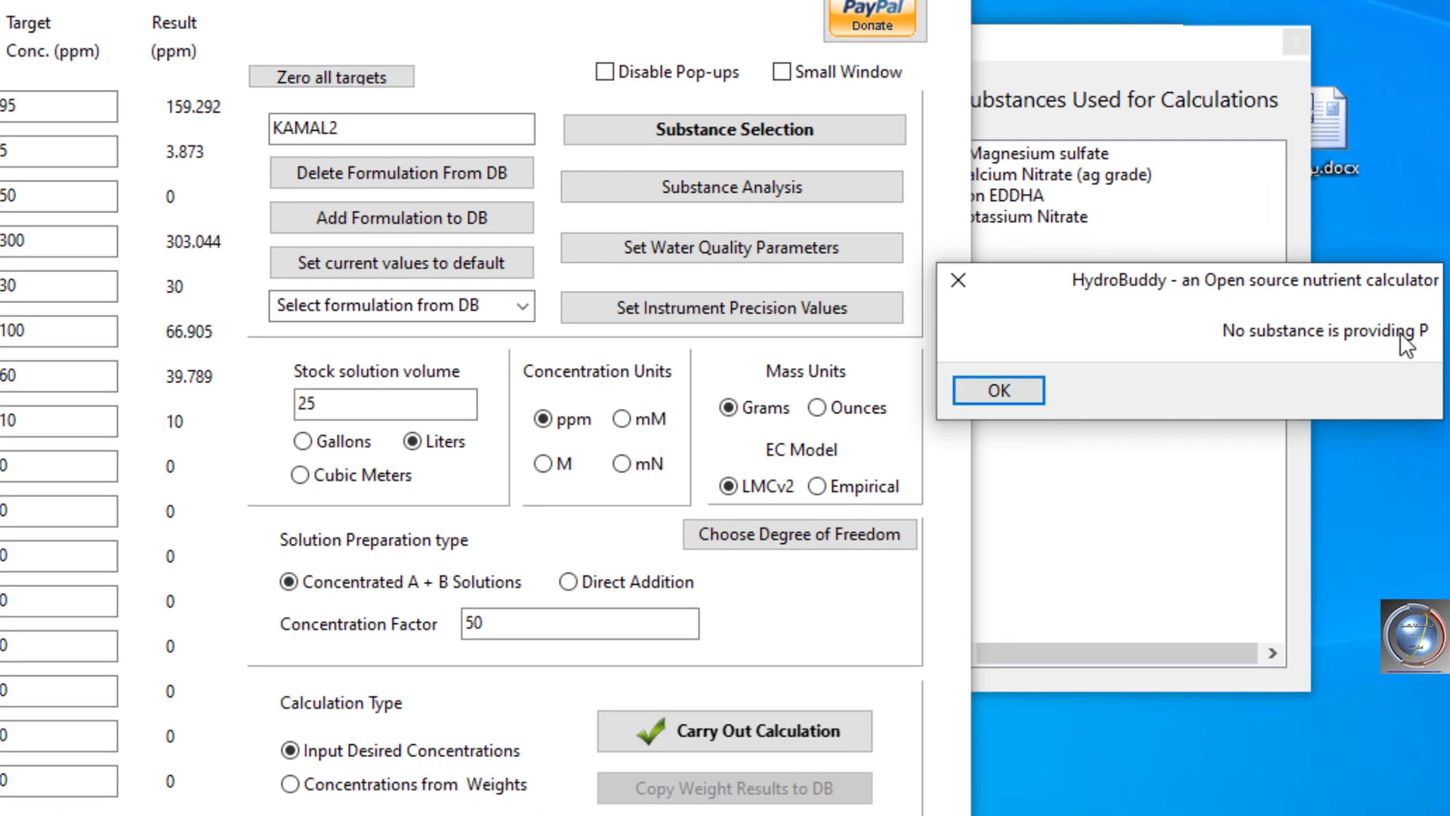
pyautogui.click(998, 390)
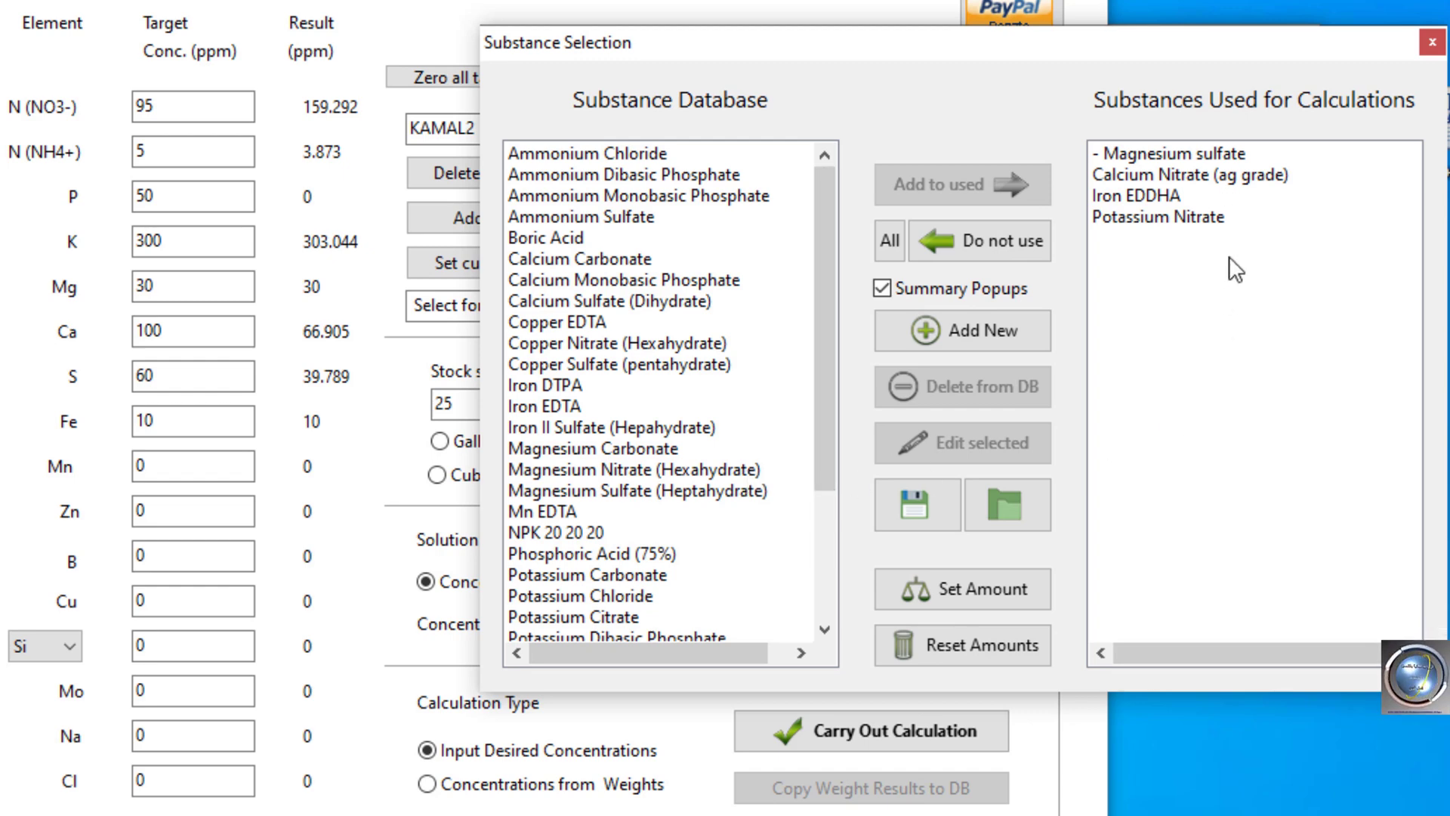
# Add custom substance NPK 12 12 36 from NPK 20 20 20: type B, NO3- 10.5, NH4+ 1.5, P2O5 12, K2O 36, purity 99, cost/kg 100
pyautogui.click(597, 533)
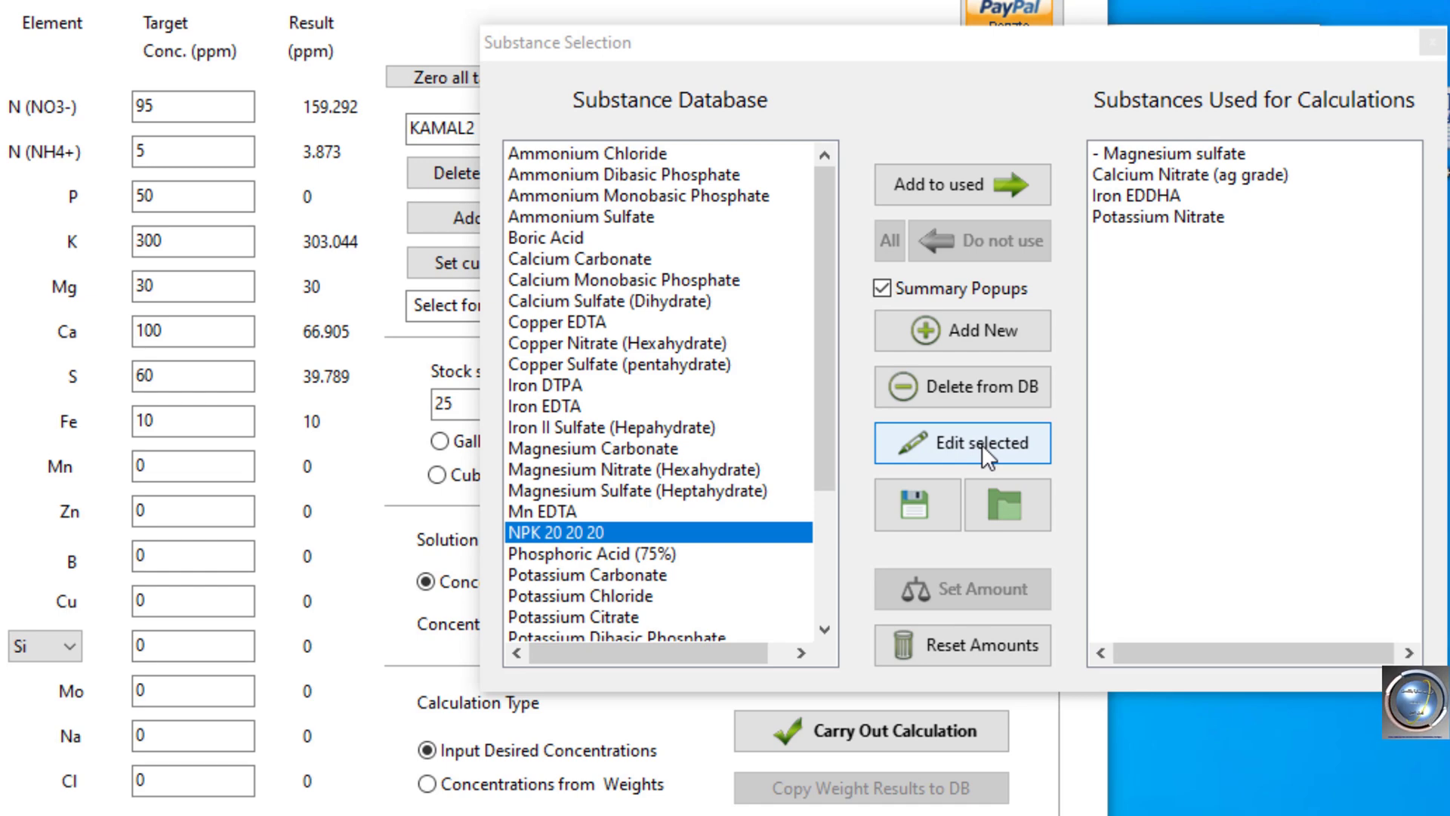
pyautogui.click(982, 445)
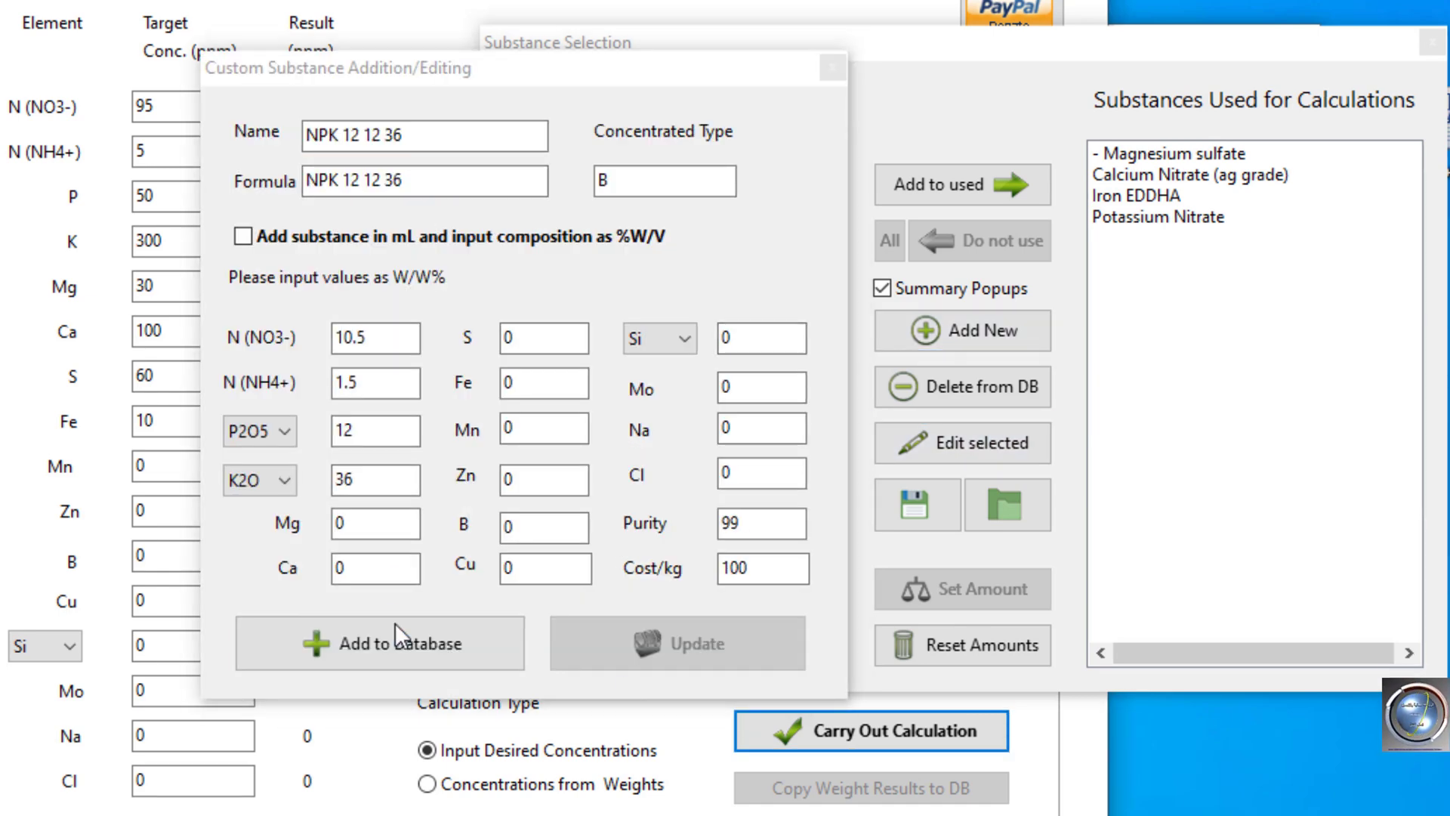
pyautogui.write('B')
pyautogui.click(639, 75)
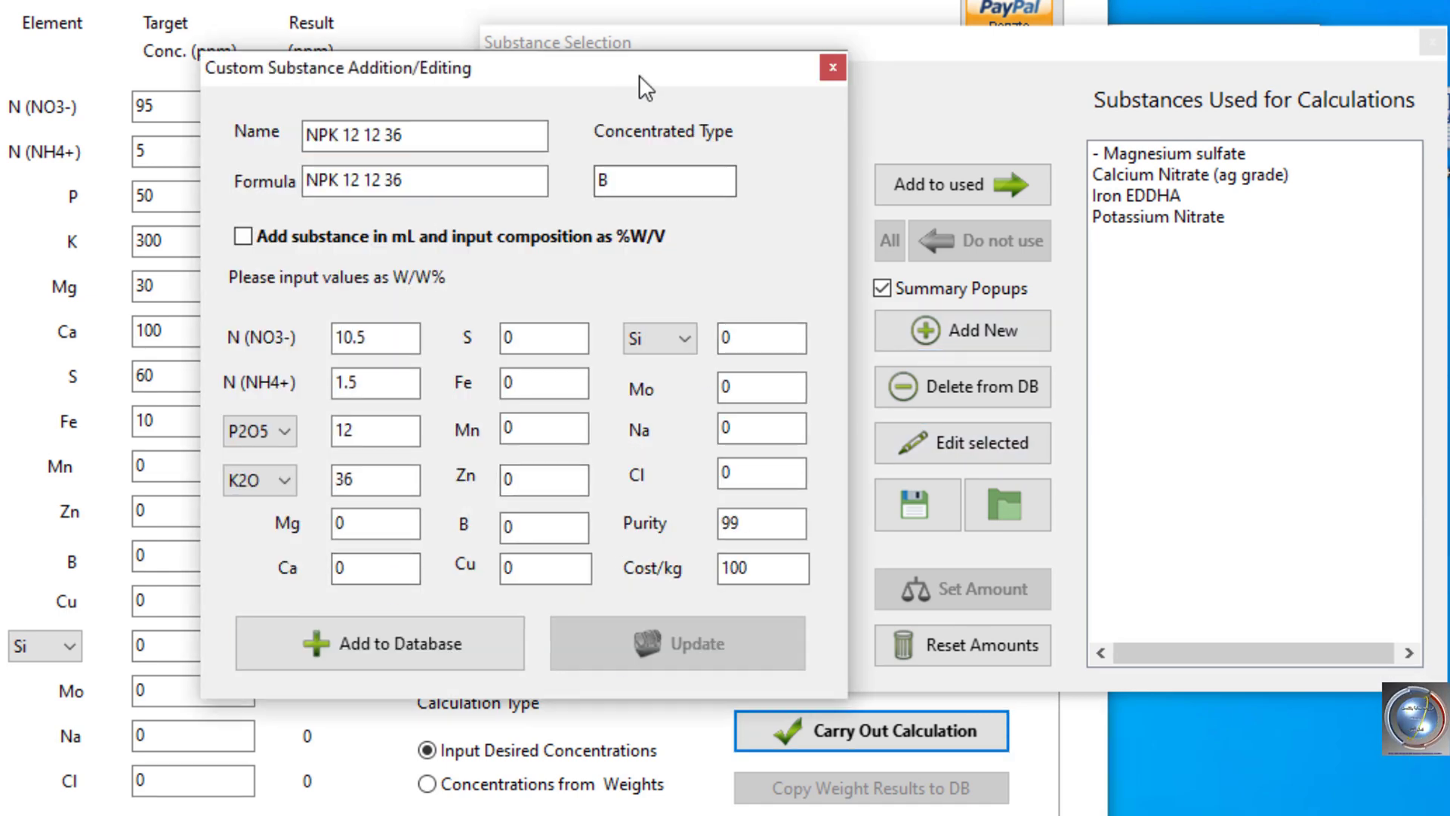
pyautogui.moveTo(639, 75); pyautogui.dragTo(743, 70)
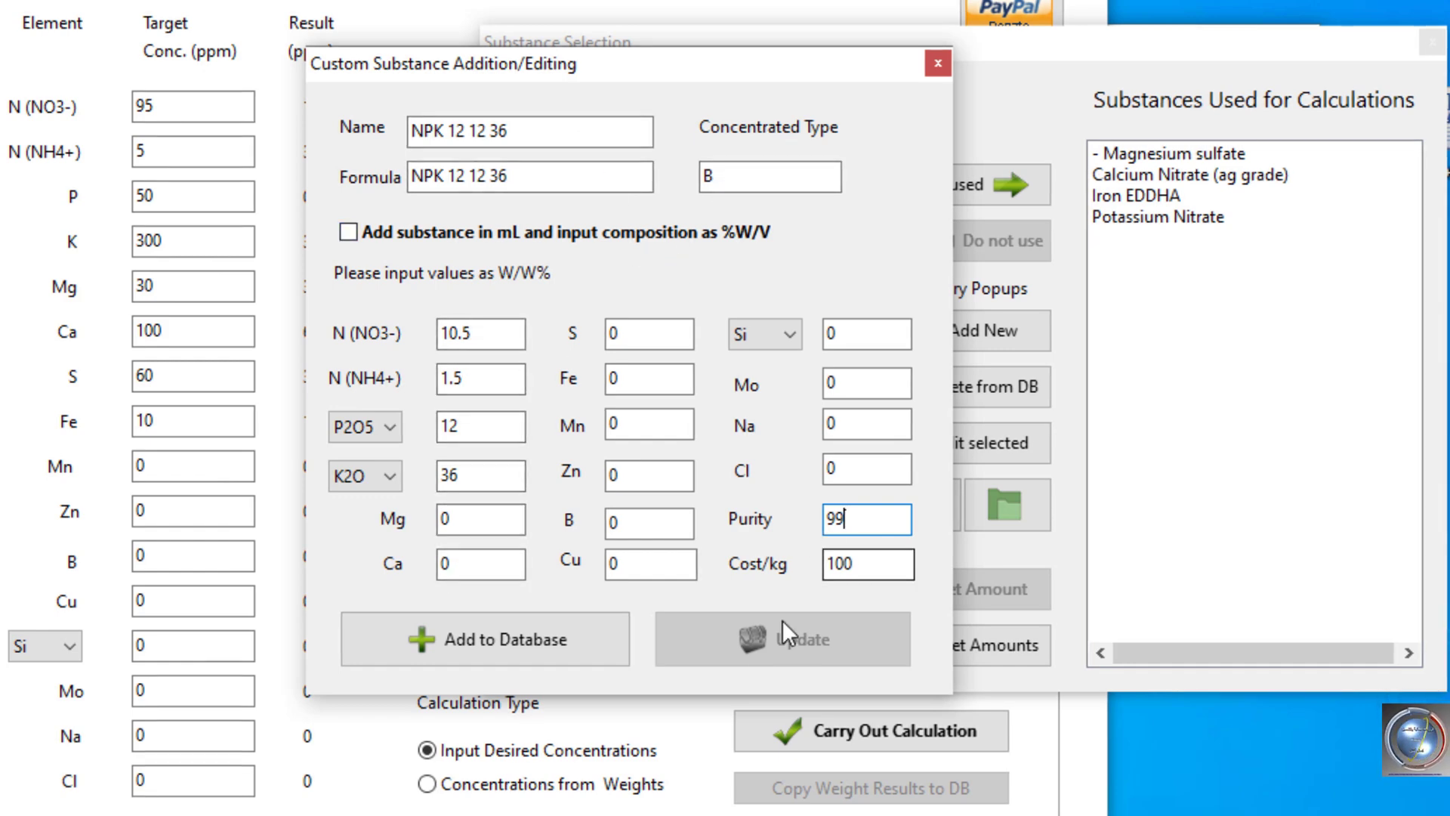
pyautogui.click(562, 648)
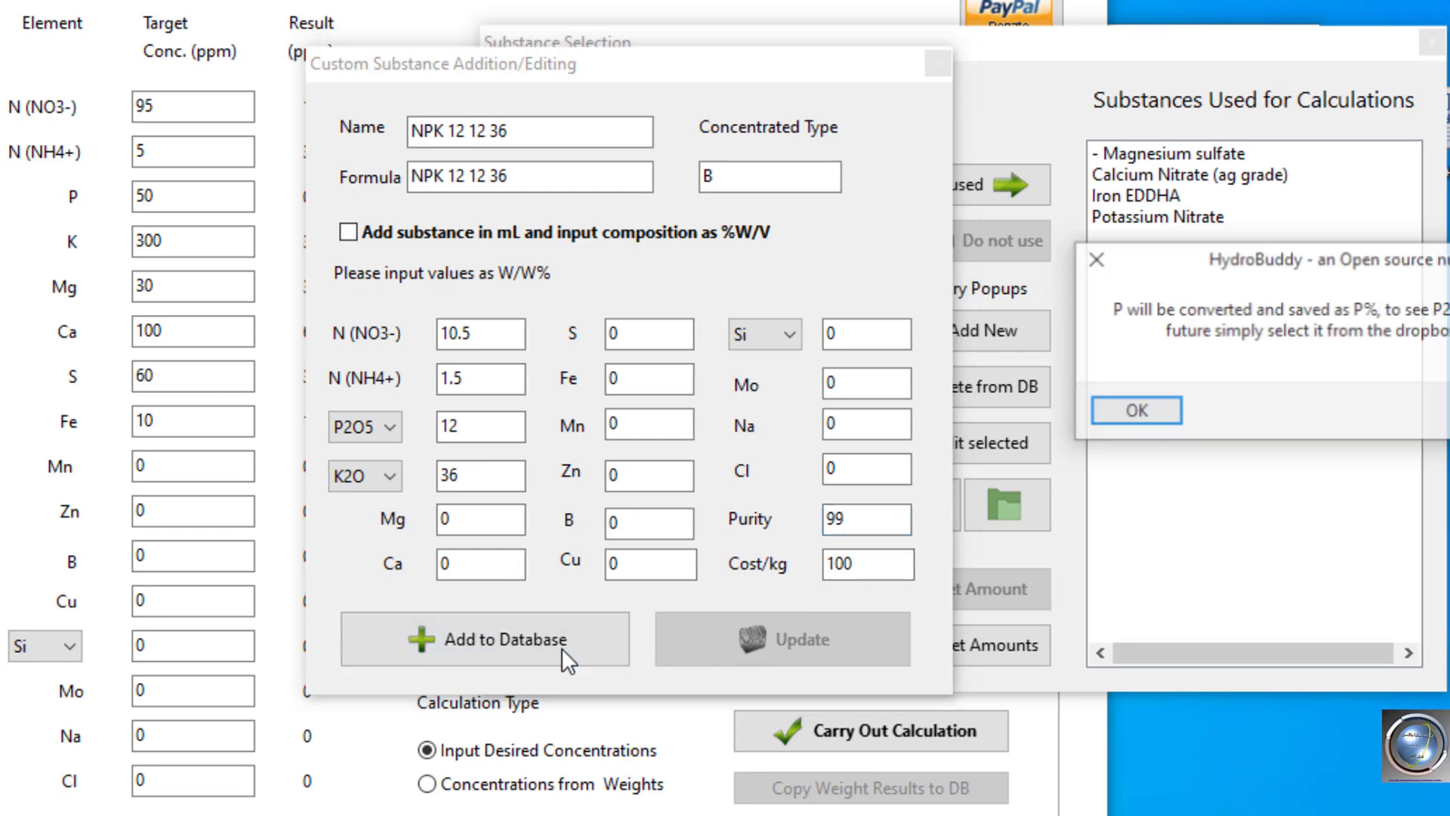
pyautogui.click(1152, 406)
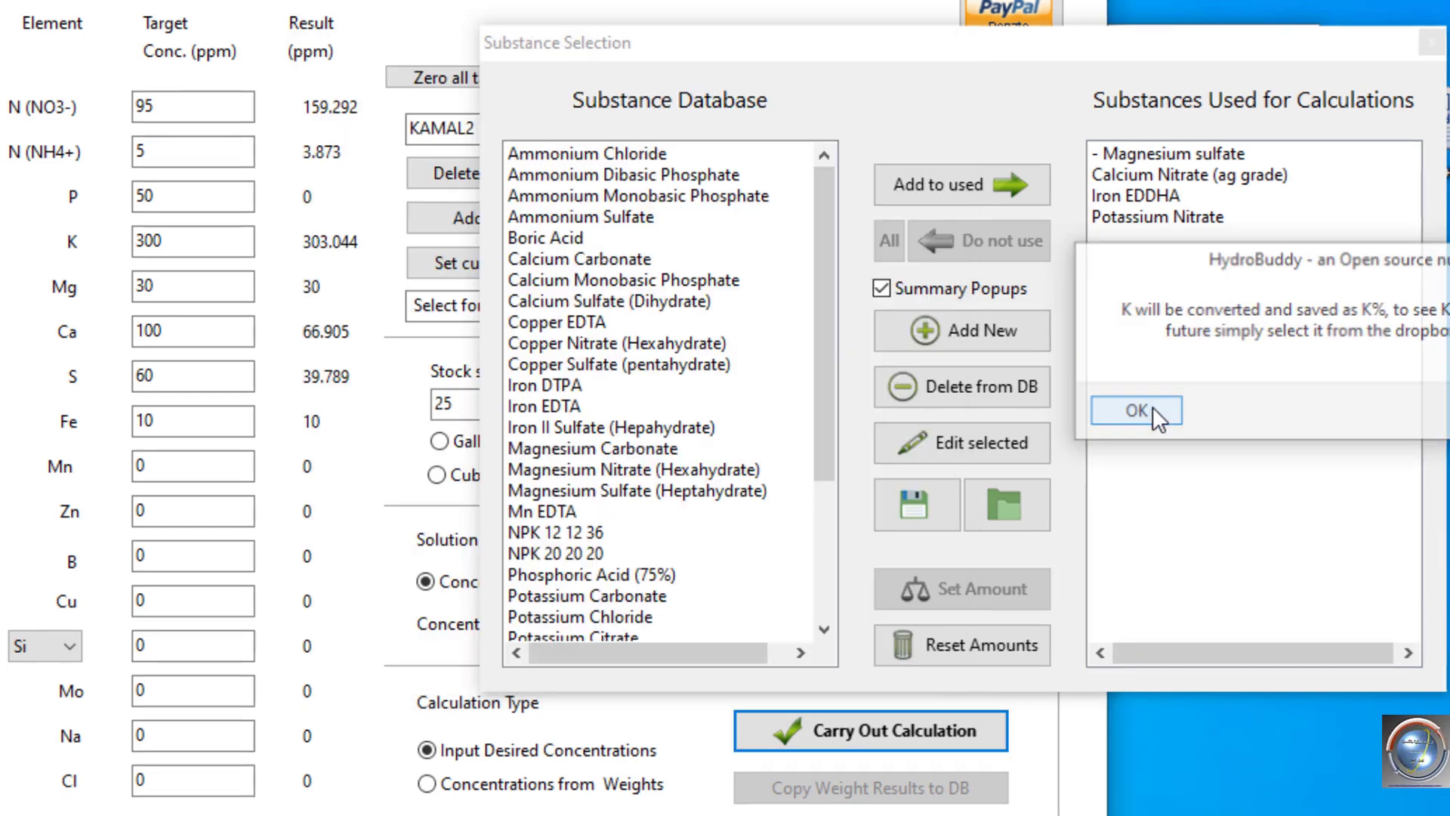
pyautogui.click(1153, 407)
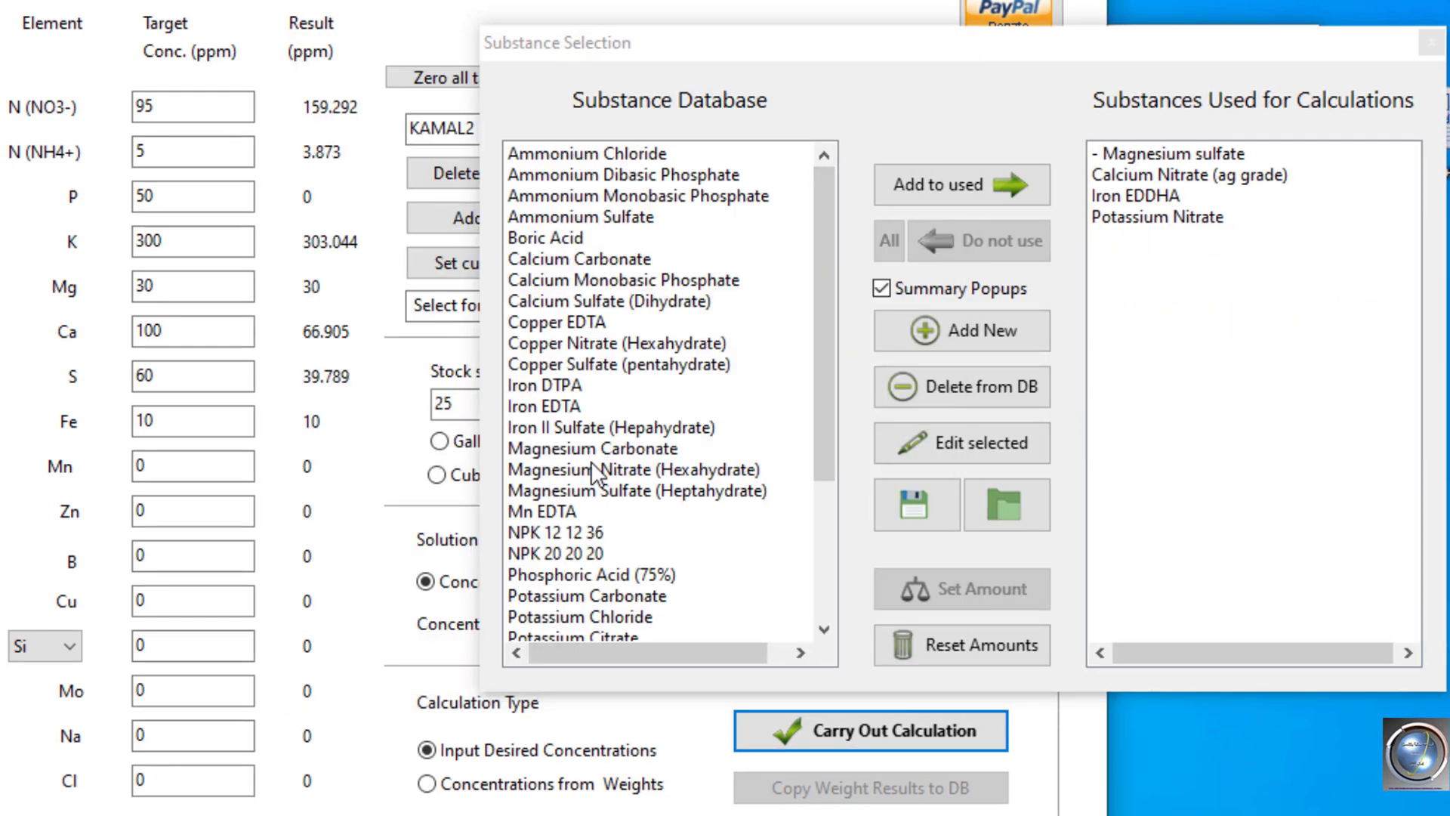
# Add NPK 12 12 36 and NPK 20 20 20 from the database to the substances used for calculations
pyautogui.click(582, 533)
pyautogui.click(981, 189)
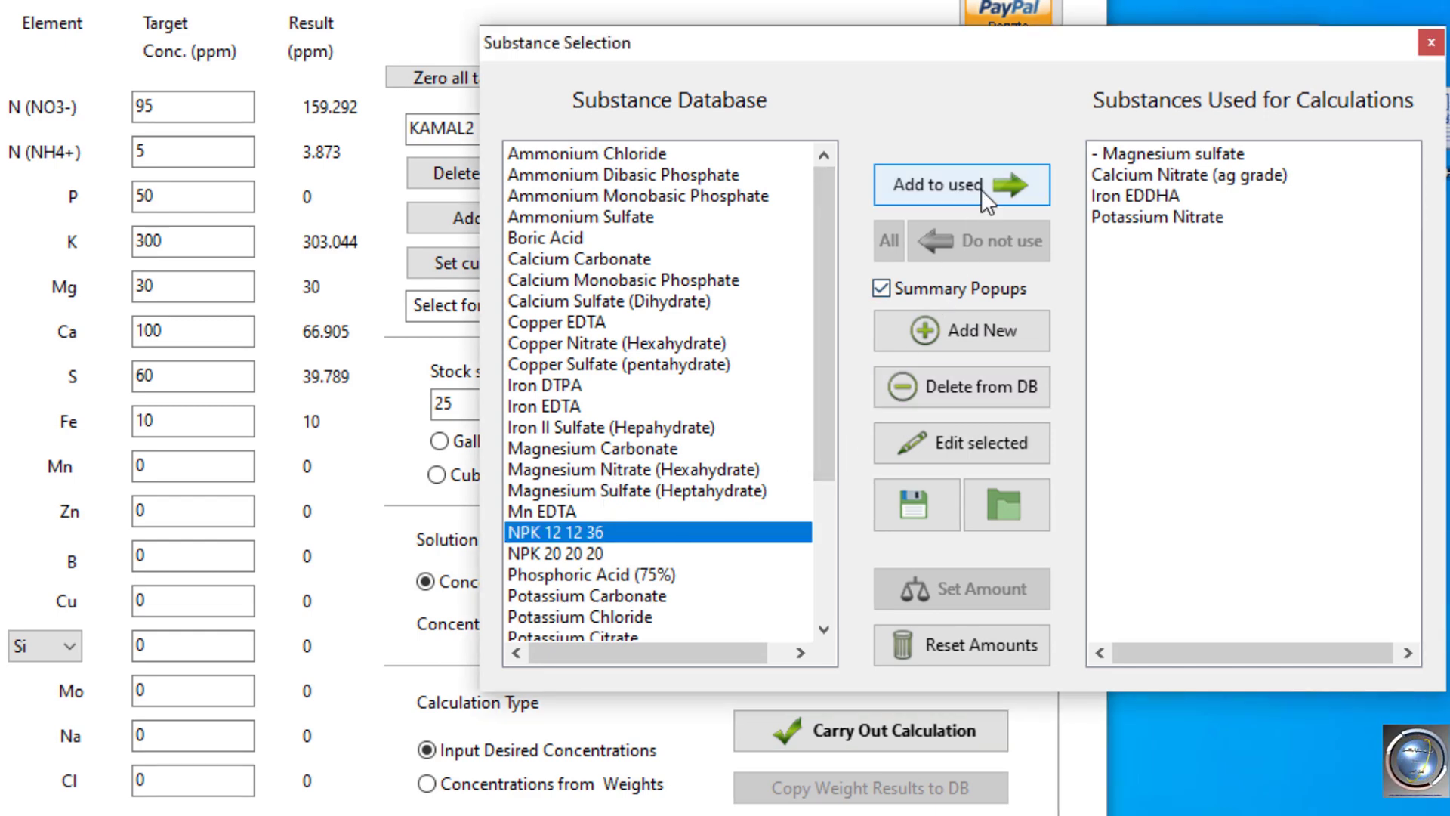
pyautogui.click(601, 533)
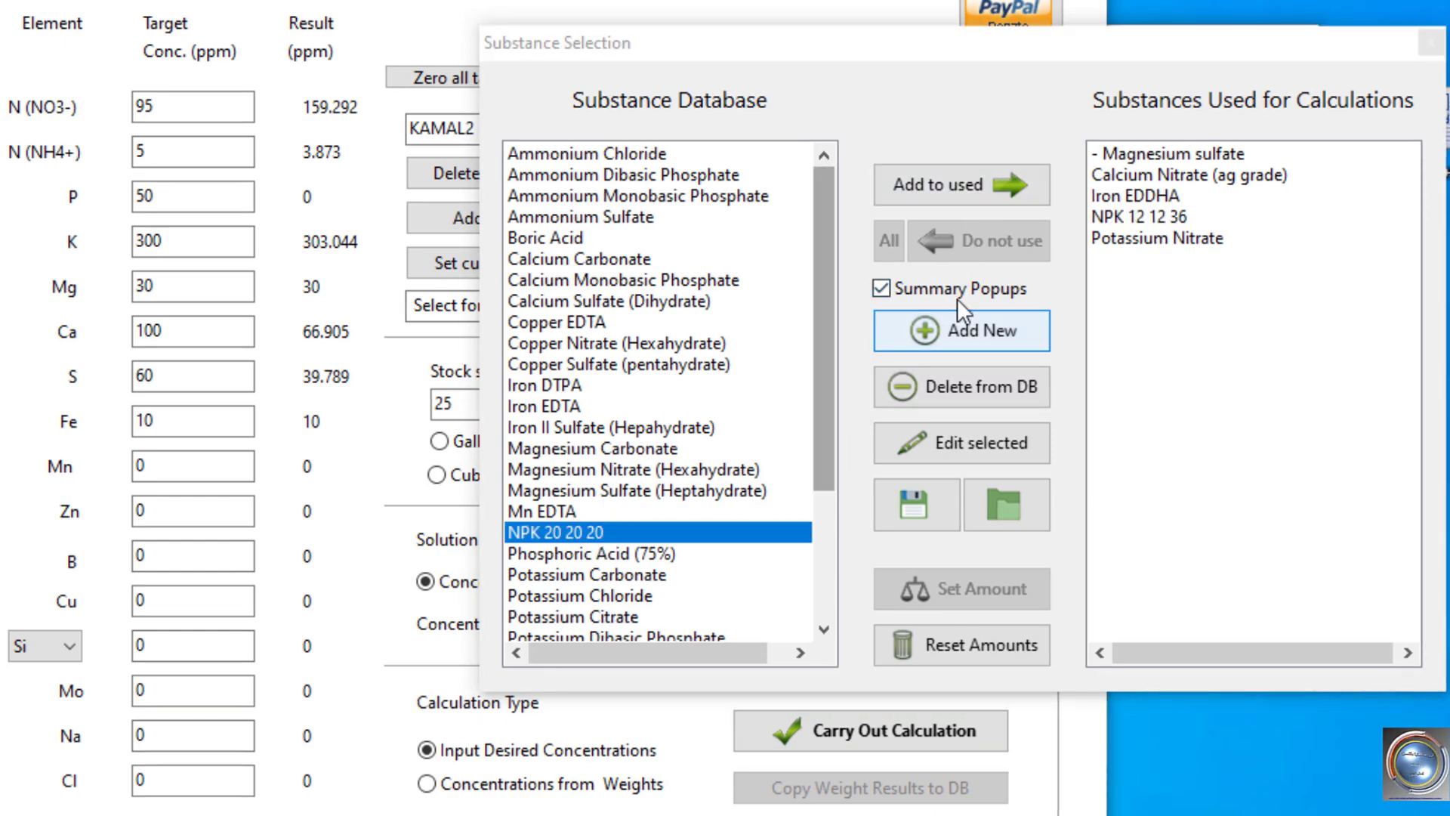
pyautogui.click(991, 196)
# Carry out the calculation with both NPK fertilizers and Potassium Nitrate in use, and dismiss all the messages
pyautogui.click(863, 733)
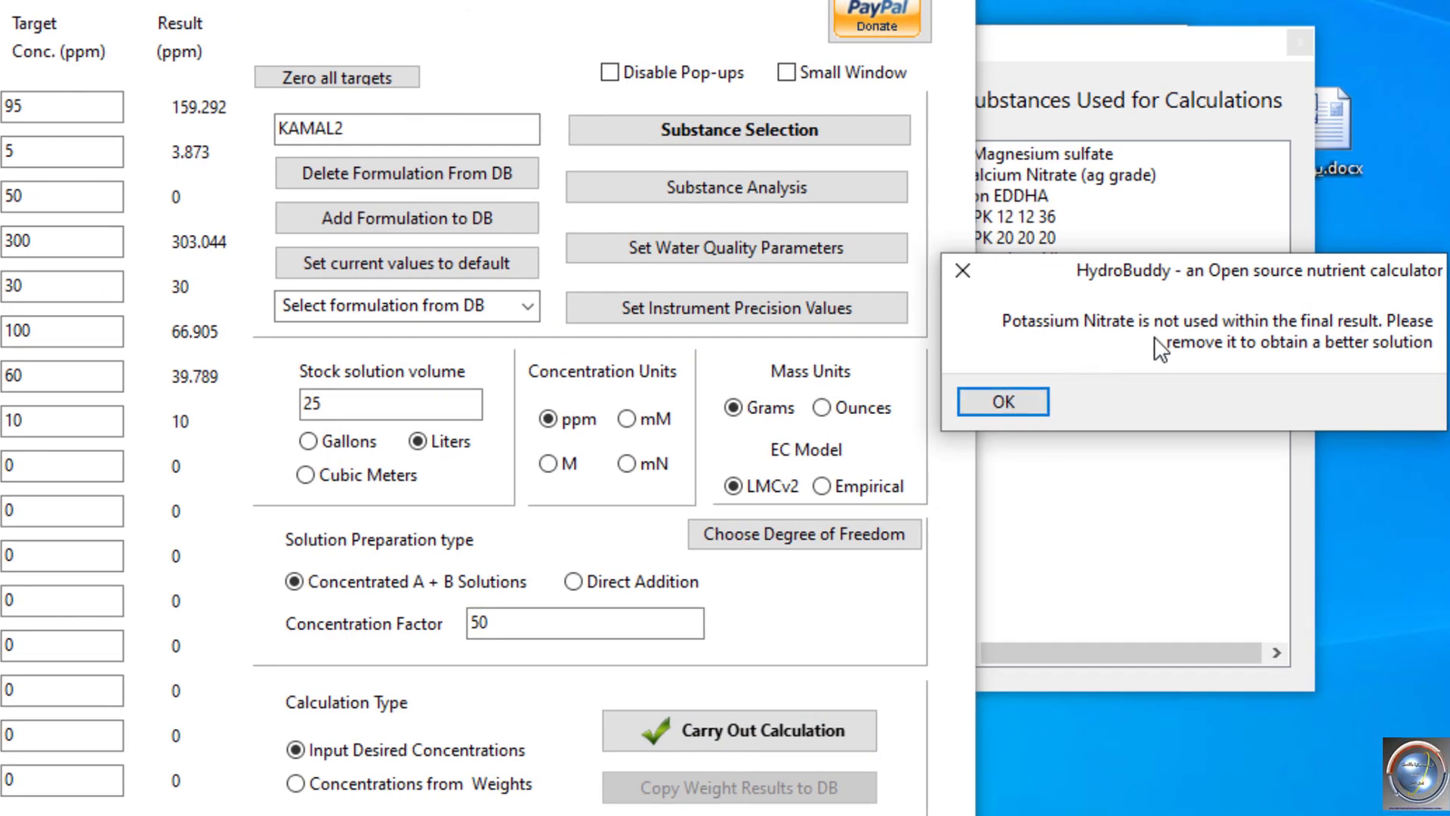
pyautogui.click(1018, 396)
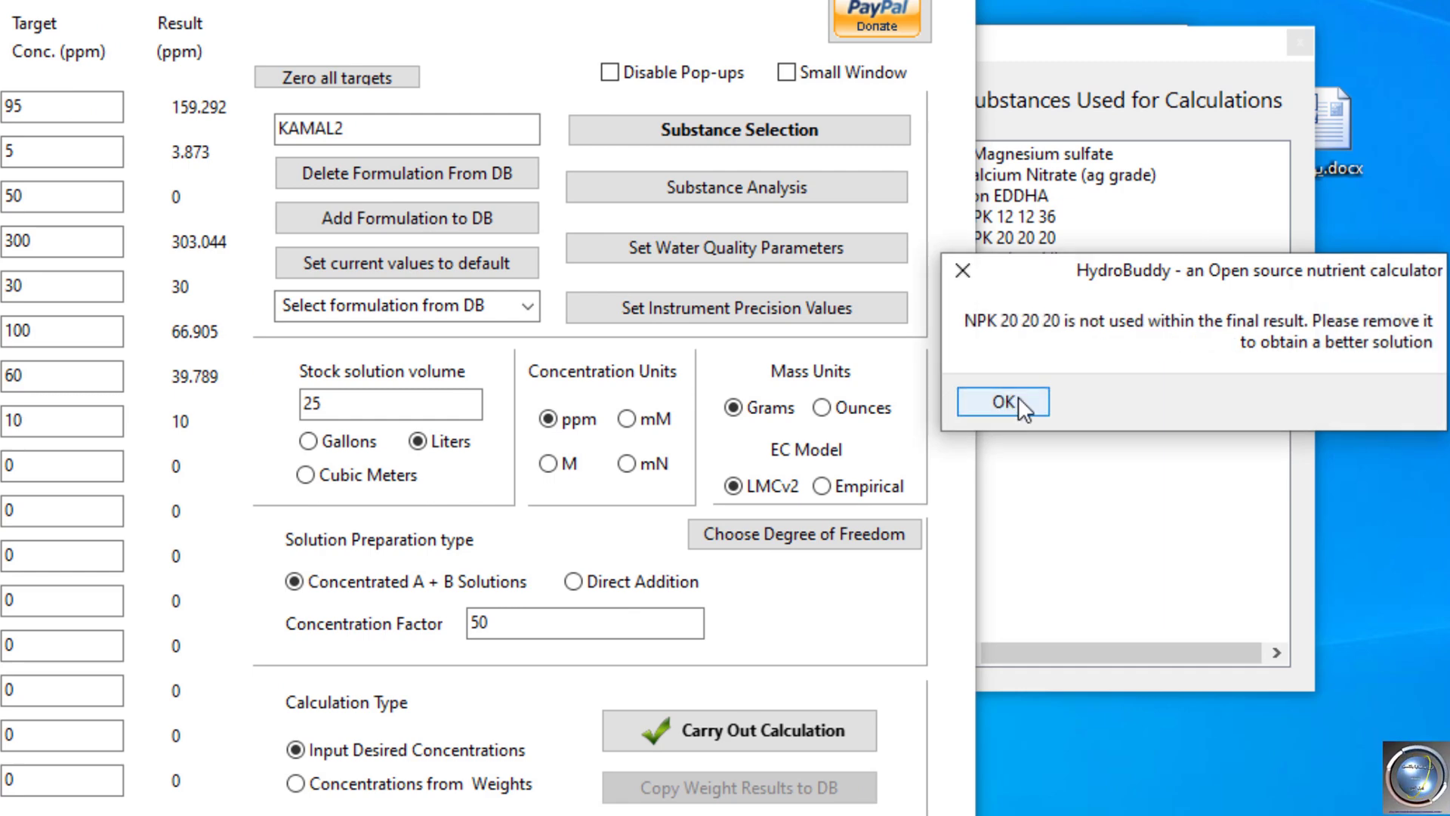
pyautogui.click(1018, 397)
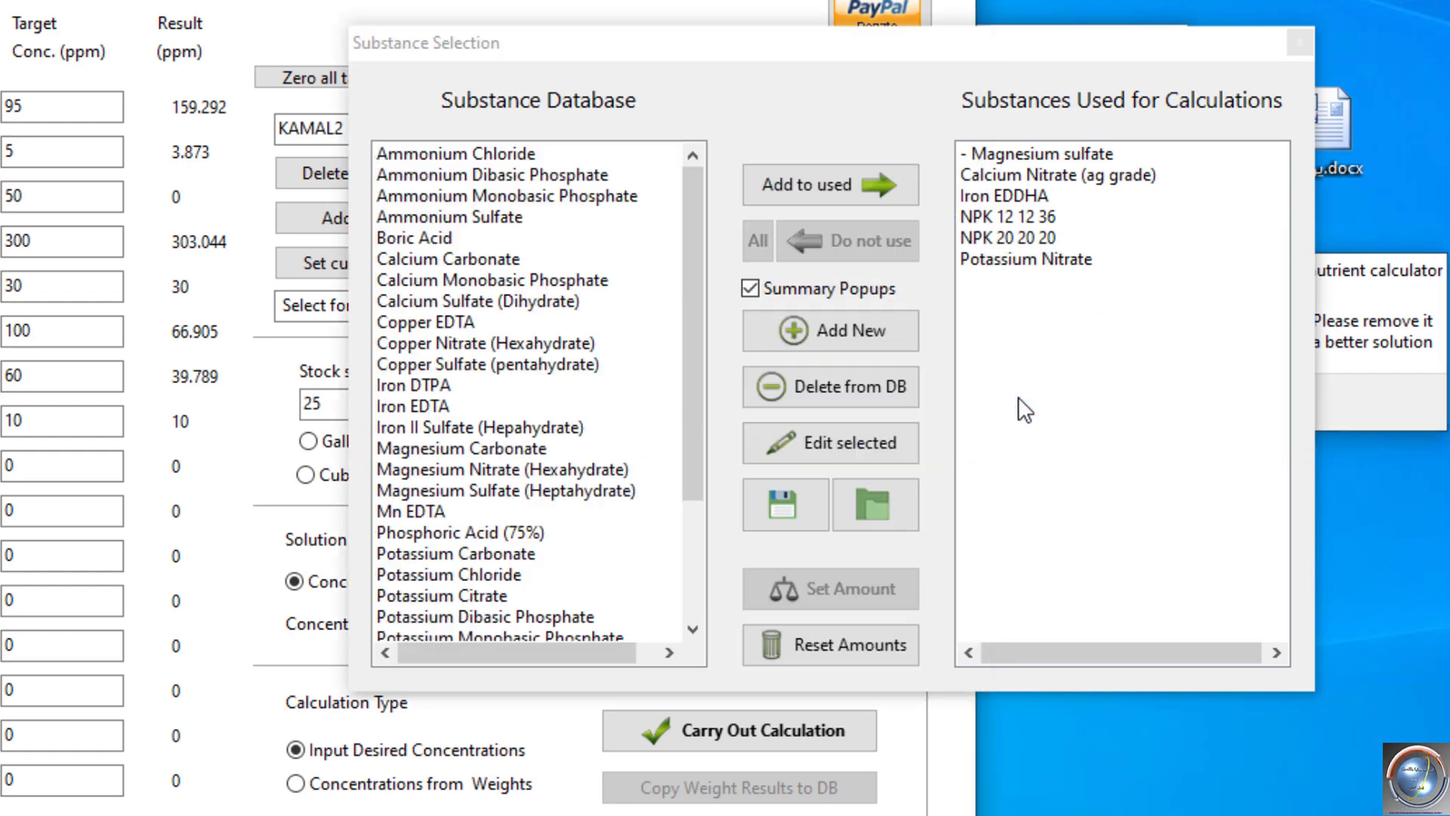
pyautogui.click(1018, 396)
pyautogui.click(1018, 398)
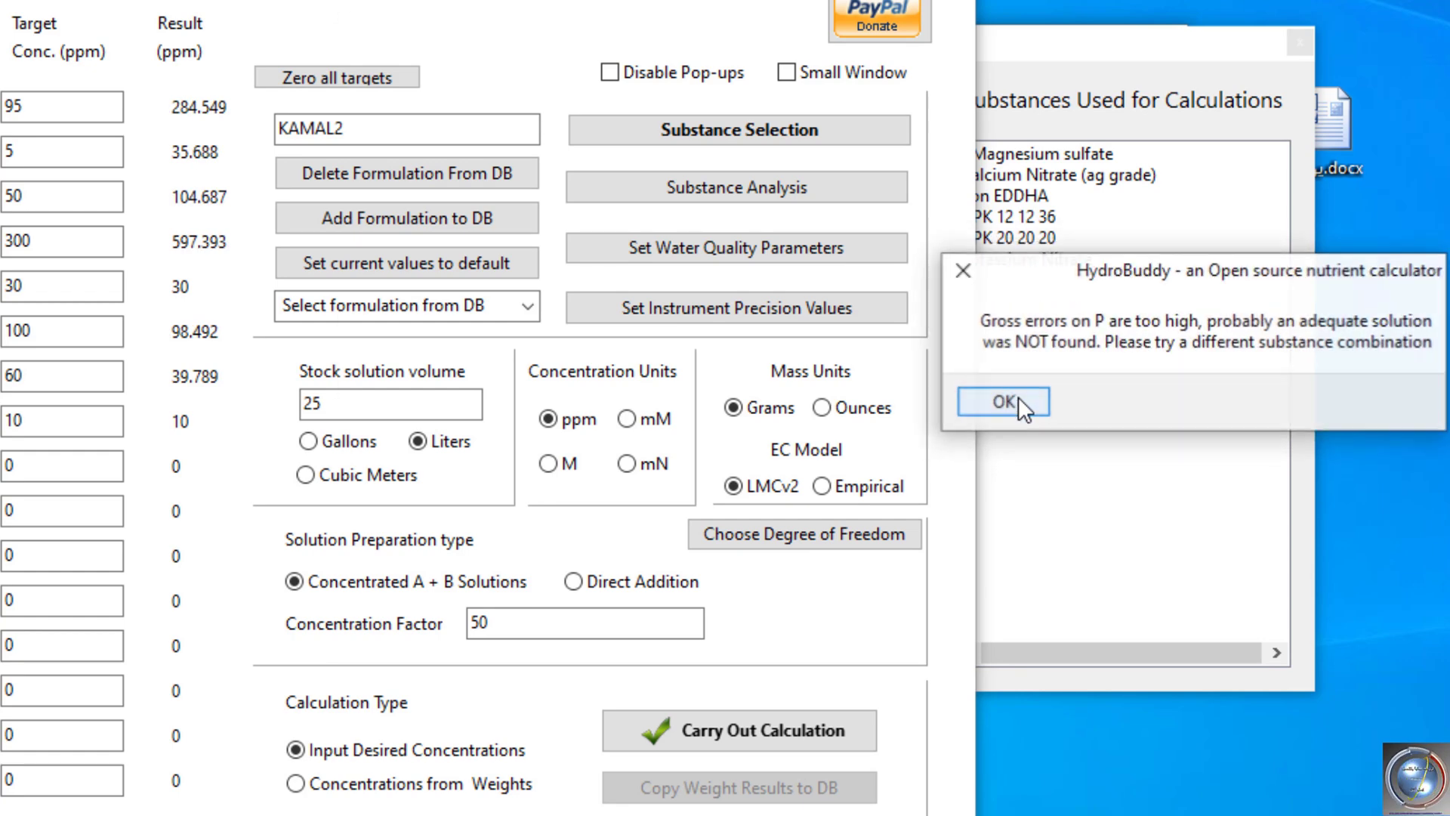
pyautogui.click(1018, 398)
pyautogui.click(1012, 401)
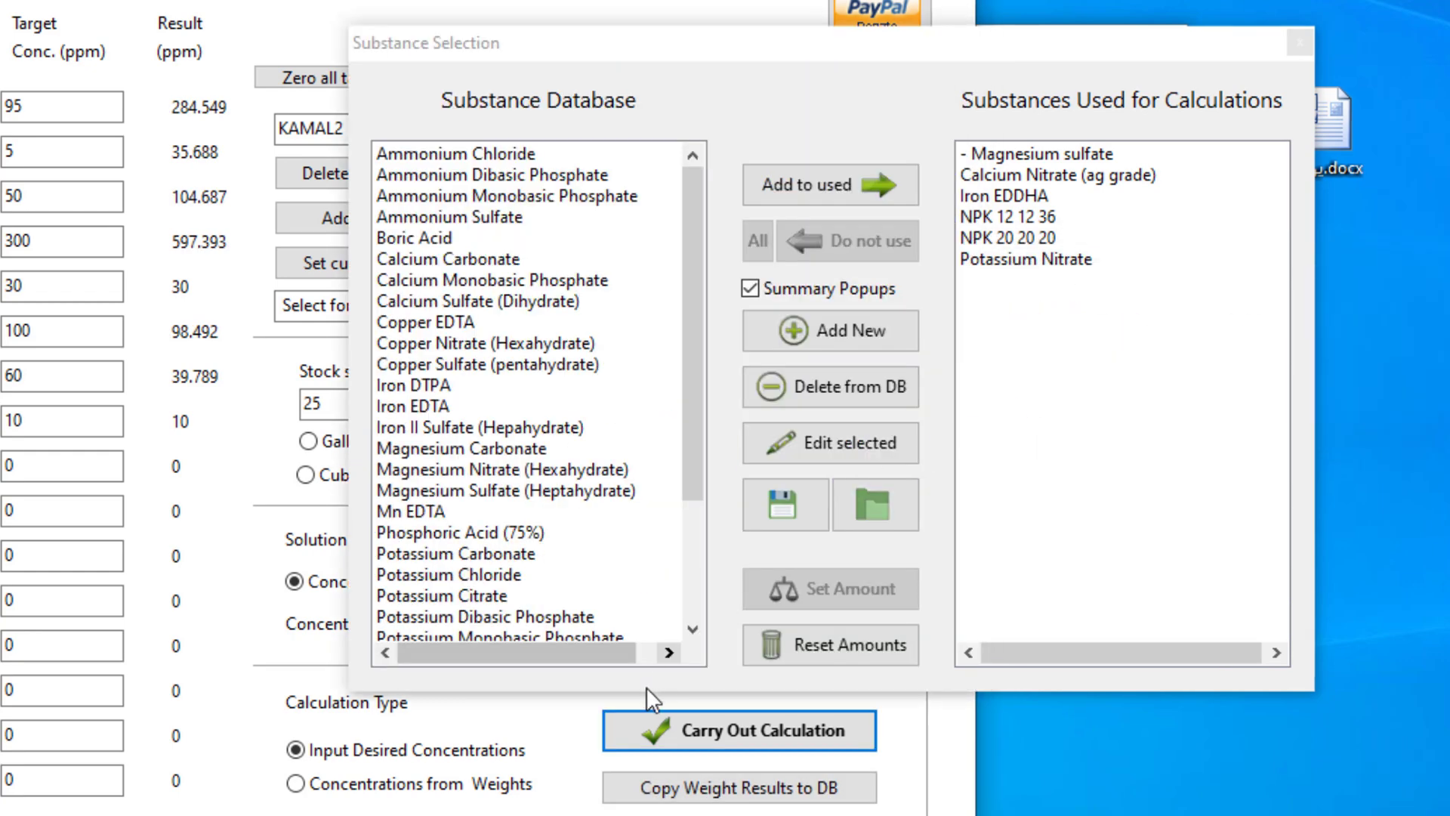
# Repeat the calculation with the same substances to review its messages one by one and dismiss them
pyautogui.click(650, 719)
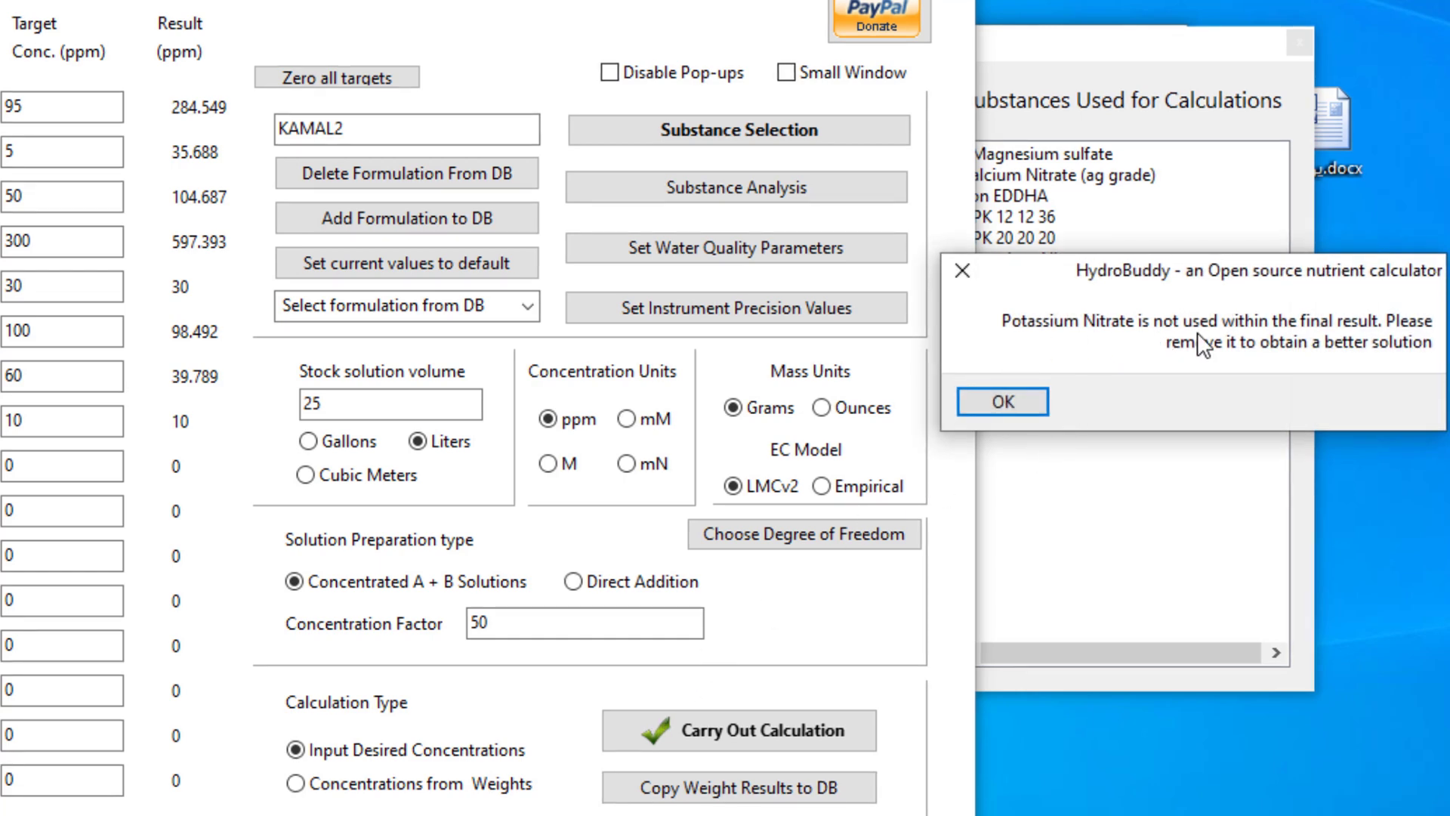
pyautogui.click(983, 400)
pyautogui.click(964, 402)
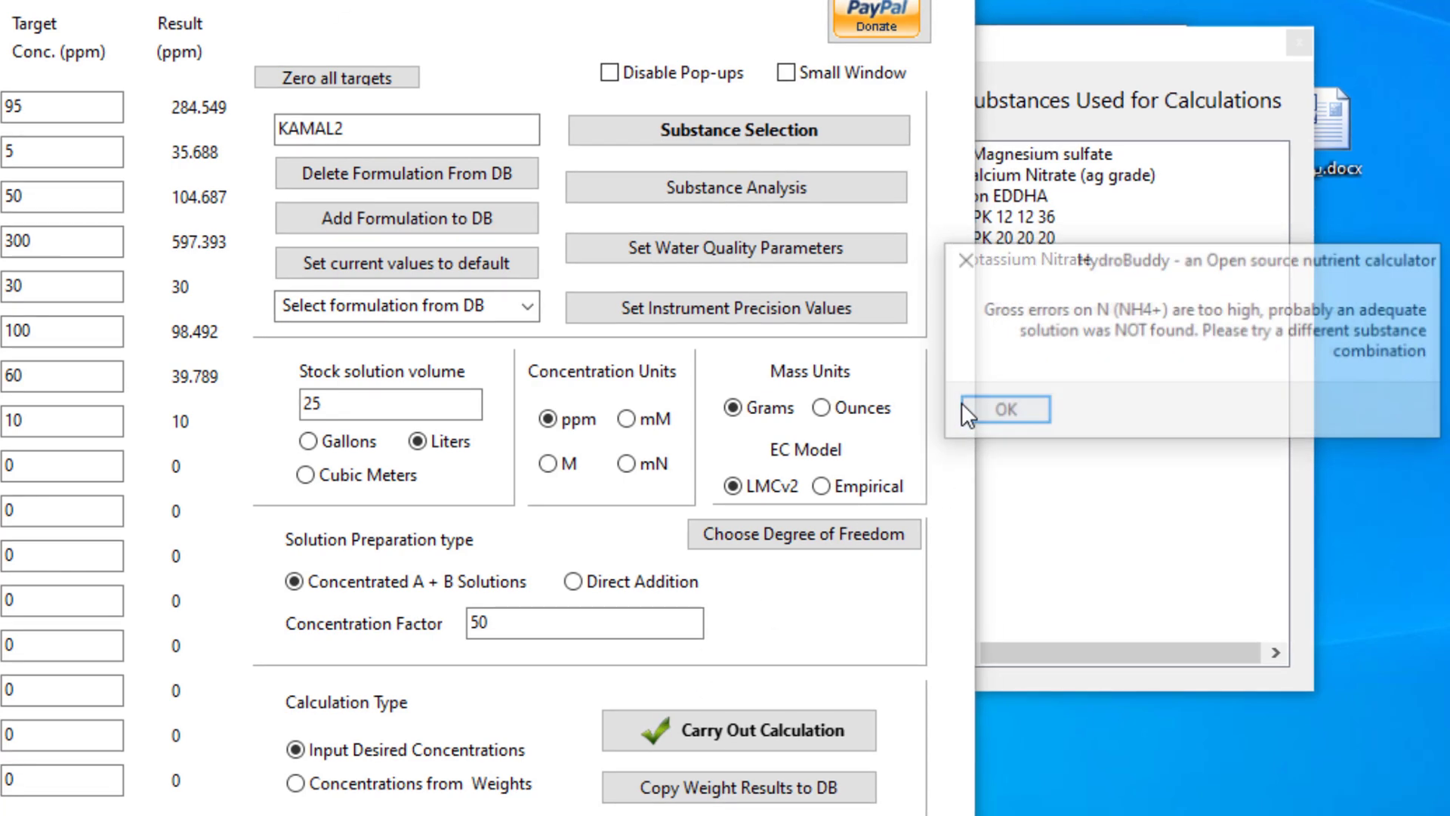
pyautogui.click(963, 401)
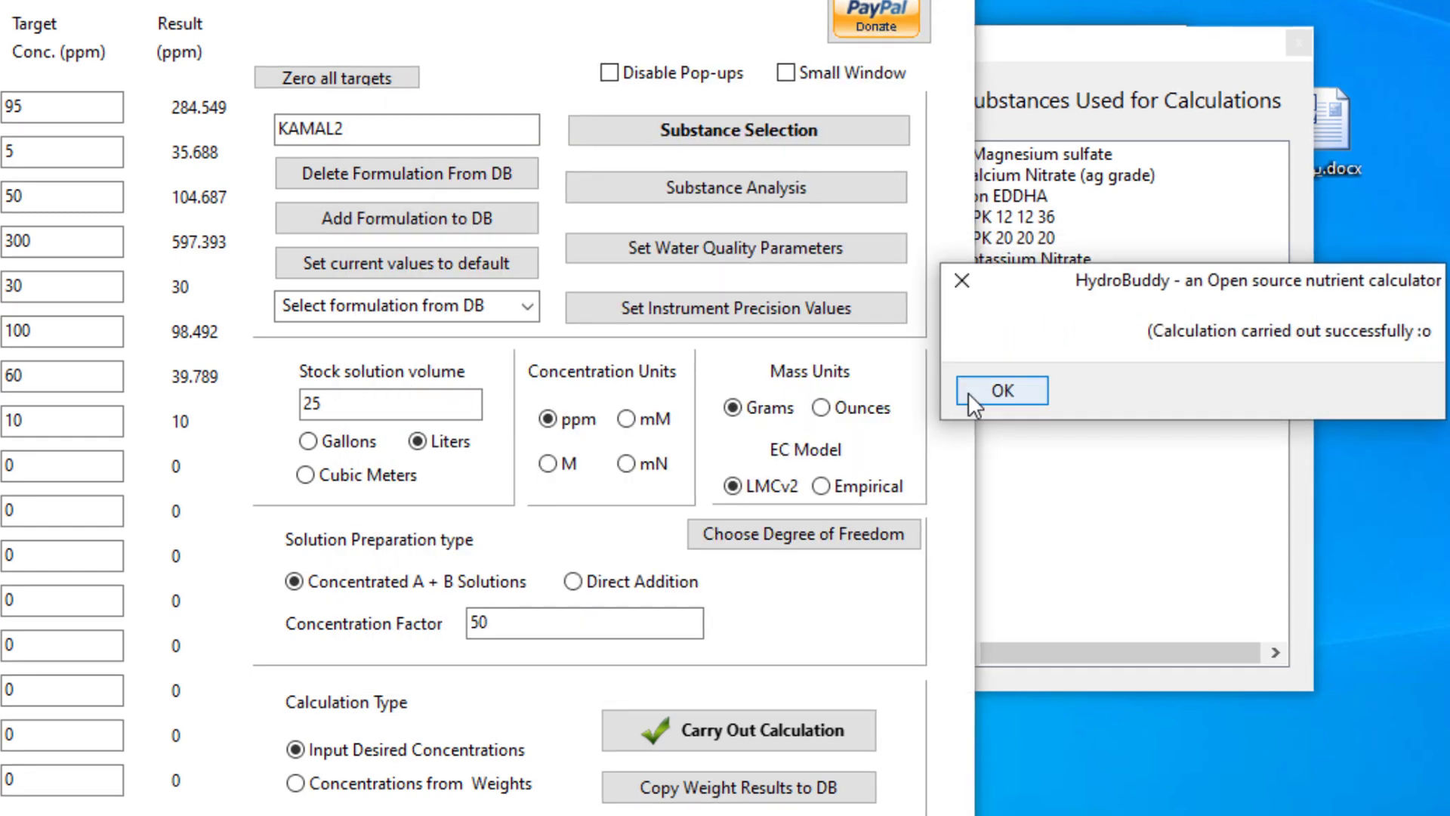
pyautogui.click(970, 392)
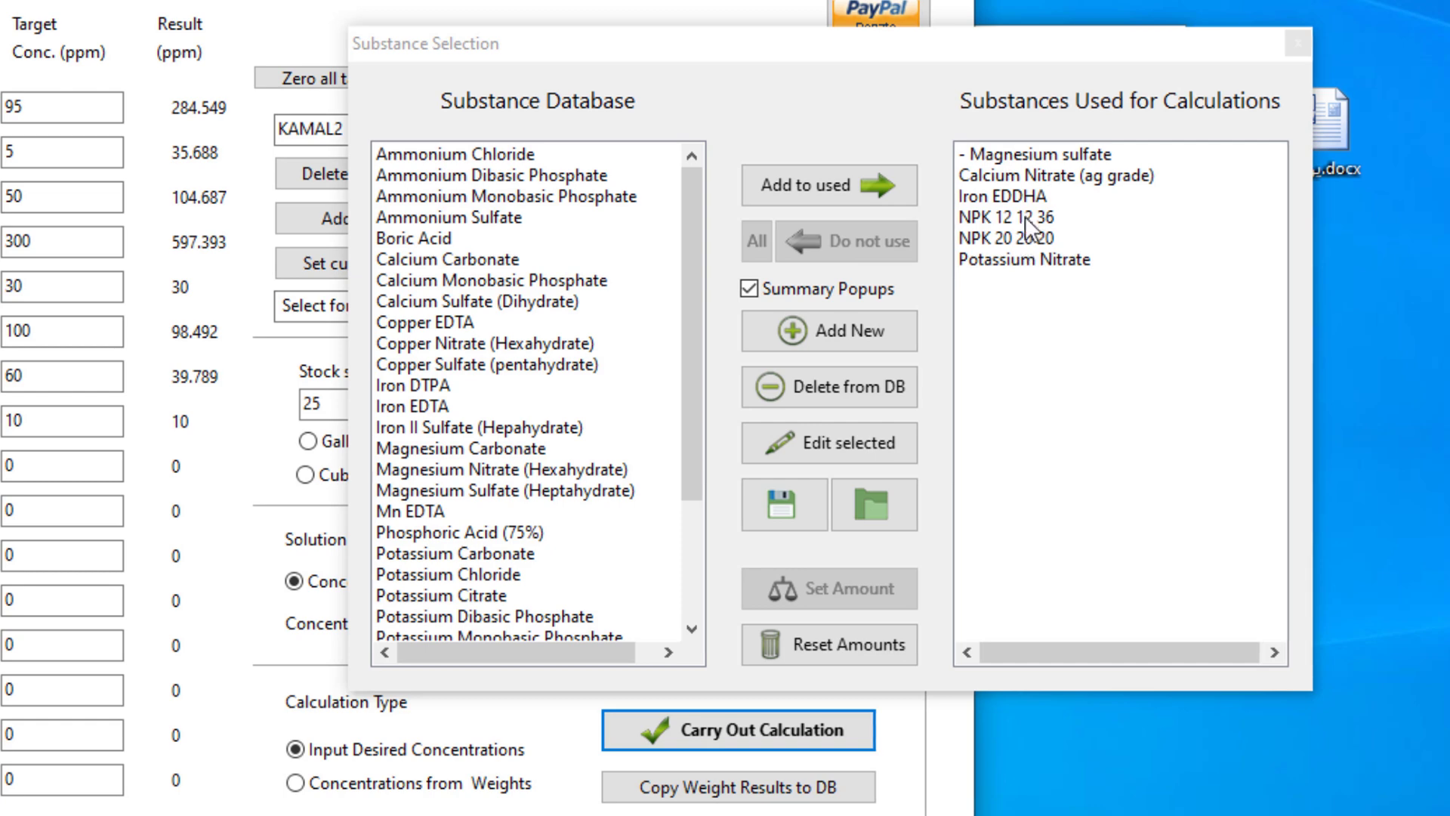
# Remove Potassium Nitrate from the substances used for calculations, carry out the calculation, and dismiss the messages
pyautogui.click(1083, 261)
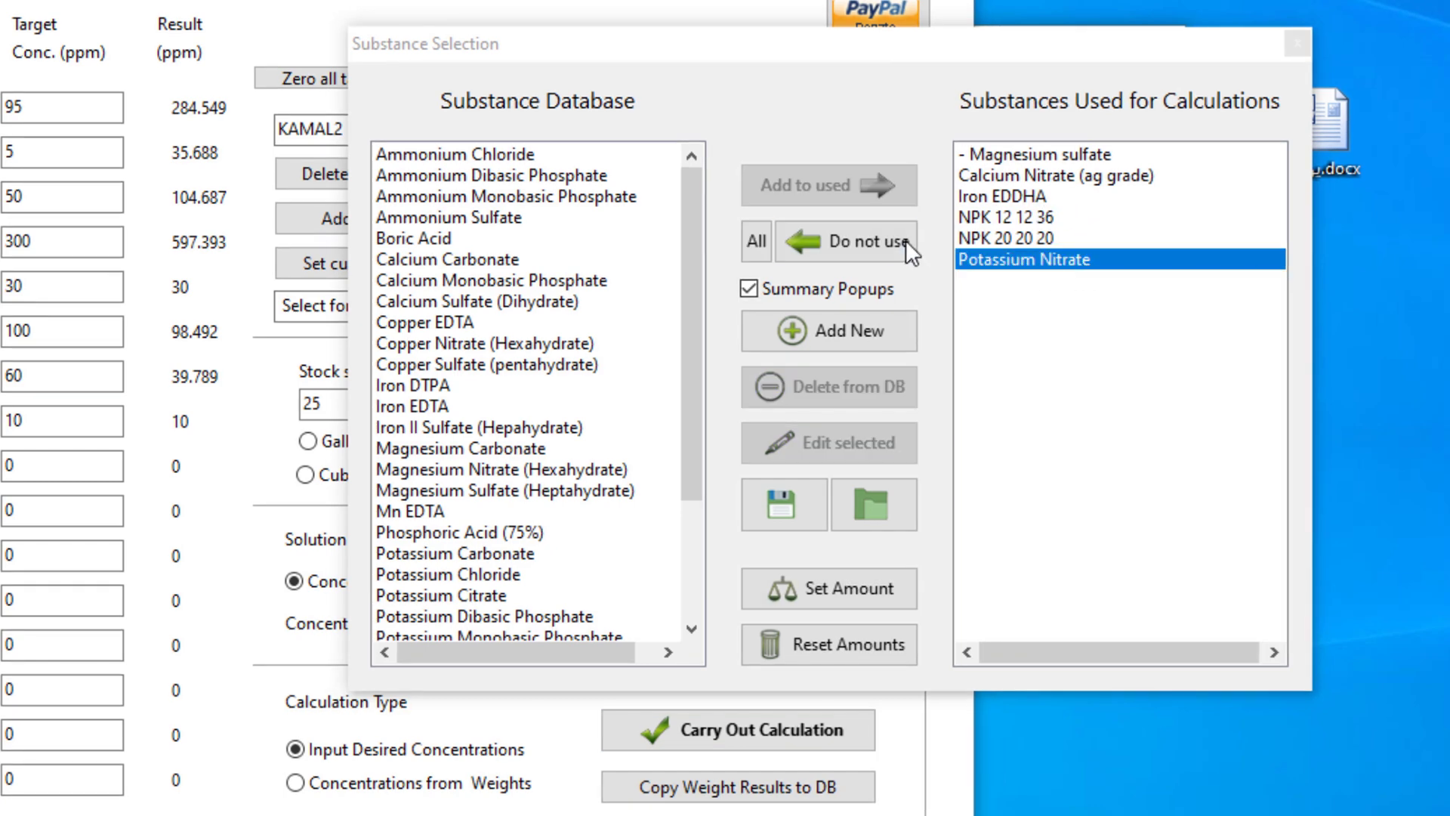
pyautogui.click(861, 238)
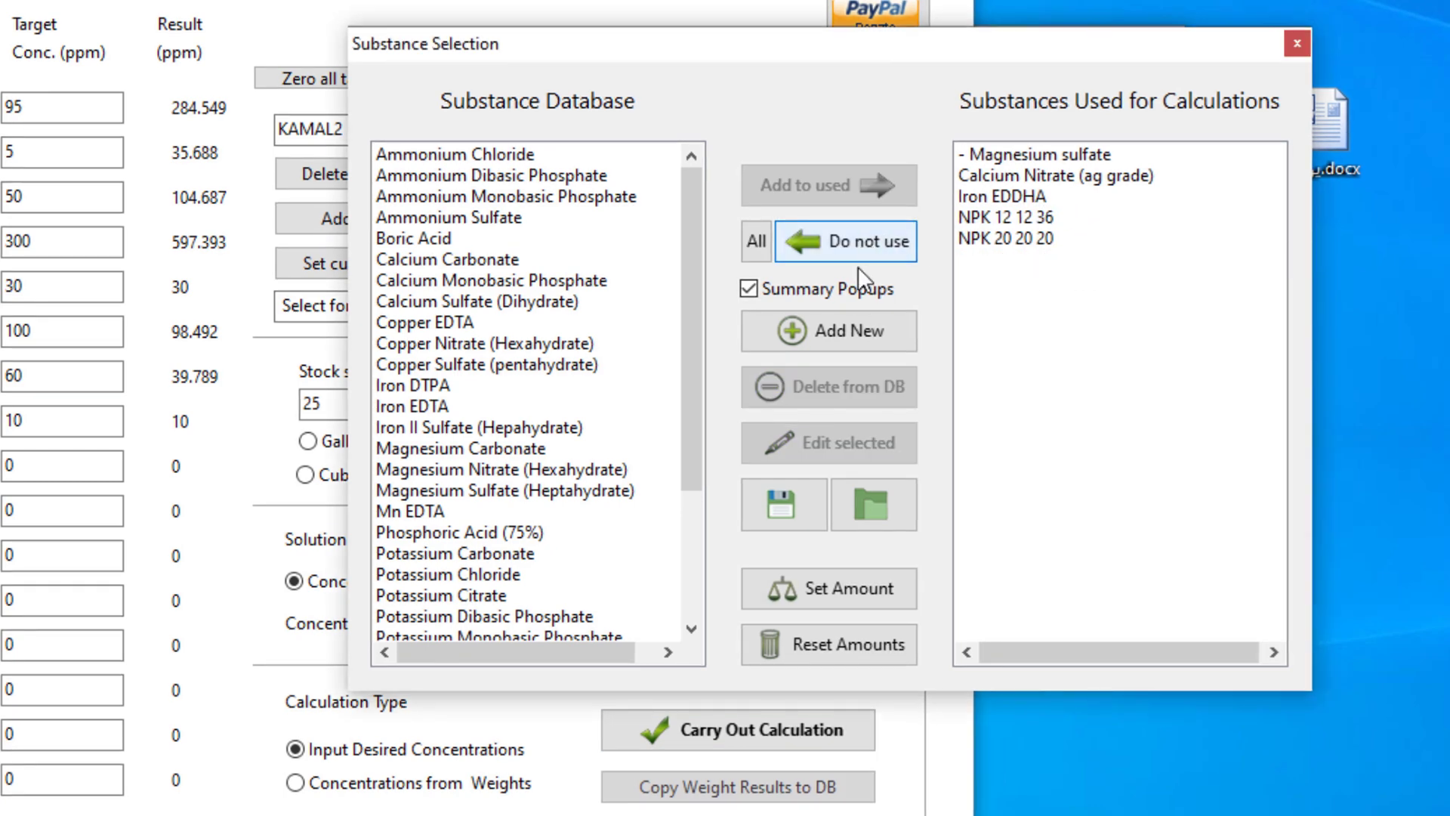
pyautogui.click(710, 718)
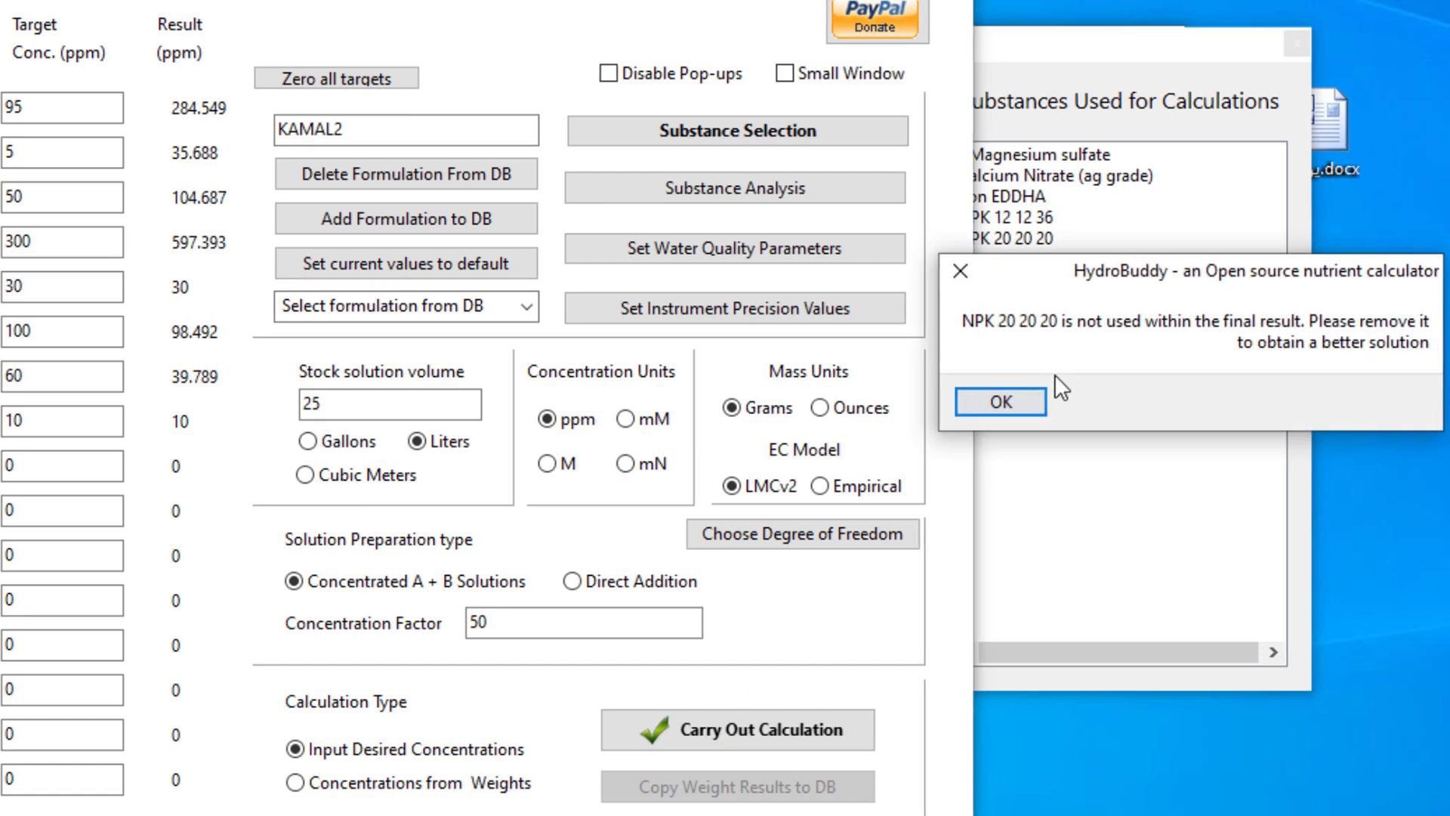
pyautogui.click(1024, 394)
pyautogui.click(1009, 404)
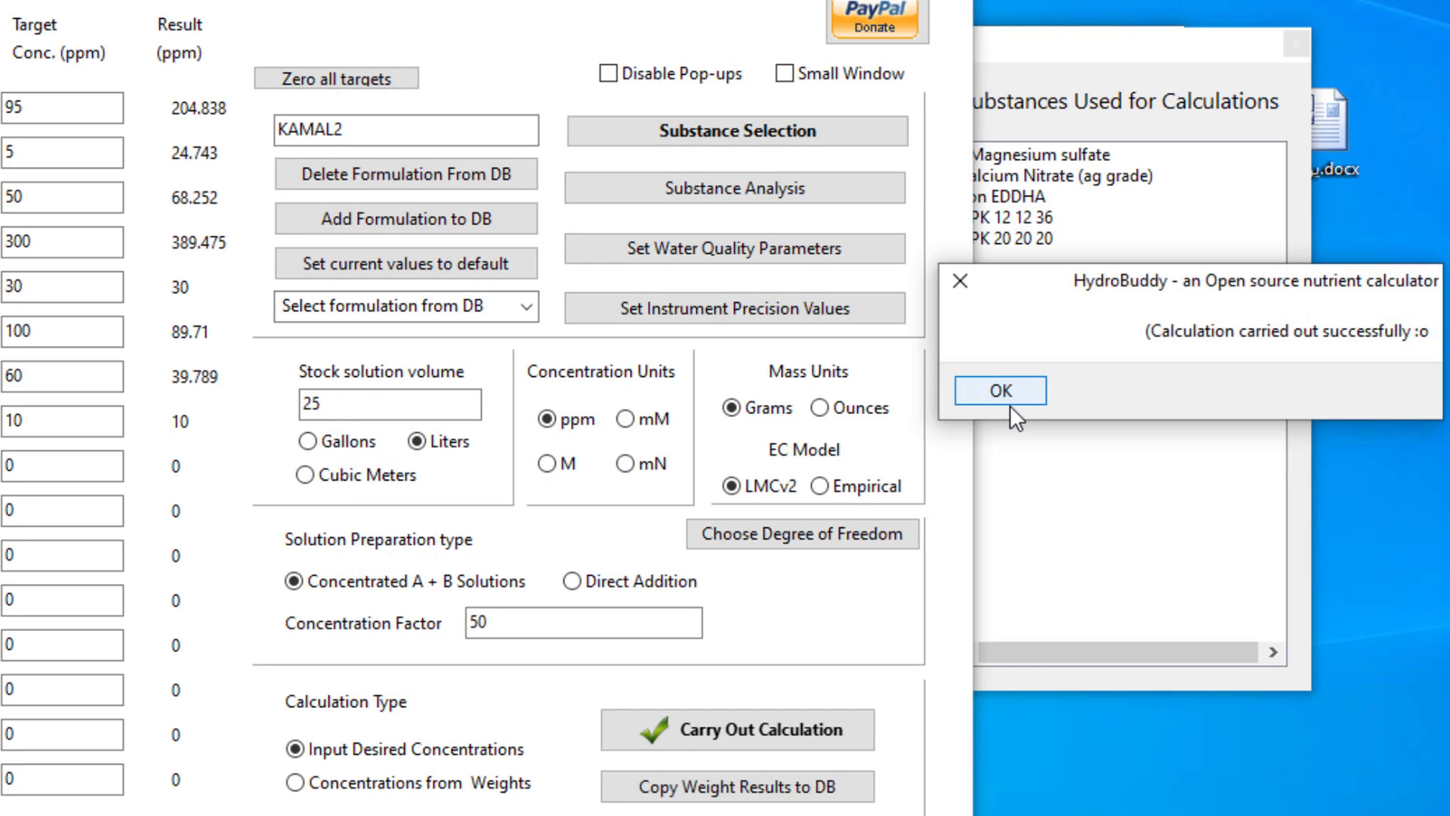
pyautogui.click(1009, 405)
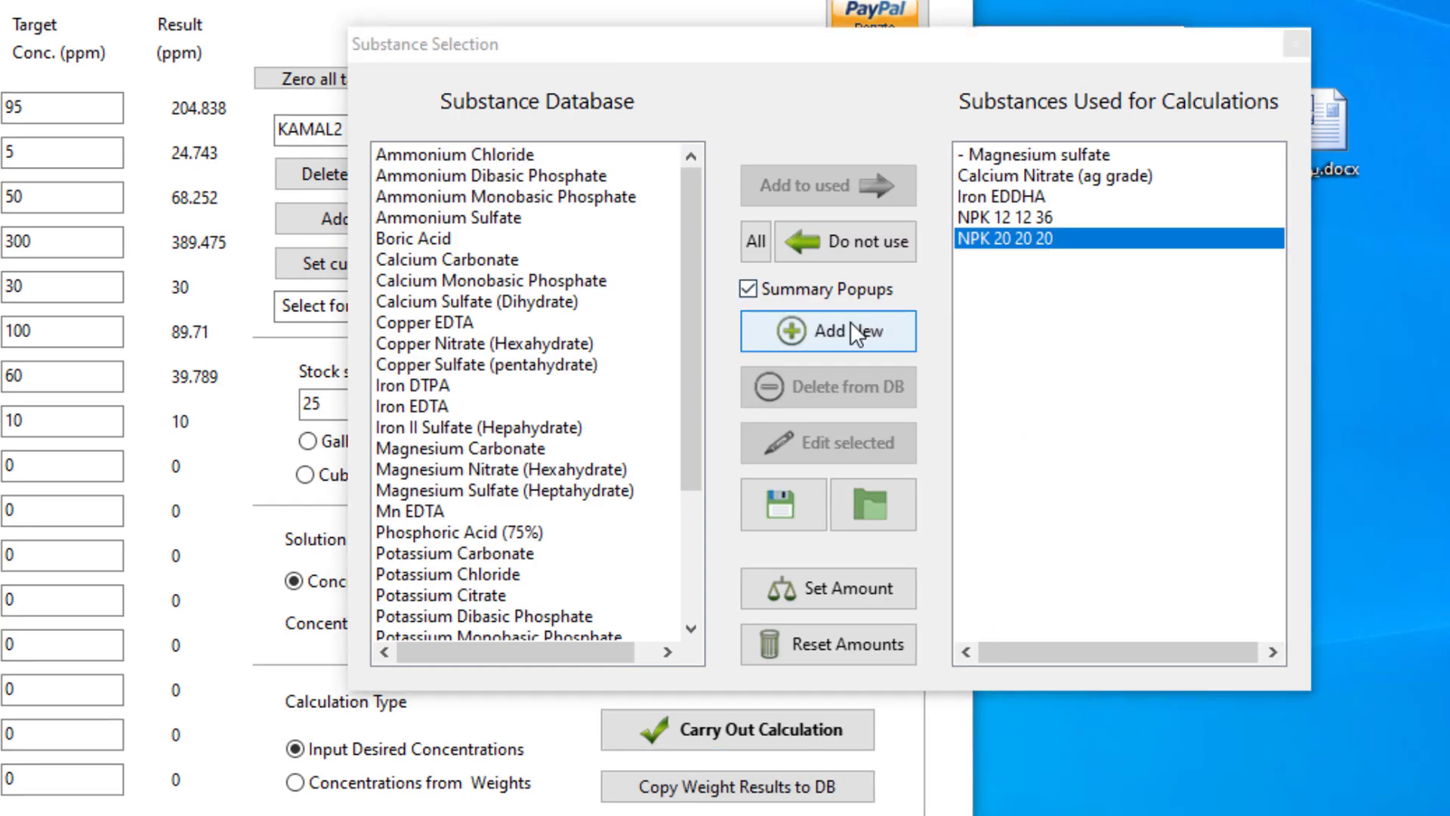
# Remove NPK 20 20 20 from the substances used for calculations, recalculate, and dismiss the messages
pyautogui.click(859, 247)
pyautogui.click(860, 246)
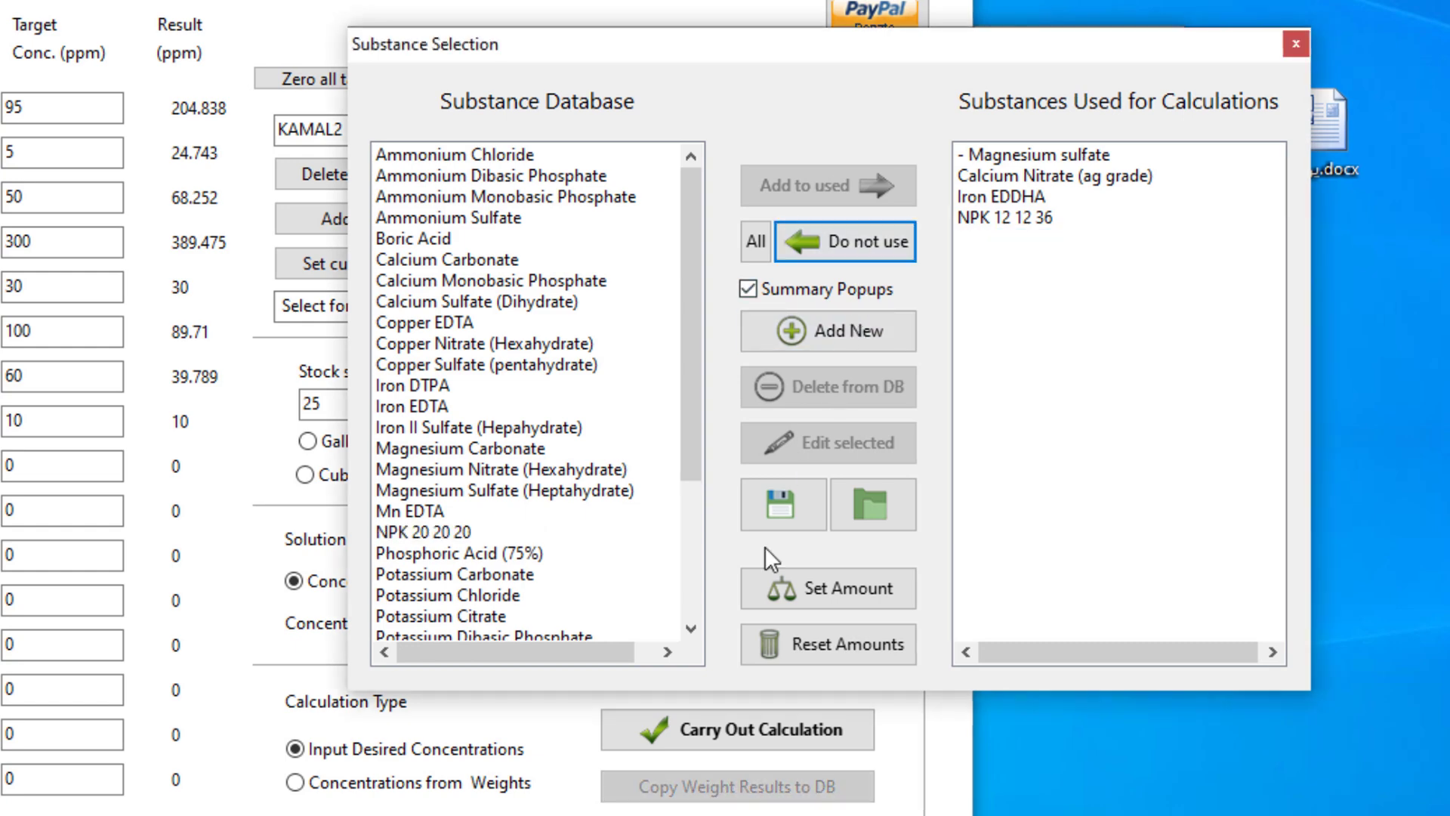
pyautogui.click(776, 727)
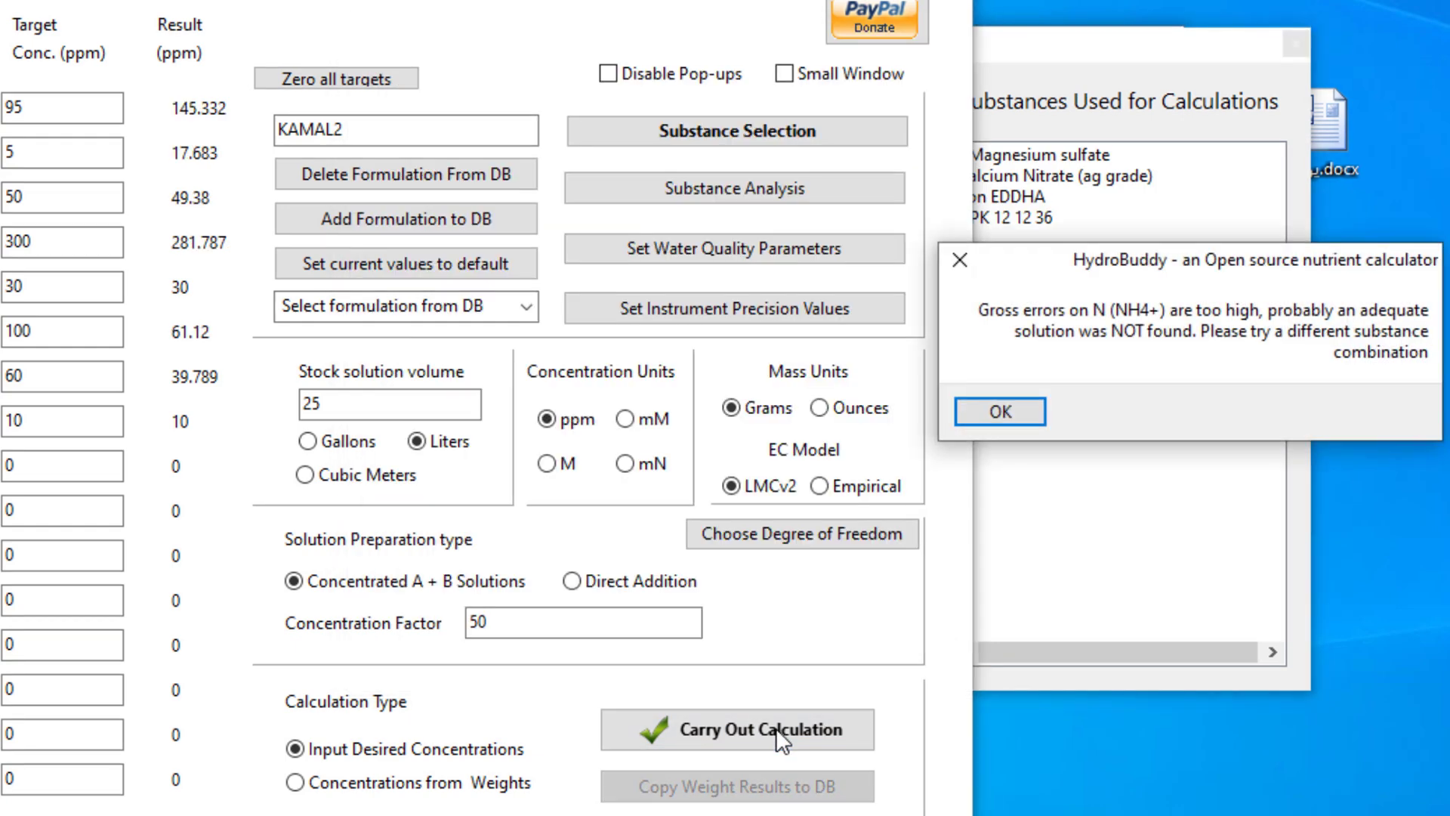
pyautogui.click(1032, 419)
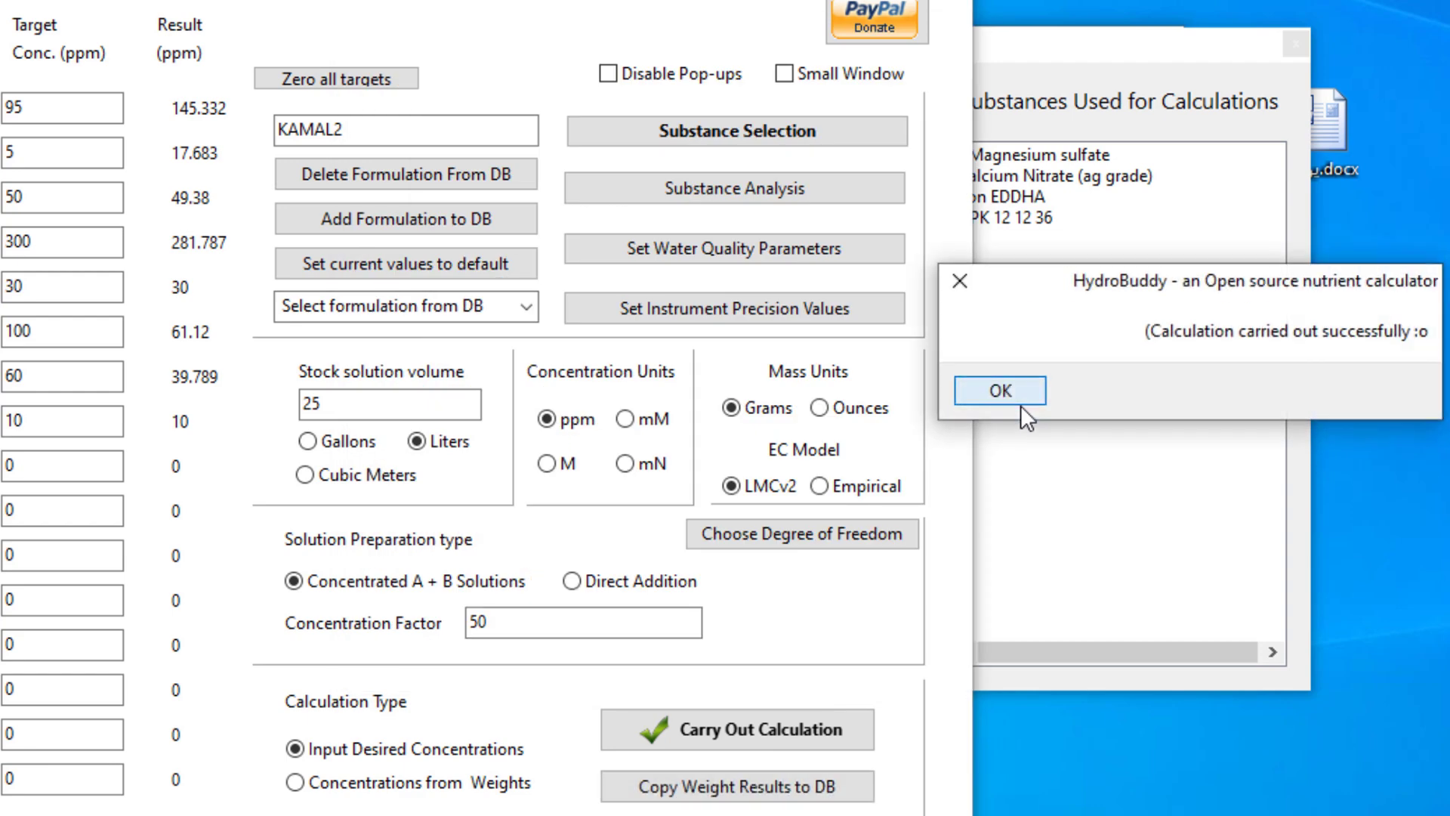
pyautogui.click(1021, 404)
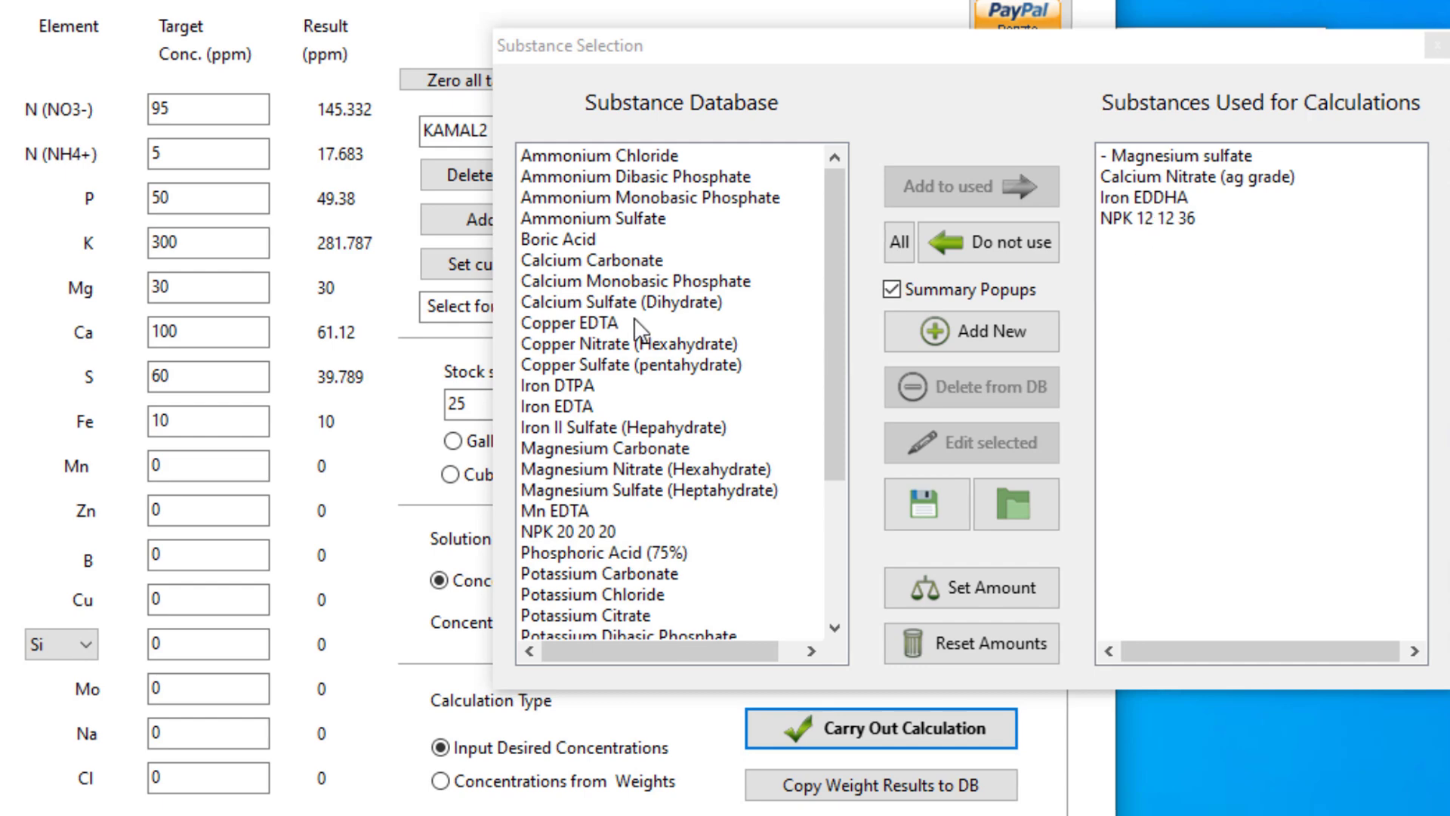
# Add Potassium Sulfate from the database to the substances used, carry out the calculation, and dismiss the messages
pyautogui.click(169, 390)
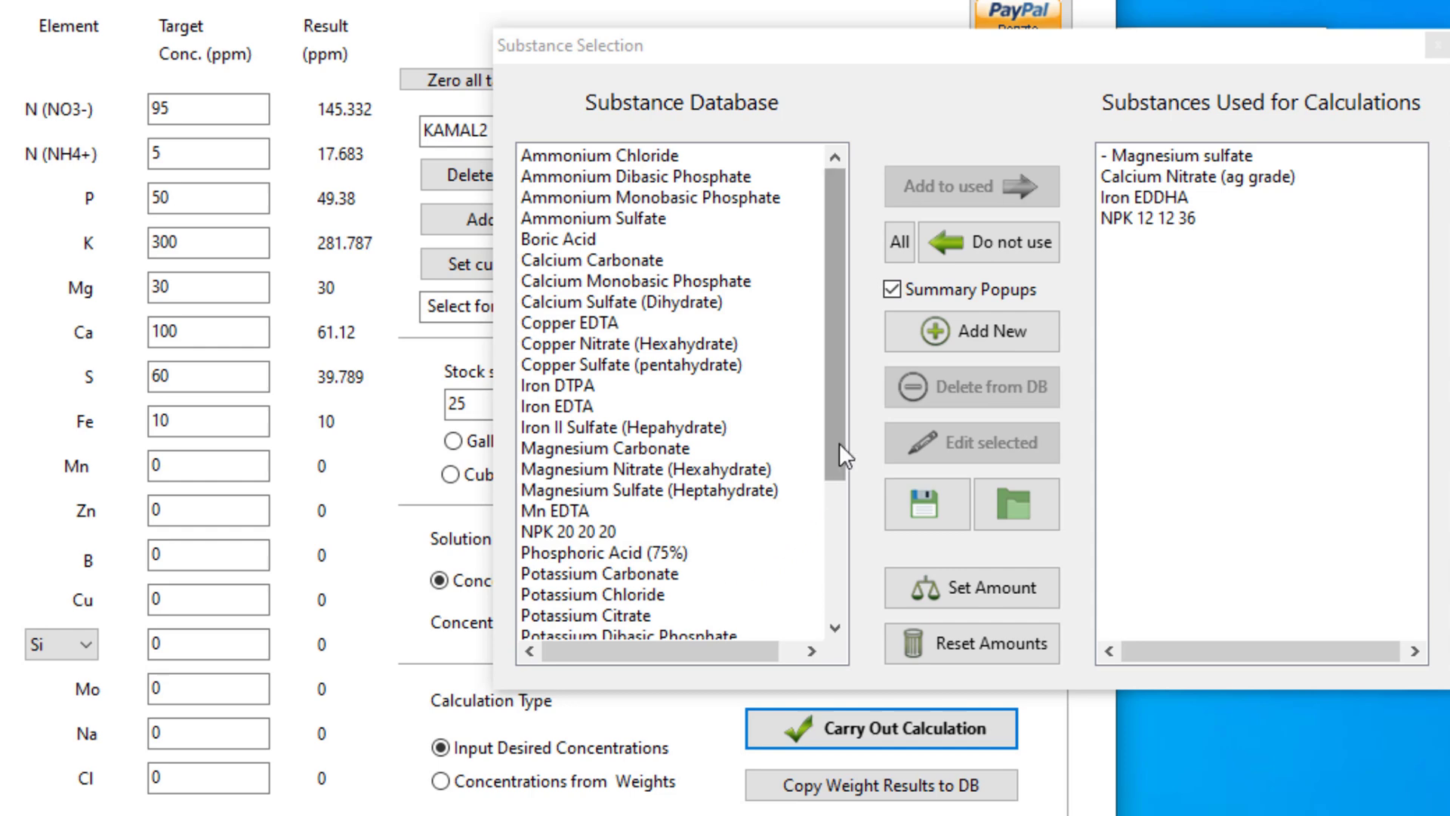
pyautogui.moveTo(839, 442); pyautogui.dragTo(826, 490)
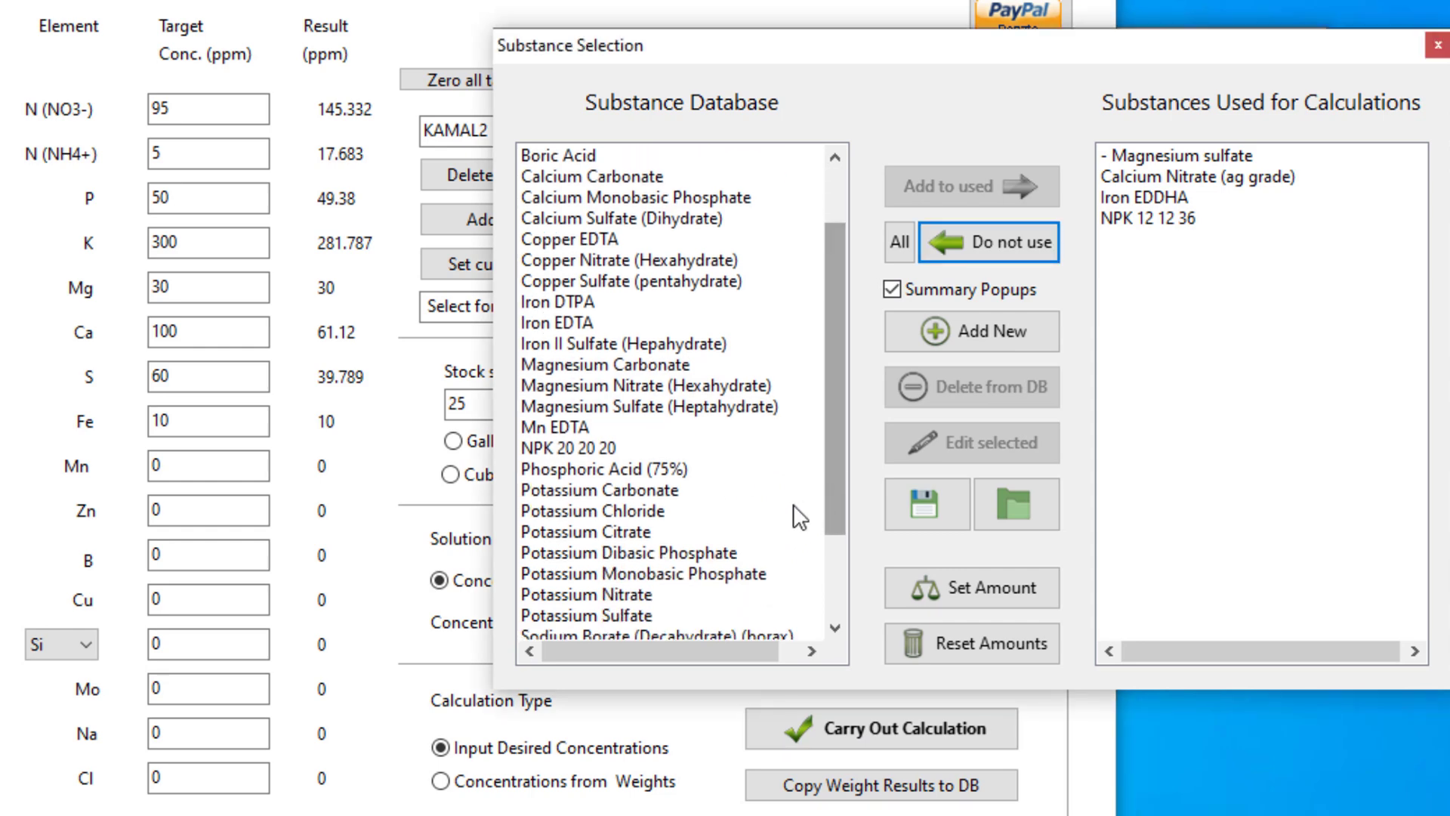
pyautogui.scroll(-1, 650, 578)
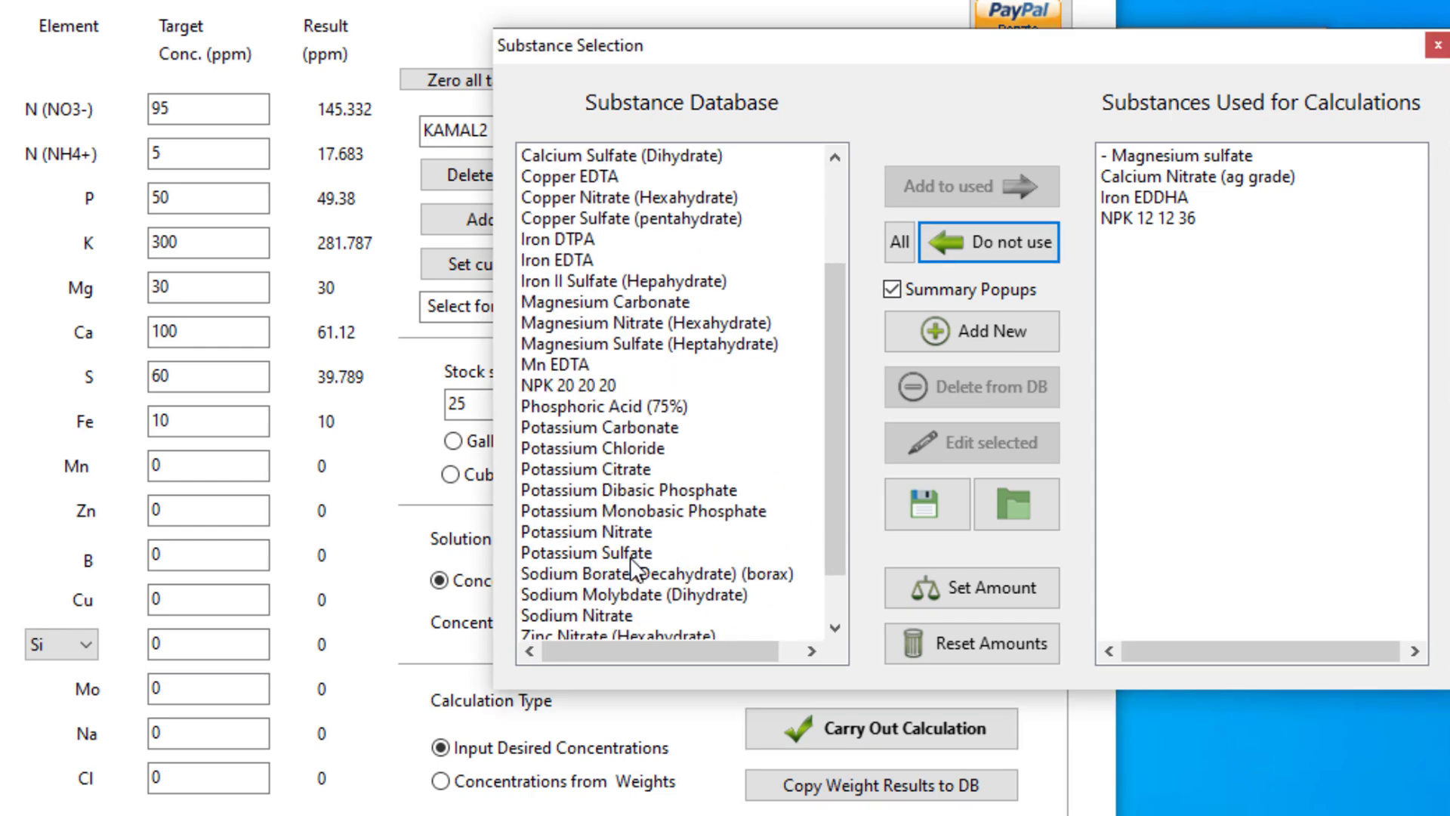
pyautogui.click(631, 558)
pyautogui.click(955, 185)
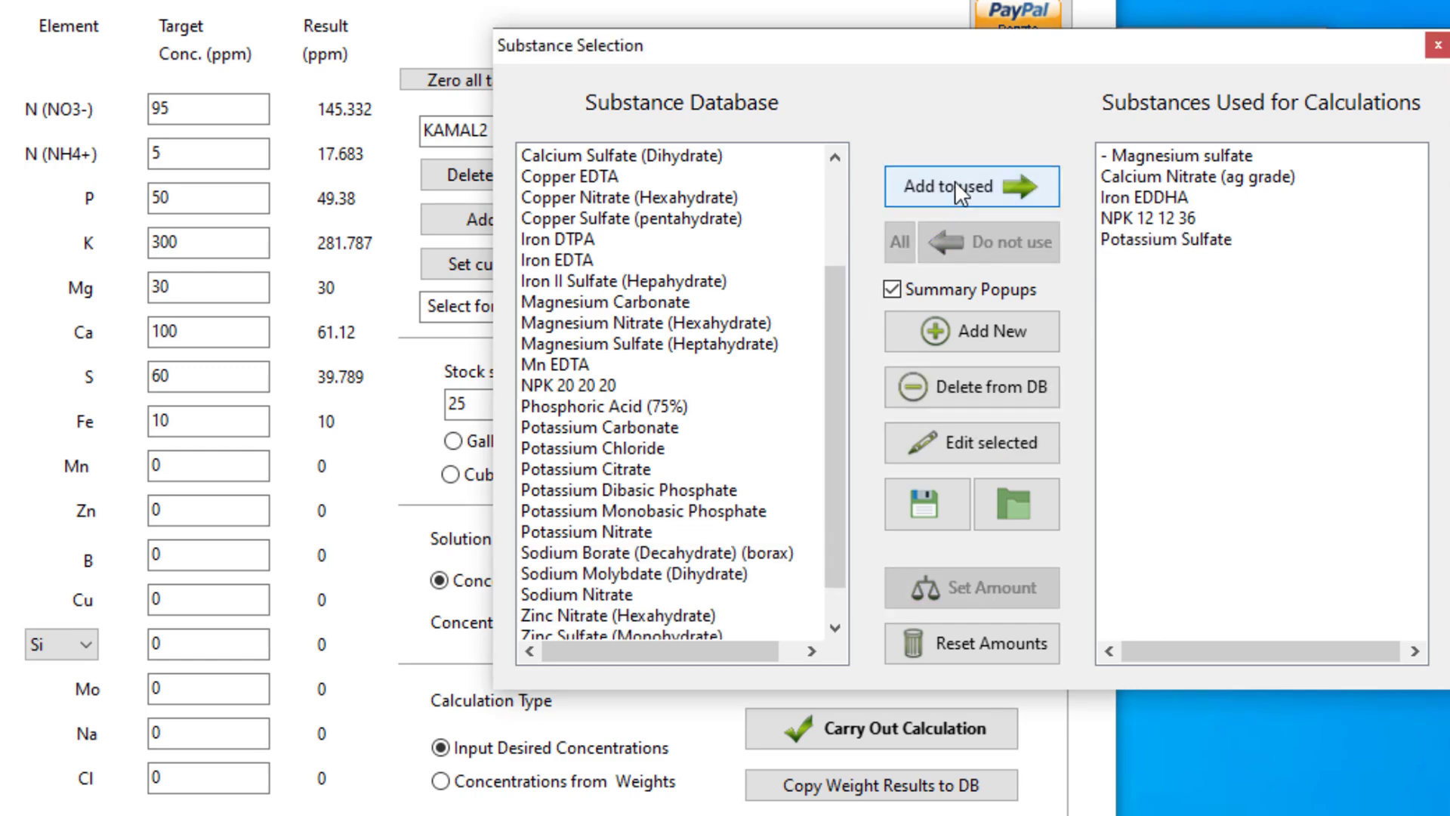
pyautogui.click(755, 727)
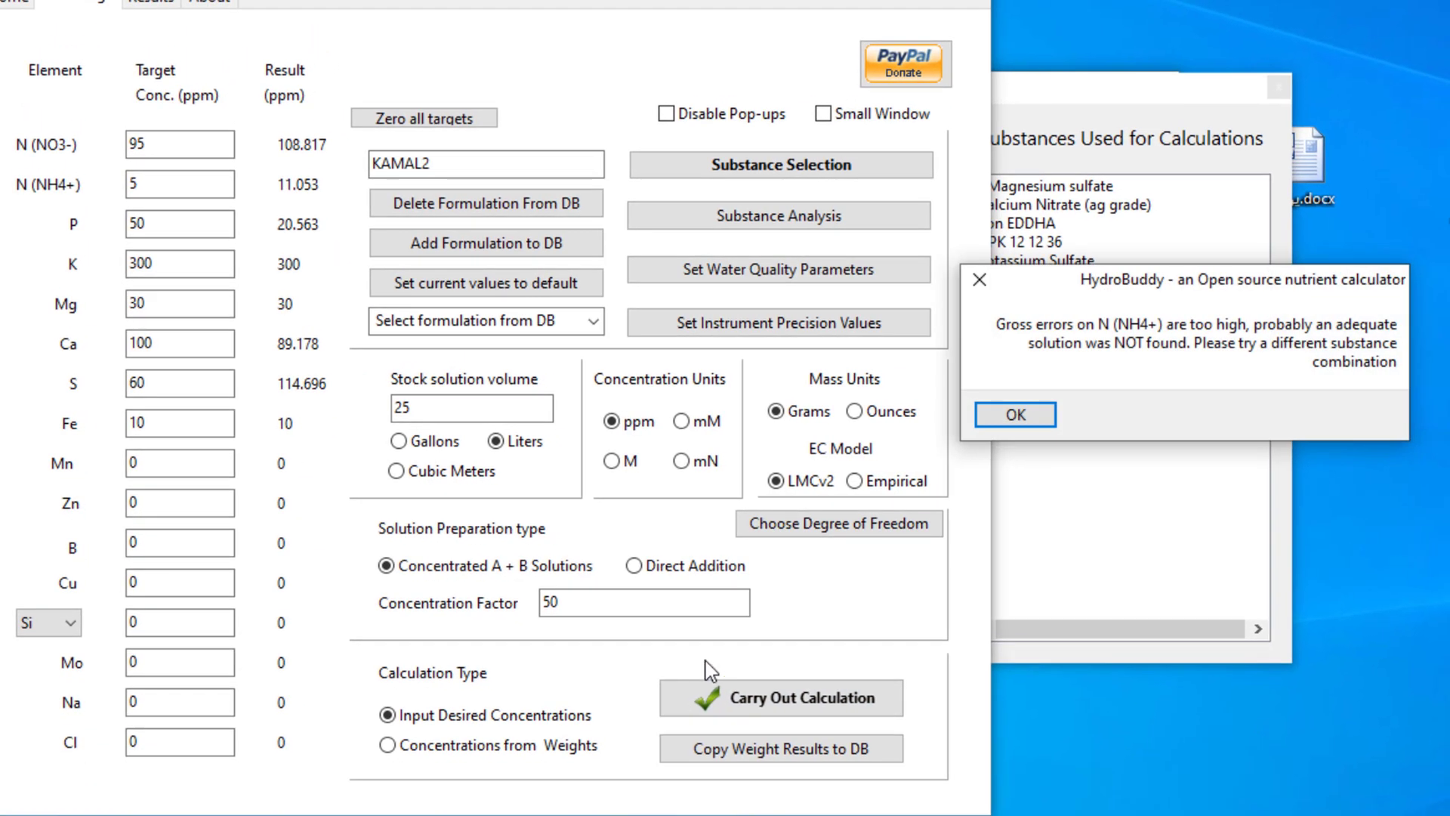
pyautogui.click(1030, 415)
pyautogui.click(1030, 400)
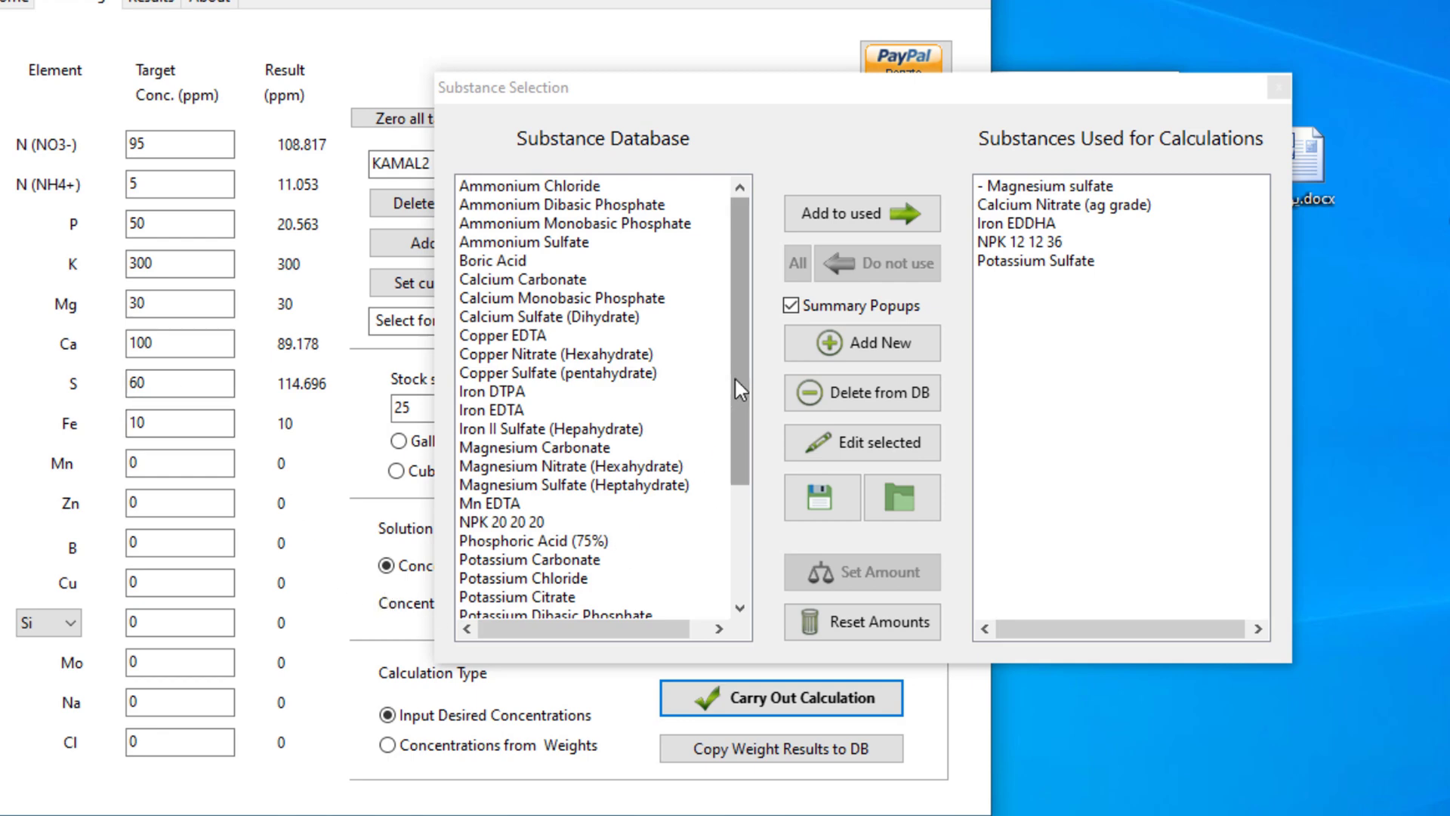
# Add Potassium Nitrate and NPK 20 20 20 from the database to the substances used for calculations
pyautogui.moveTo(734, 377); pyautogui.dragTo(734, 451)
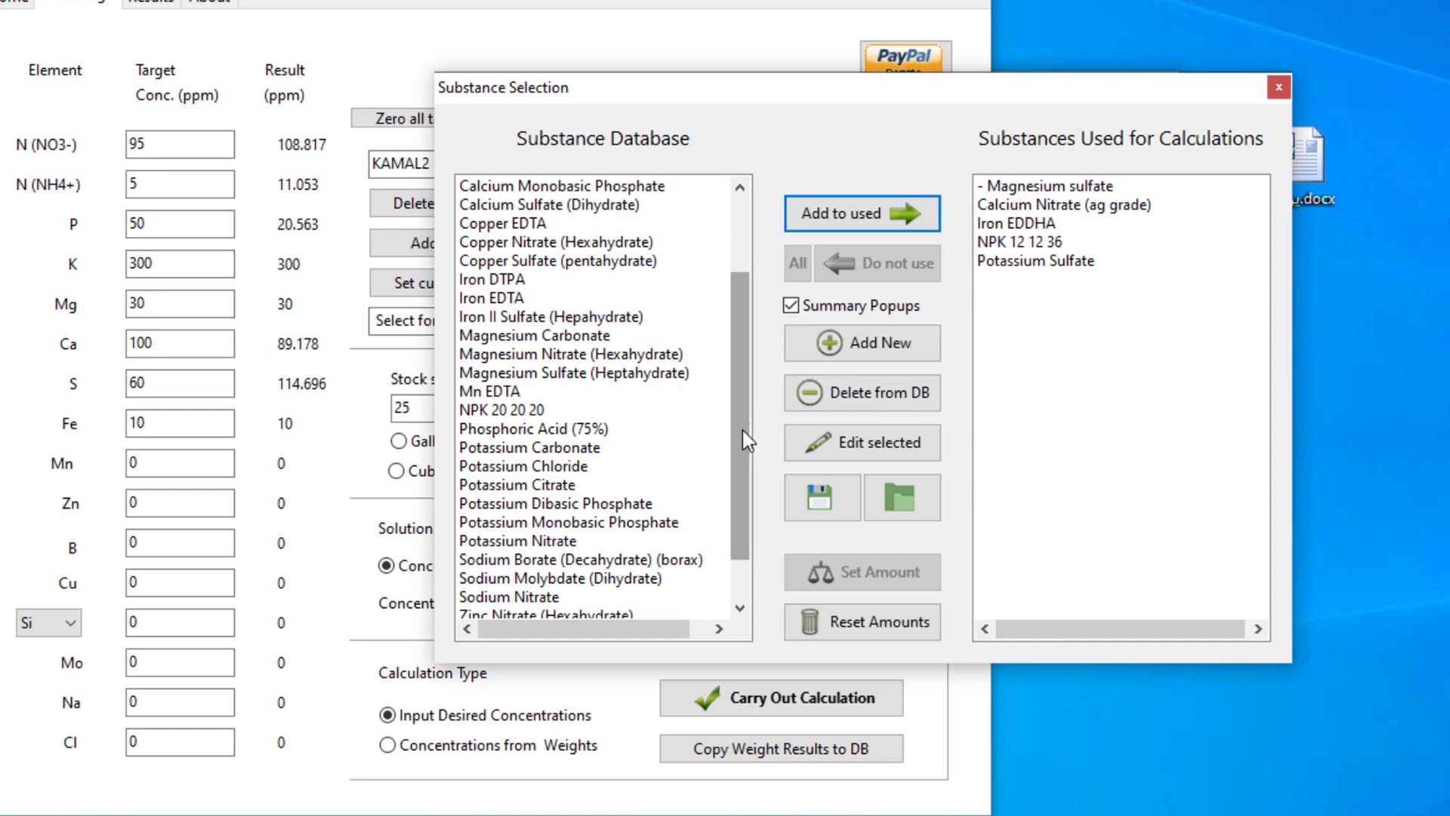
pyautogui.moveTo(742, 429); pyautogui.dragTo(739, 467)
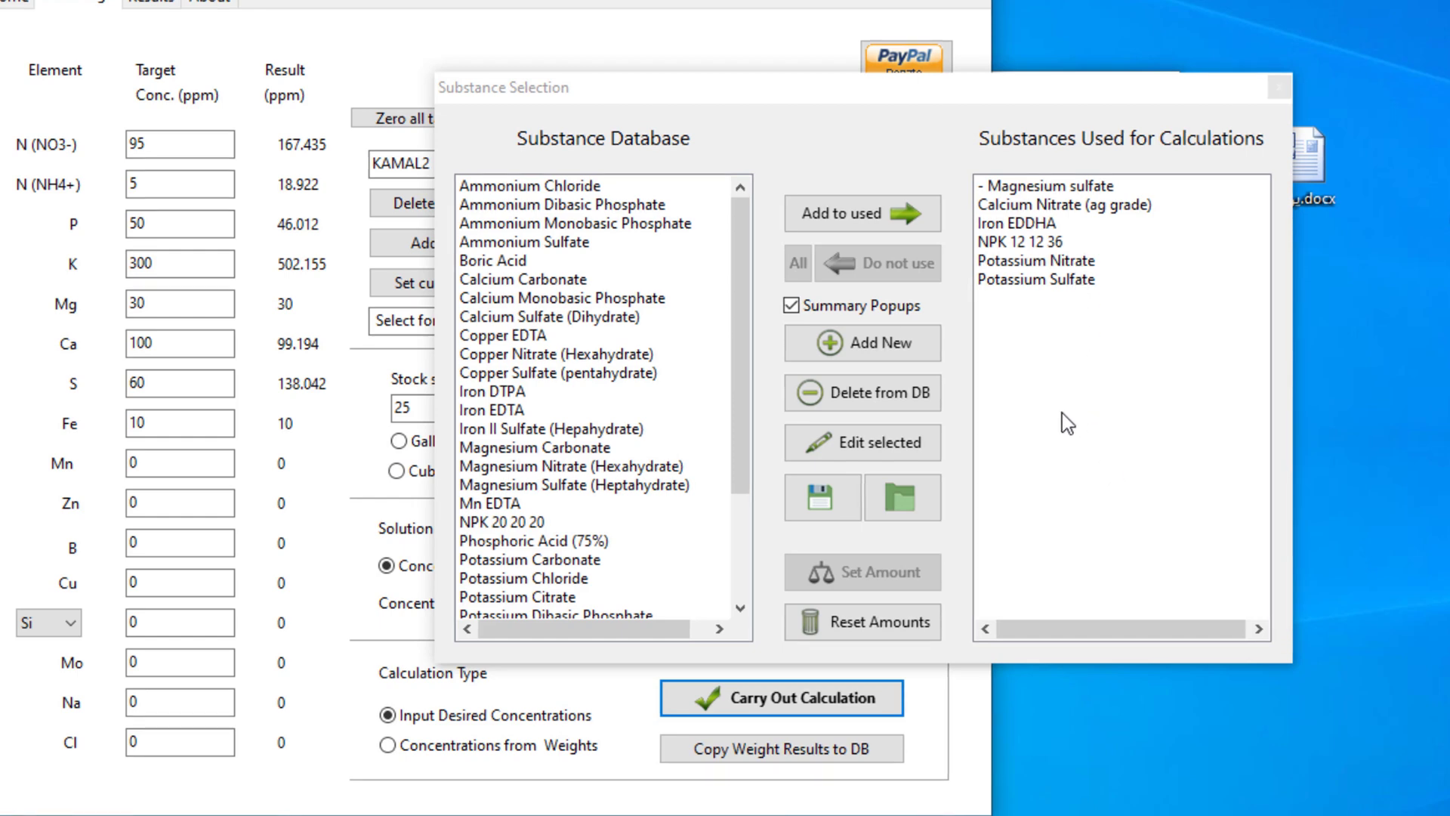
pyautogui.click(534, 523)
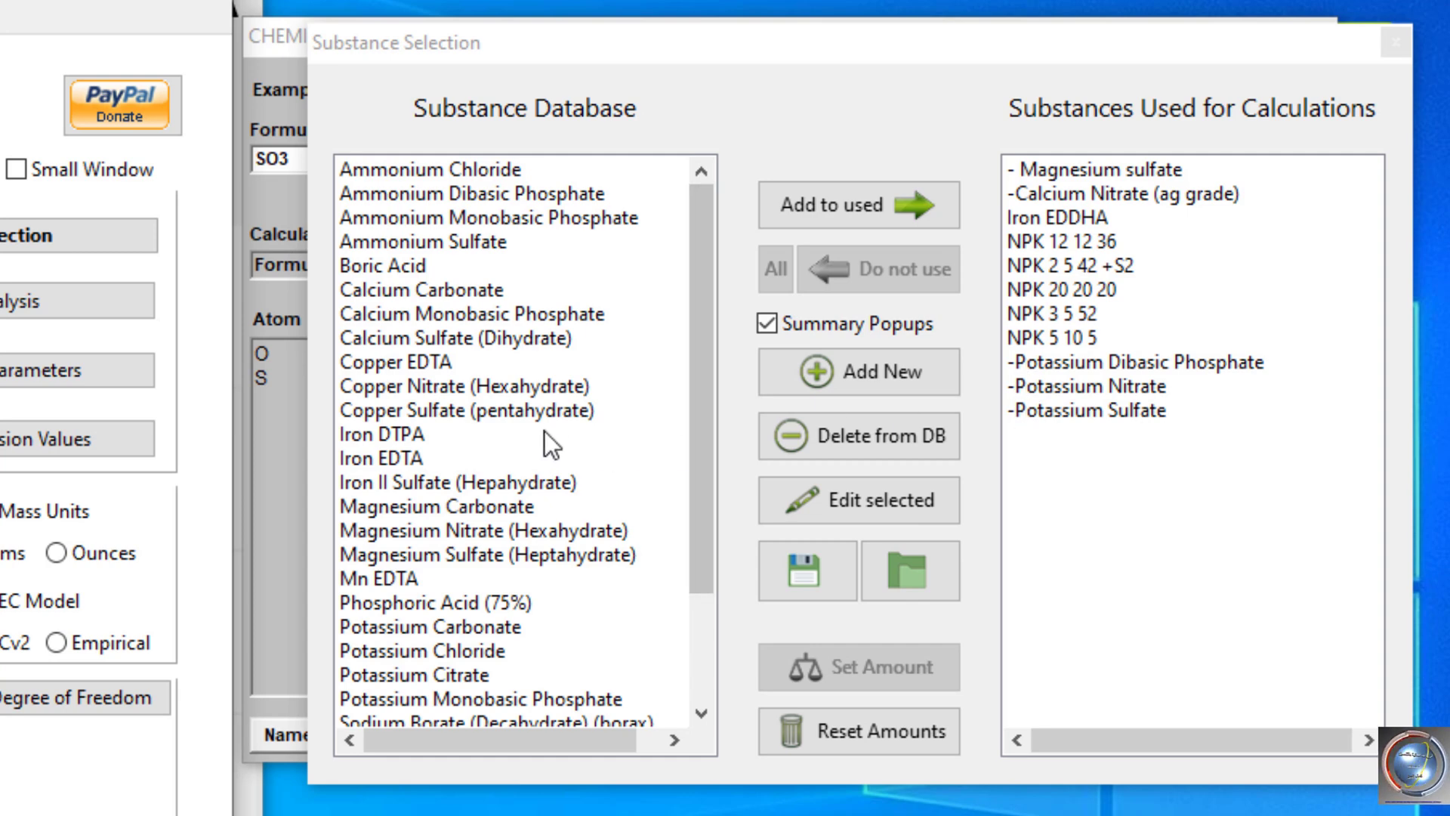
# Move -Potassium Dibasic Phosphate from the substances used back to the database and select it there
pyautogui.click(1071, 361)
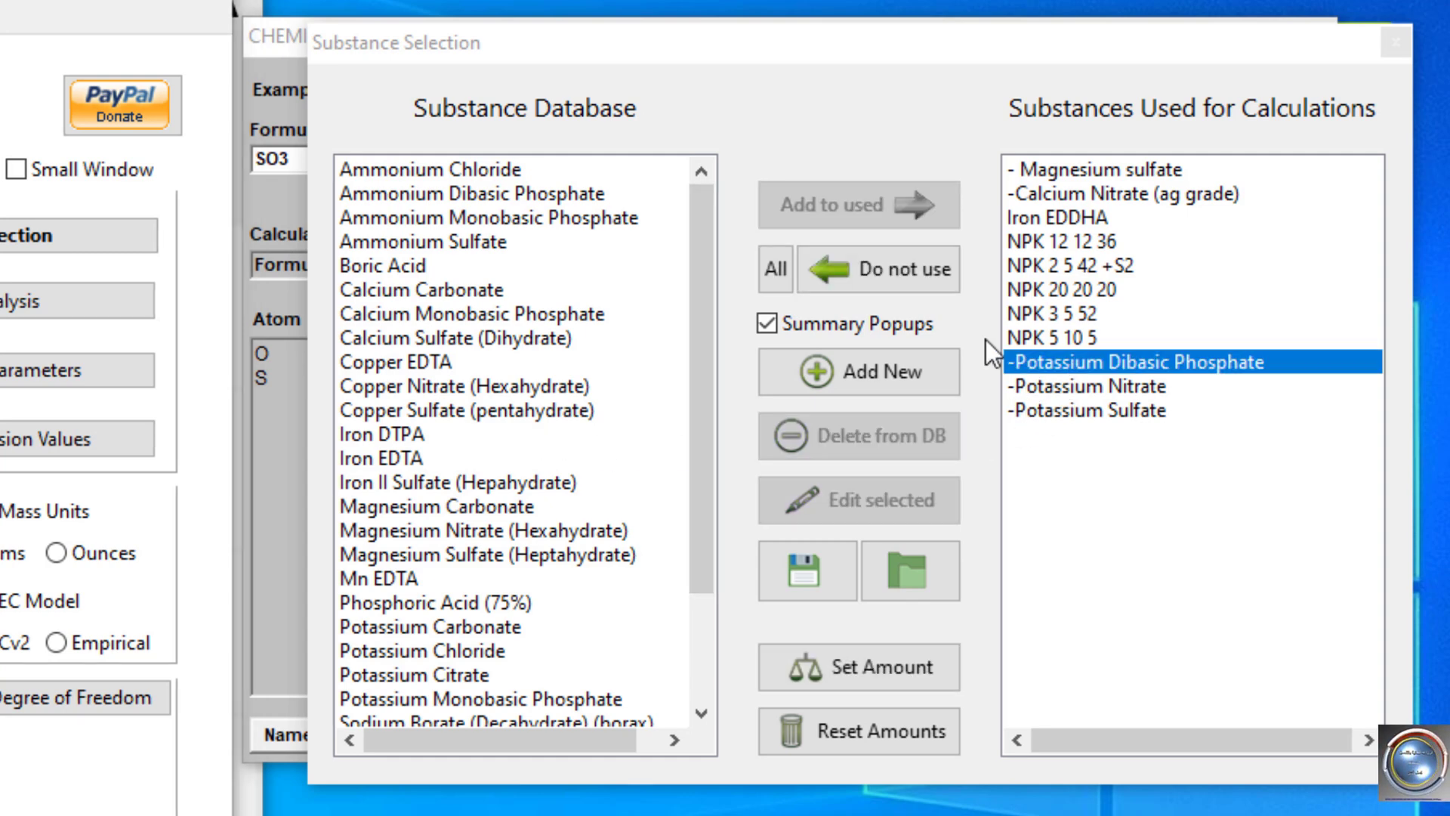
pyautogui.click(887, 280)
pyautogui.moveTo(709, 367); pyautogui.dragTo(705, 482)
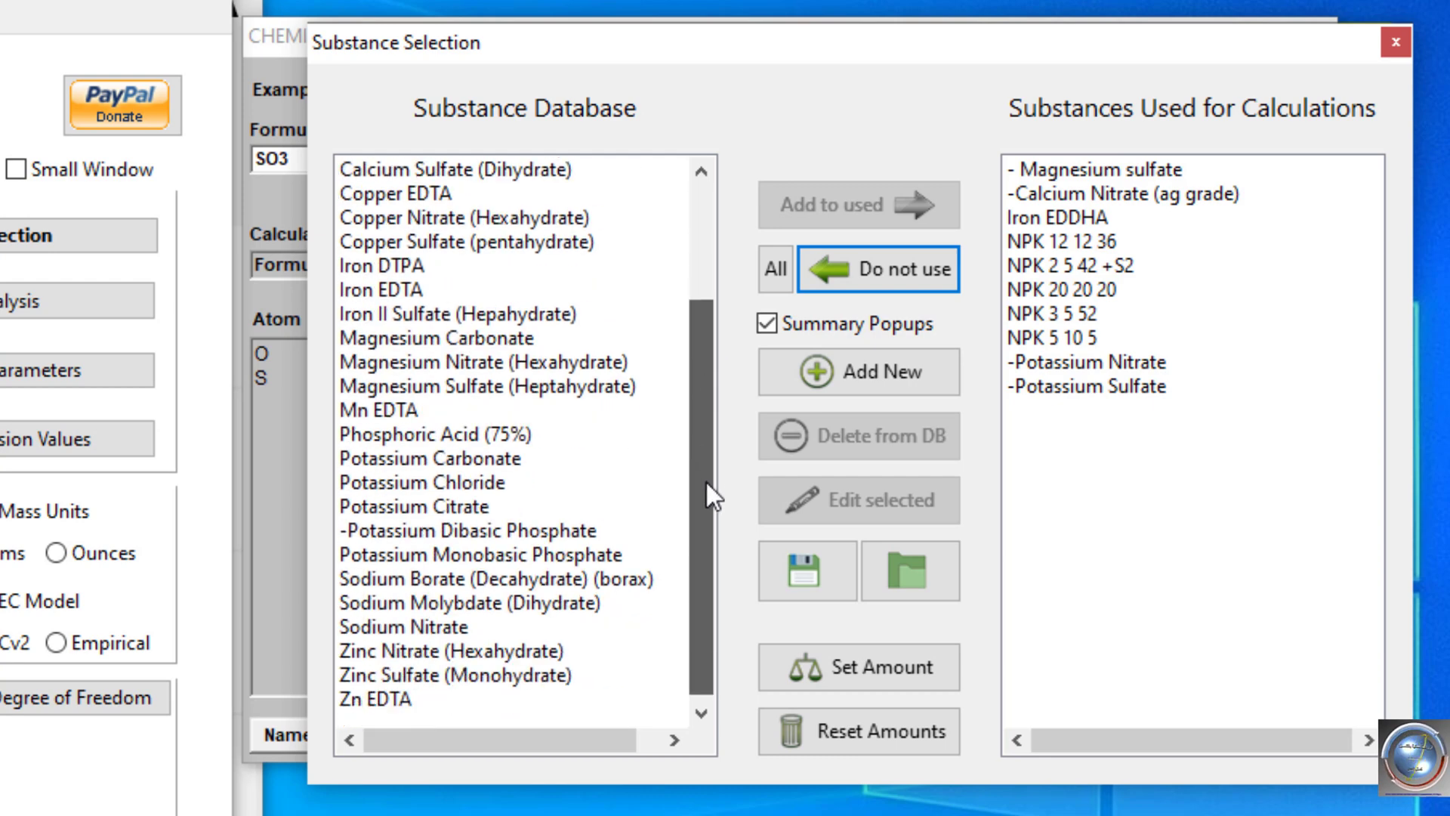
pyautogui.click(355, 530)
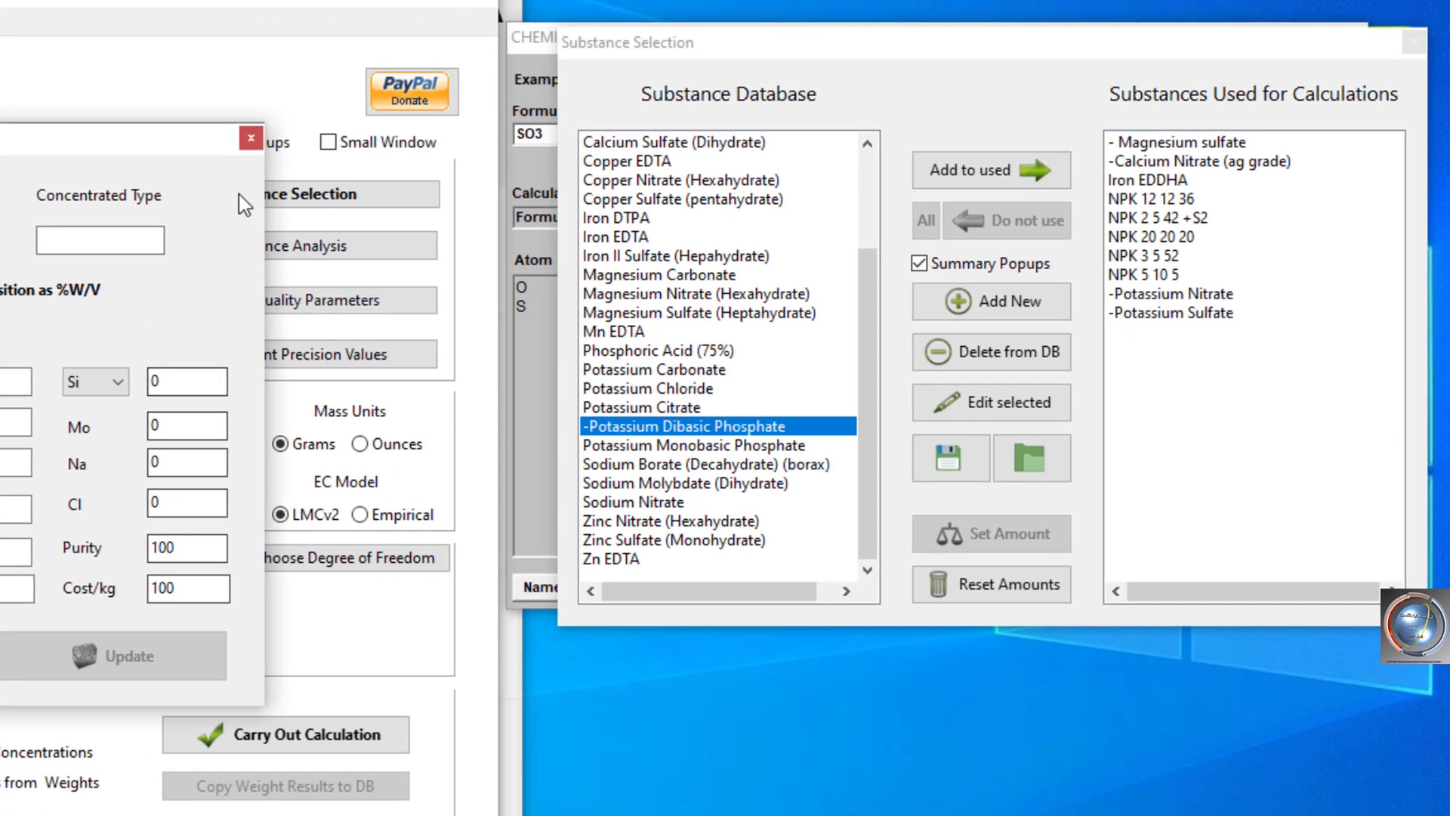
# Edit the -Potassium Dibasic Phosphate entry and update it with formula K2HPO4, type B, P2O5 40.745, K2O 54.087, purity 99 and cost/kg 0
pyautogui.click(252, 139)
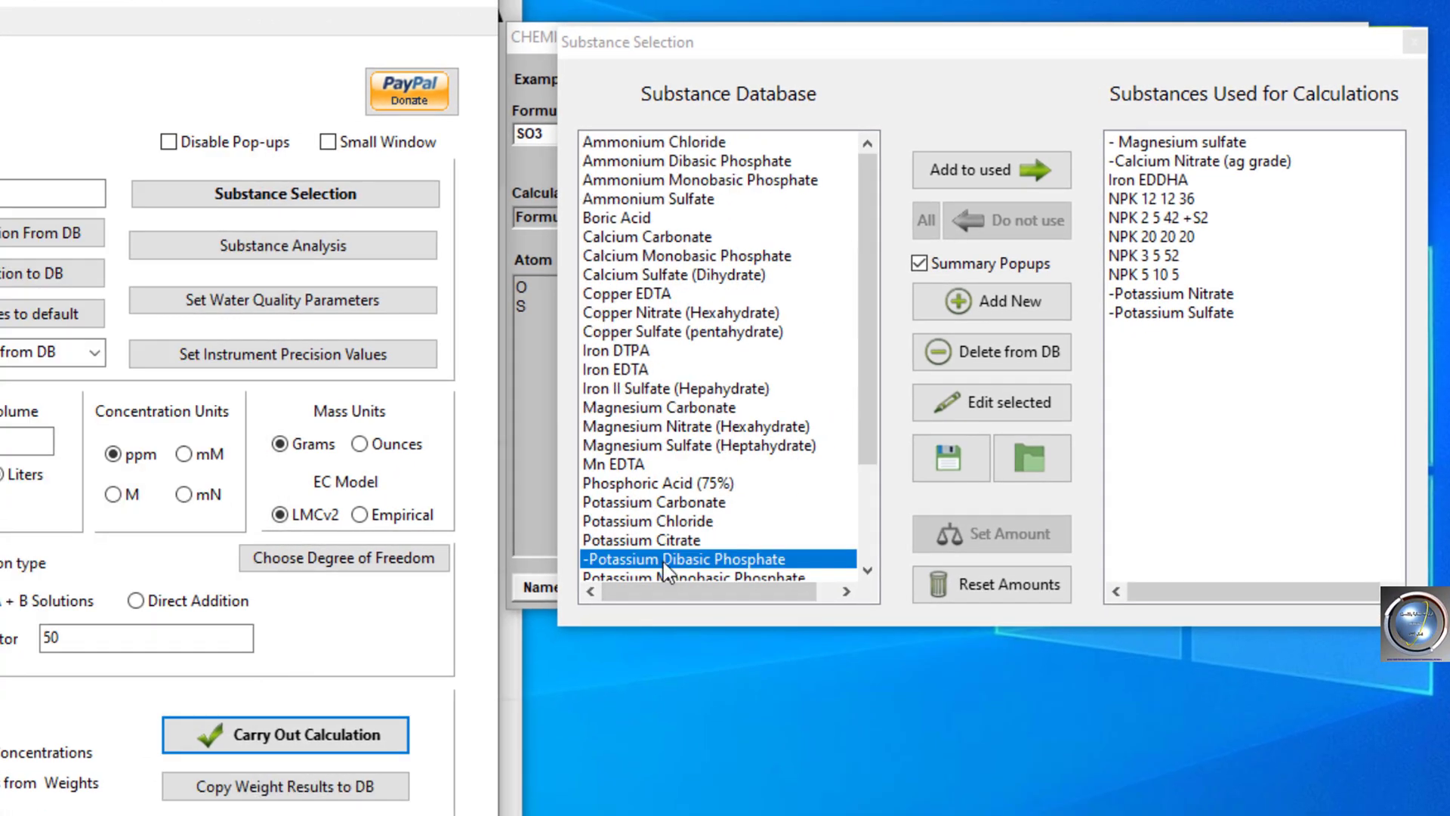
pyautogui.click(926, 405)
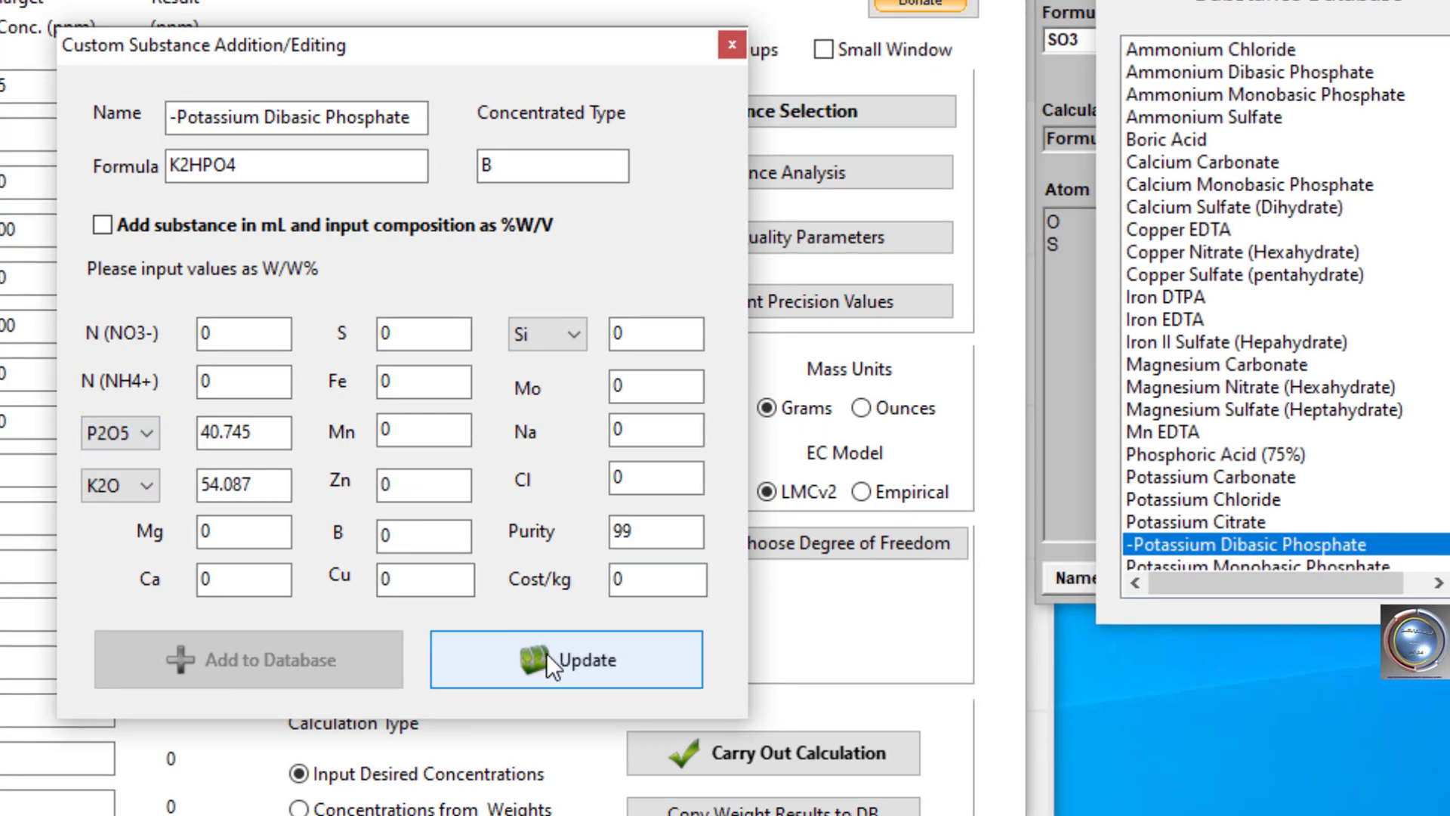
pyautogui.click(546, 653)
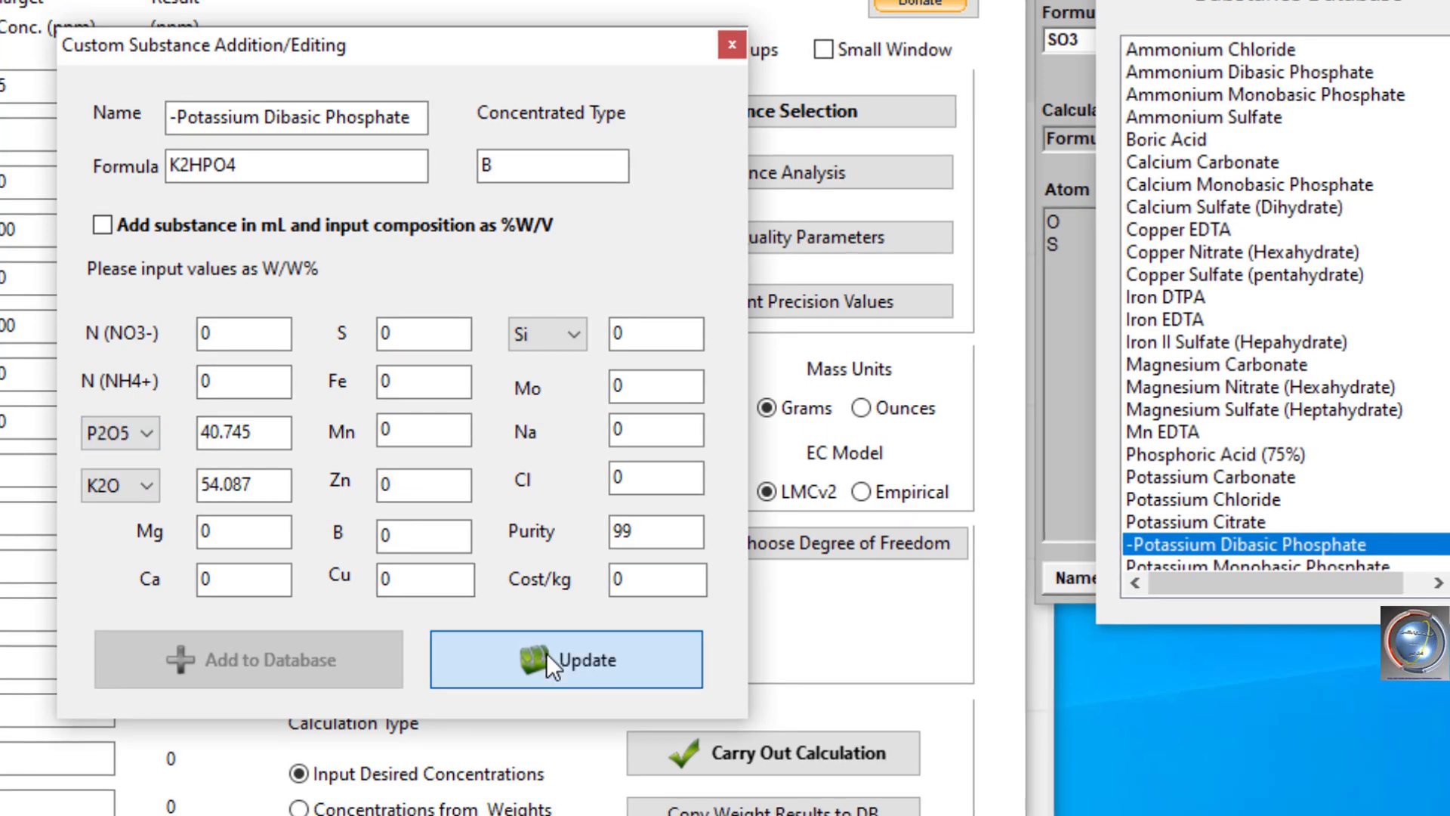
# Add -Potassium Dibasic Phosphate to the substances used again, carry out the calculation, and dismiss the messages
pyautogui.click(1254, 544)
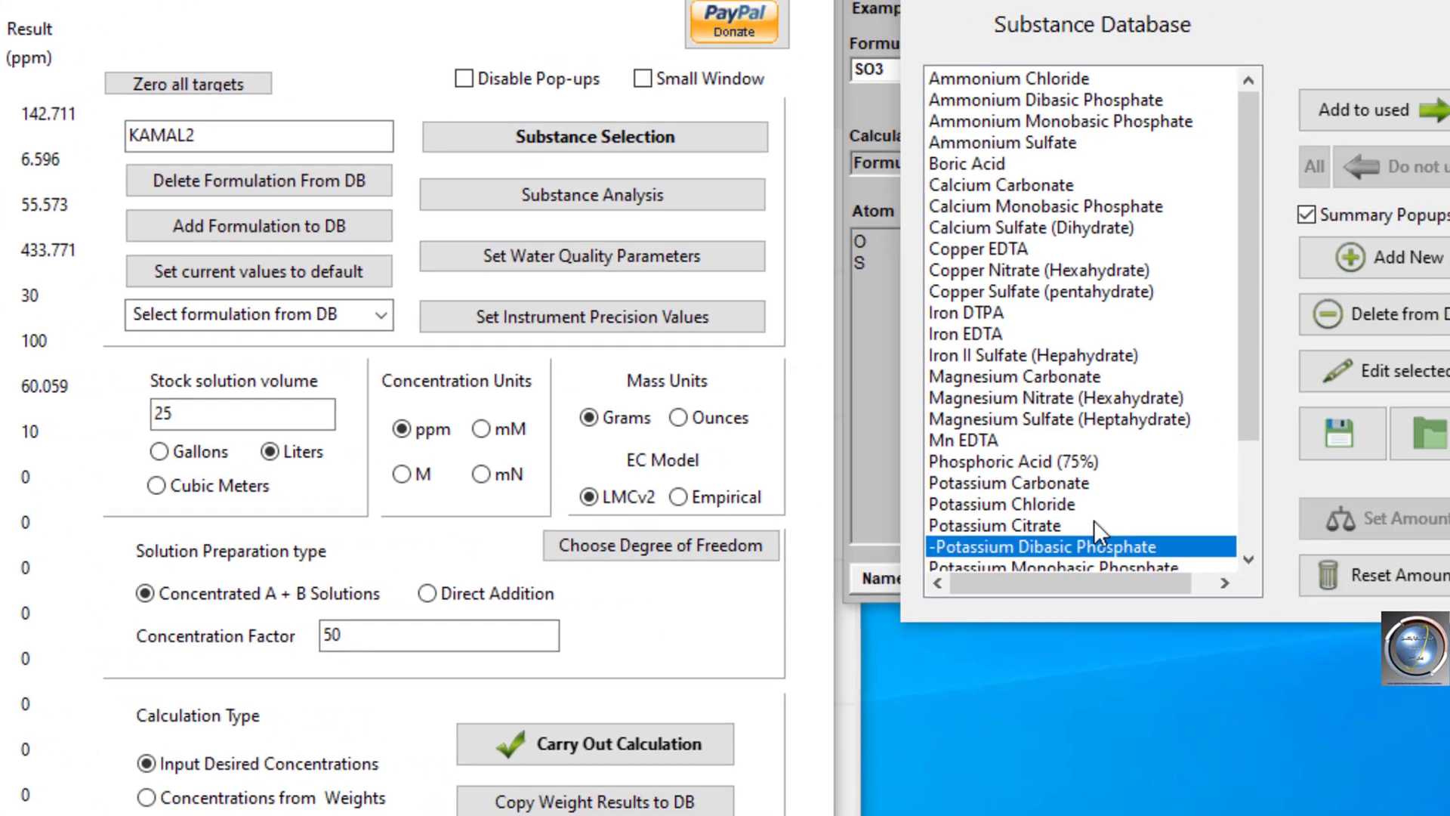
pyautogui.click(1004, 156)
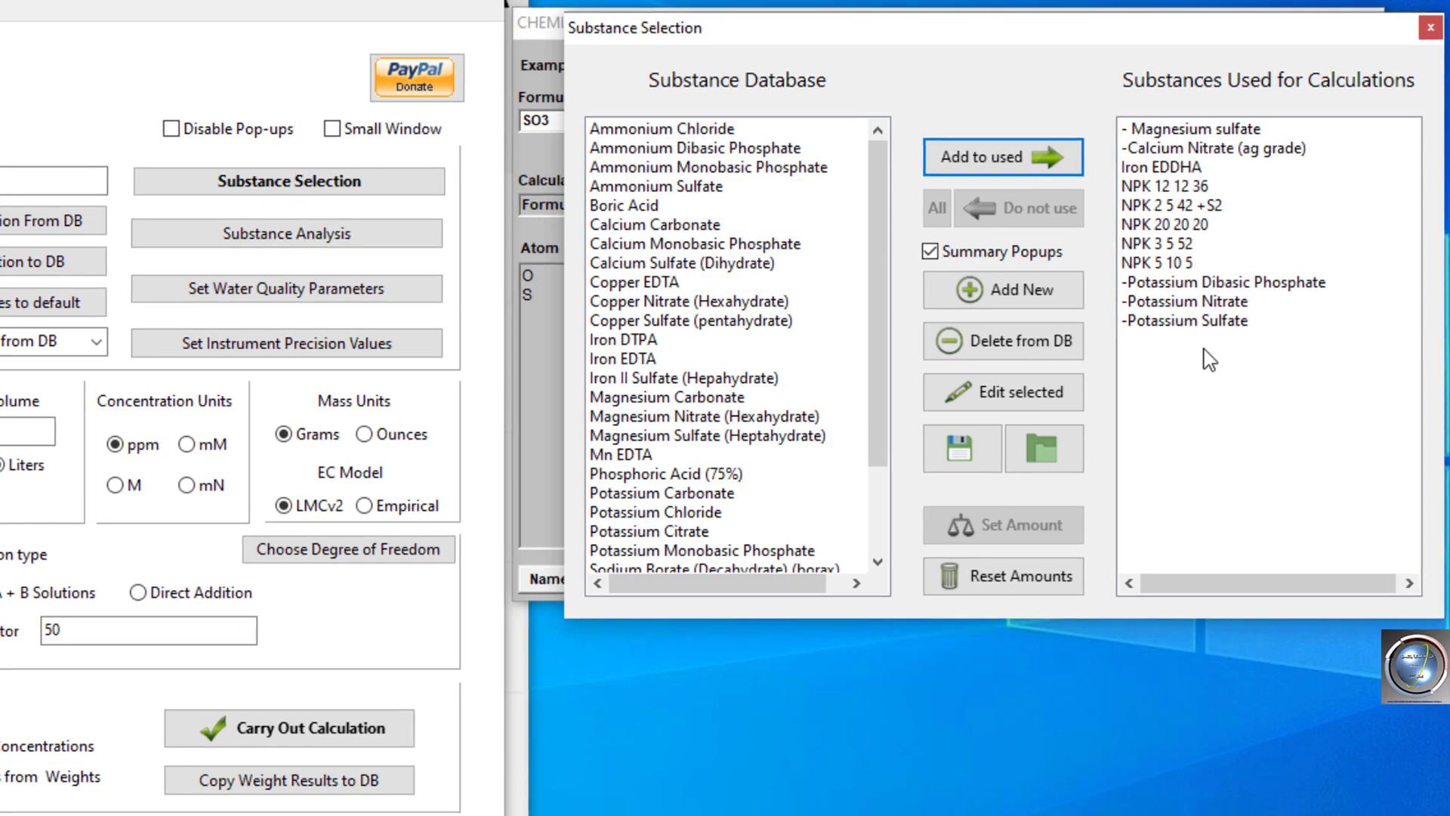
pyautogui.click(352, 734)
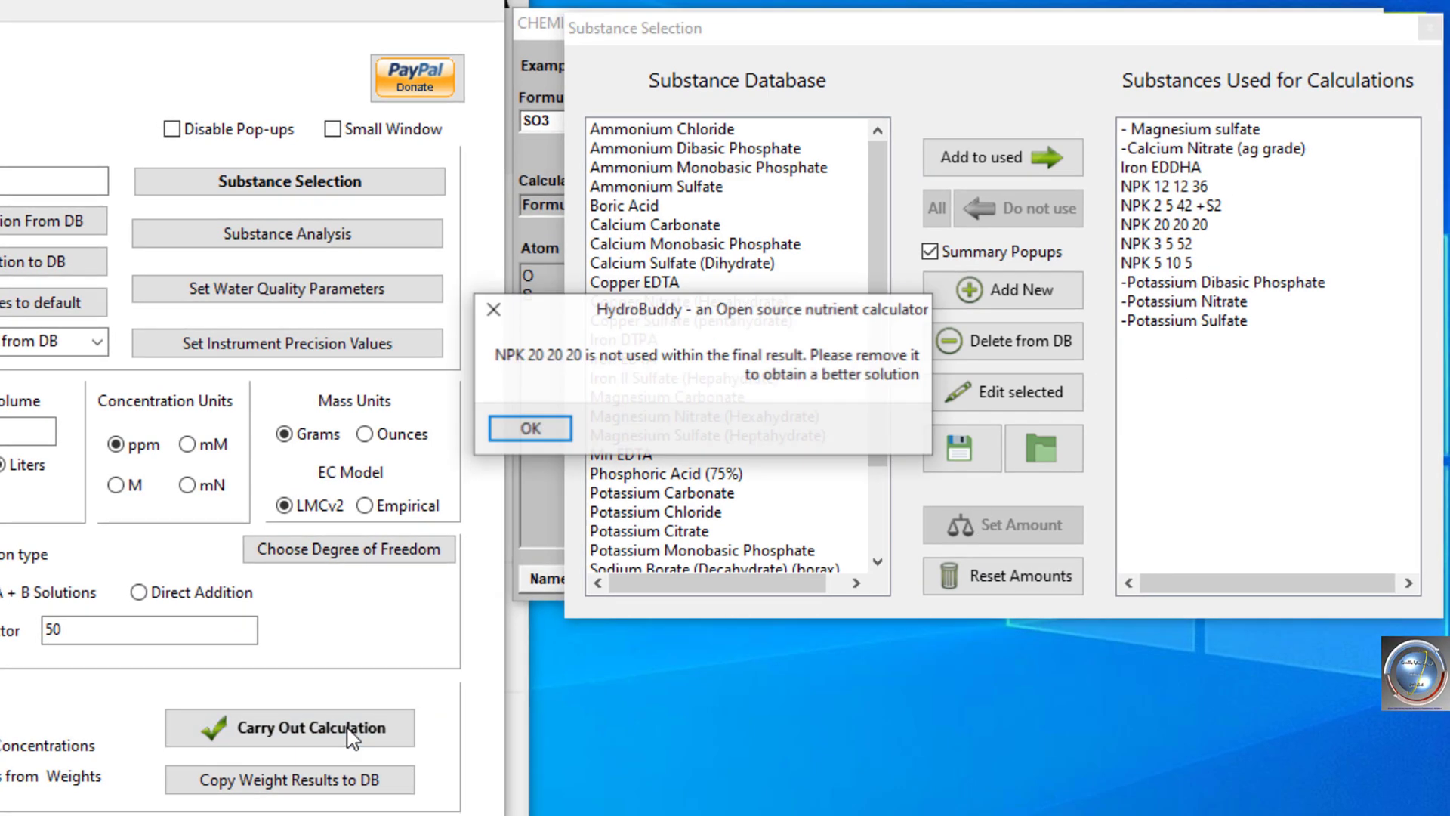
pyautogui.click(542, 425)
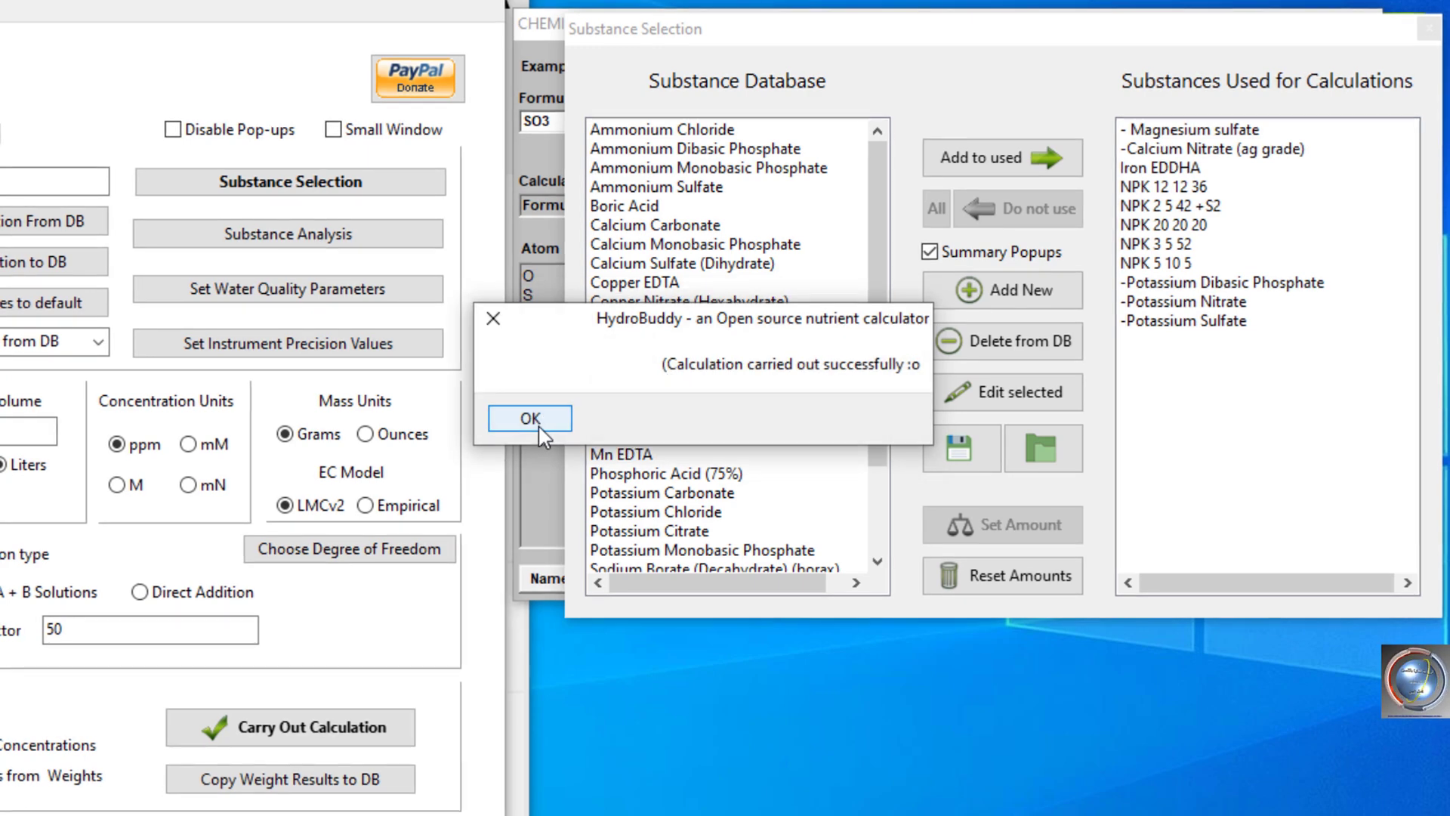
pyautogui.click(538, 423)
# Take NPK 20 20 20 out of the substances used, run the calculation again, and dismiss the messages
pyautogui.click(1183, 226)
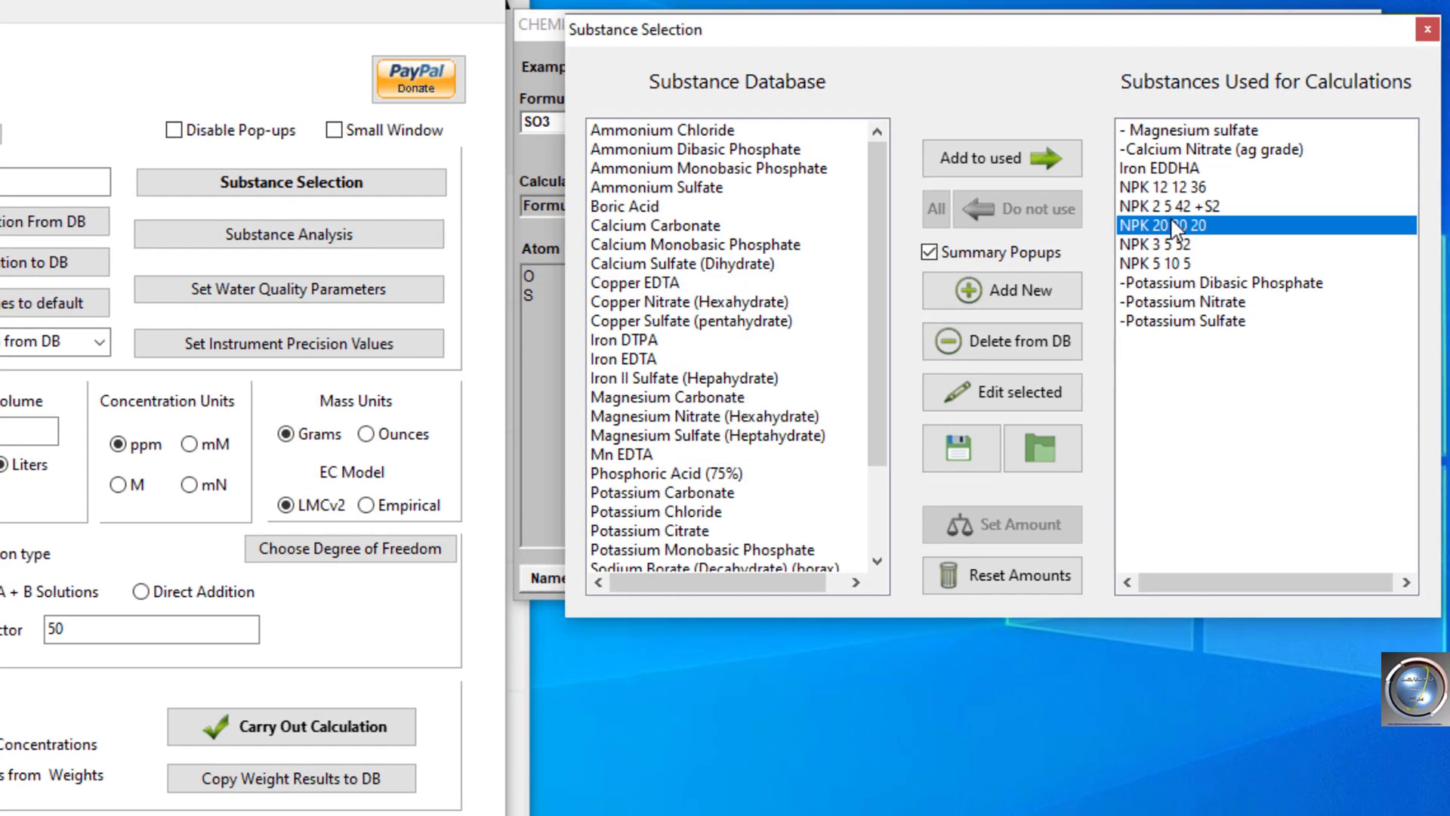
pyautogui.click(1031, 210)
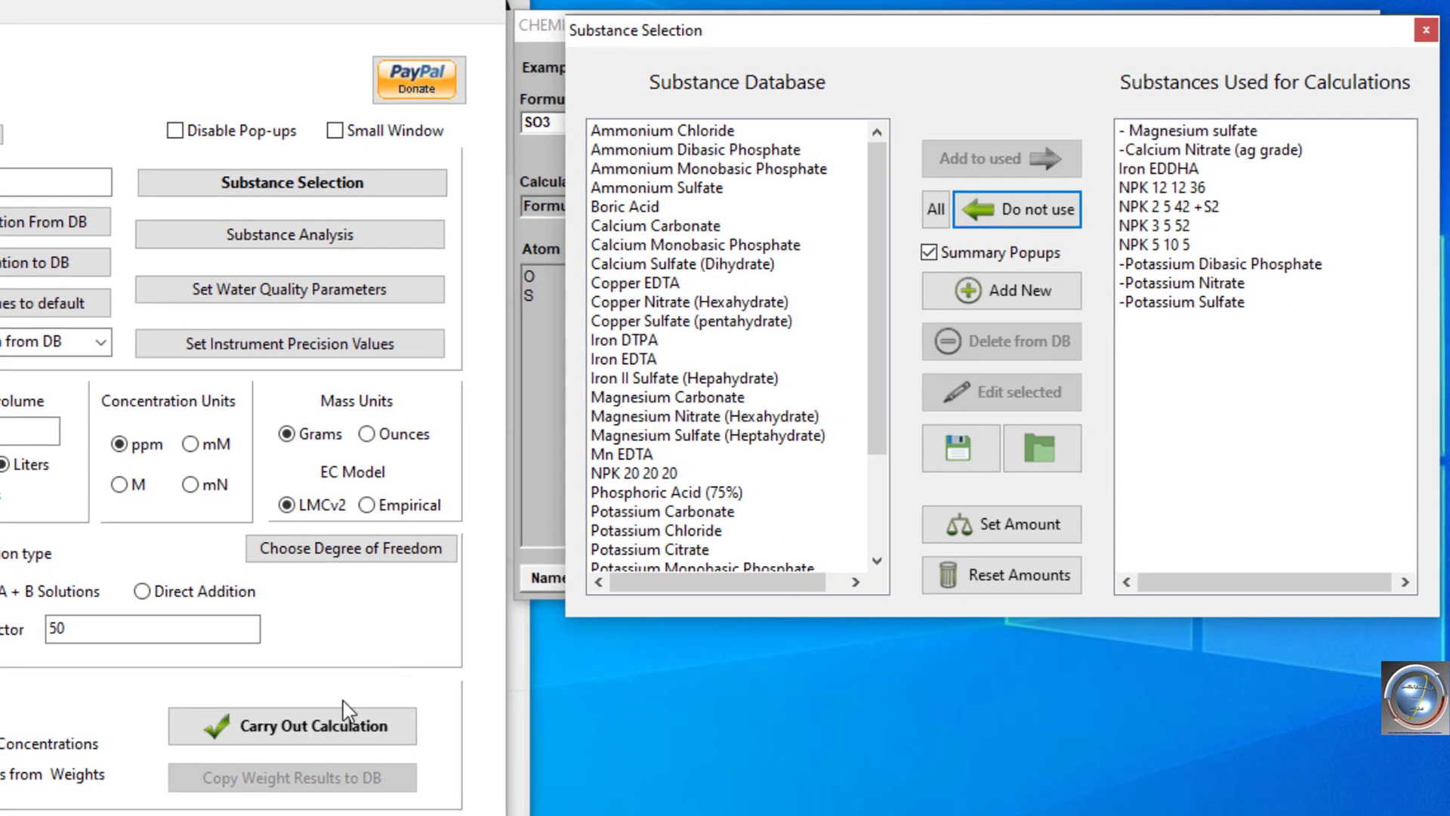
pyautogui.click(343, 724)
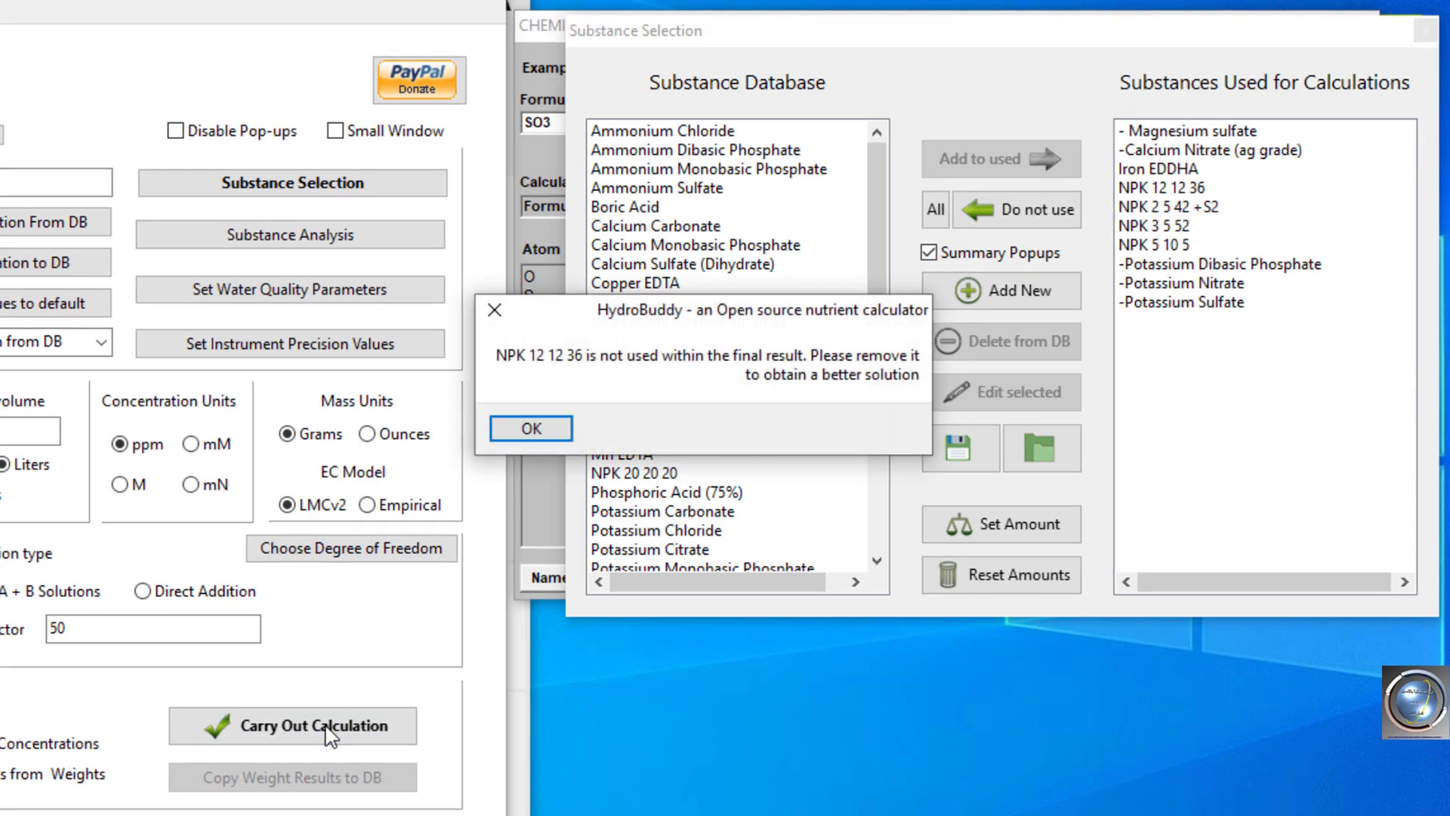
pyautogui.click(540, 428)
pyautogui.click(548, 421)
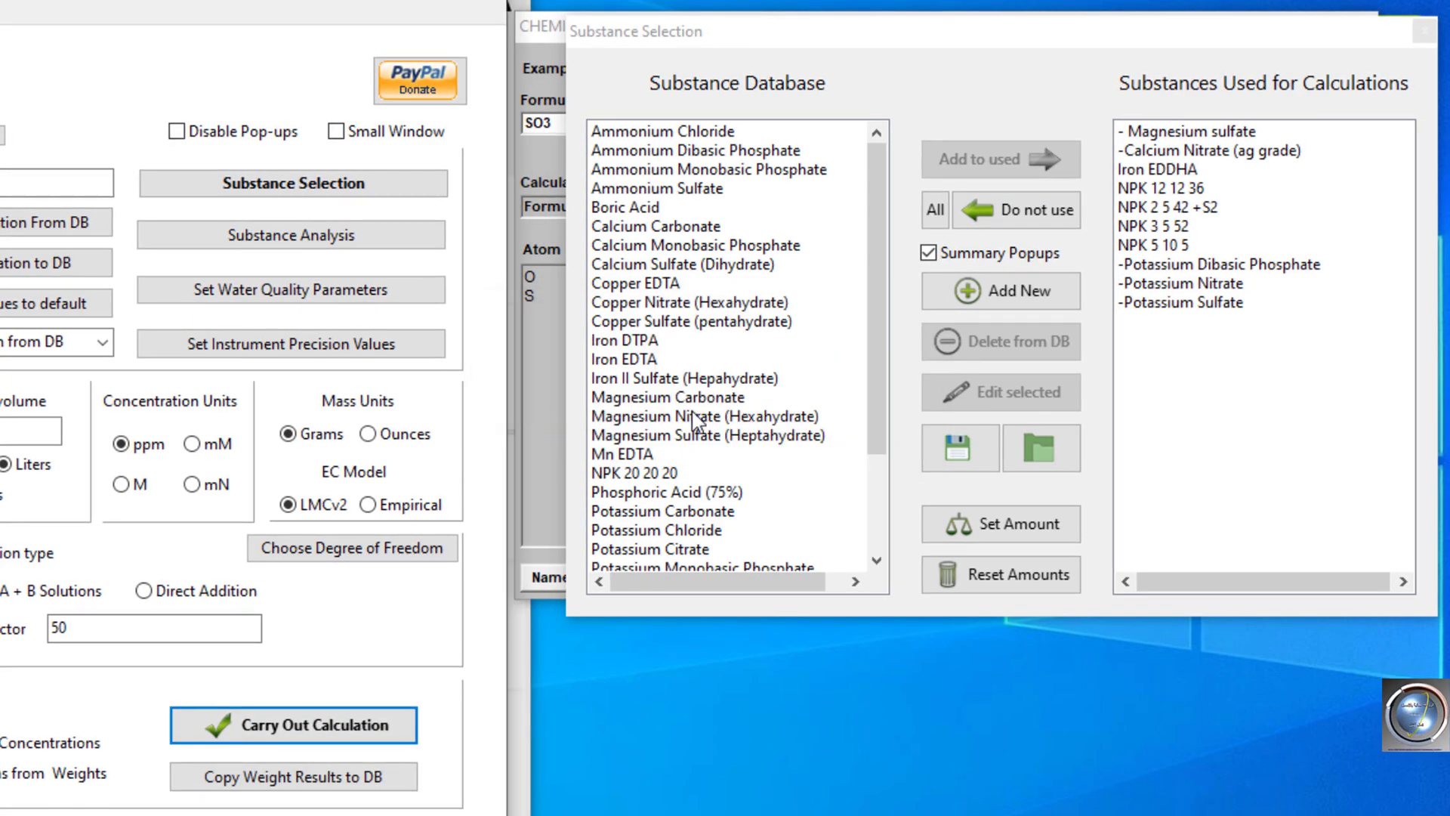
# Remove NPK 12 12 36 from the substances used for calculations, recalculate, and dismiss the message
pyautogui.click(1188, 192)
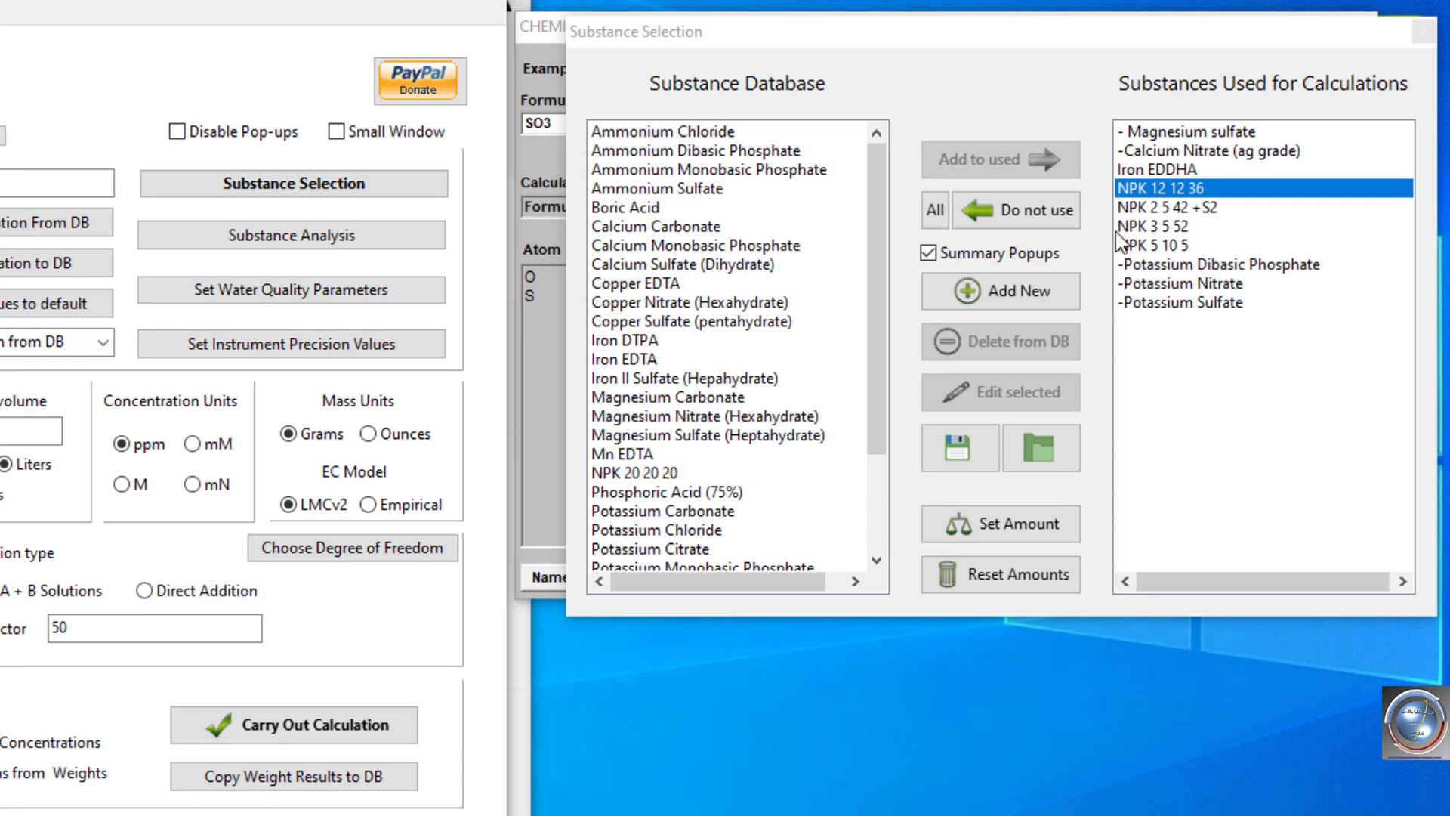
pyautogui.click(982, 211)
pyautogui.click(291, 728)
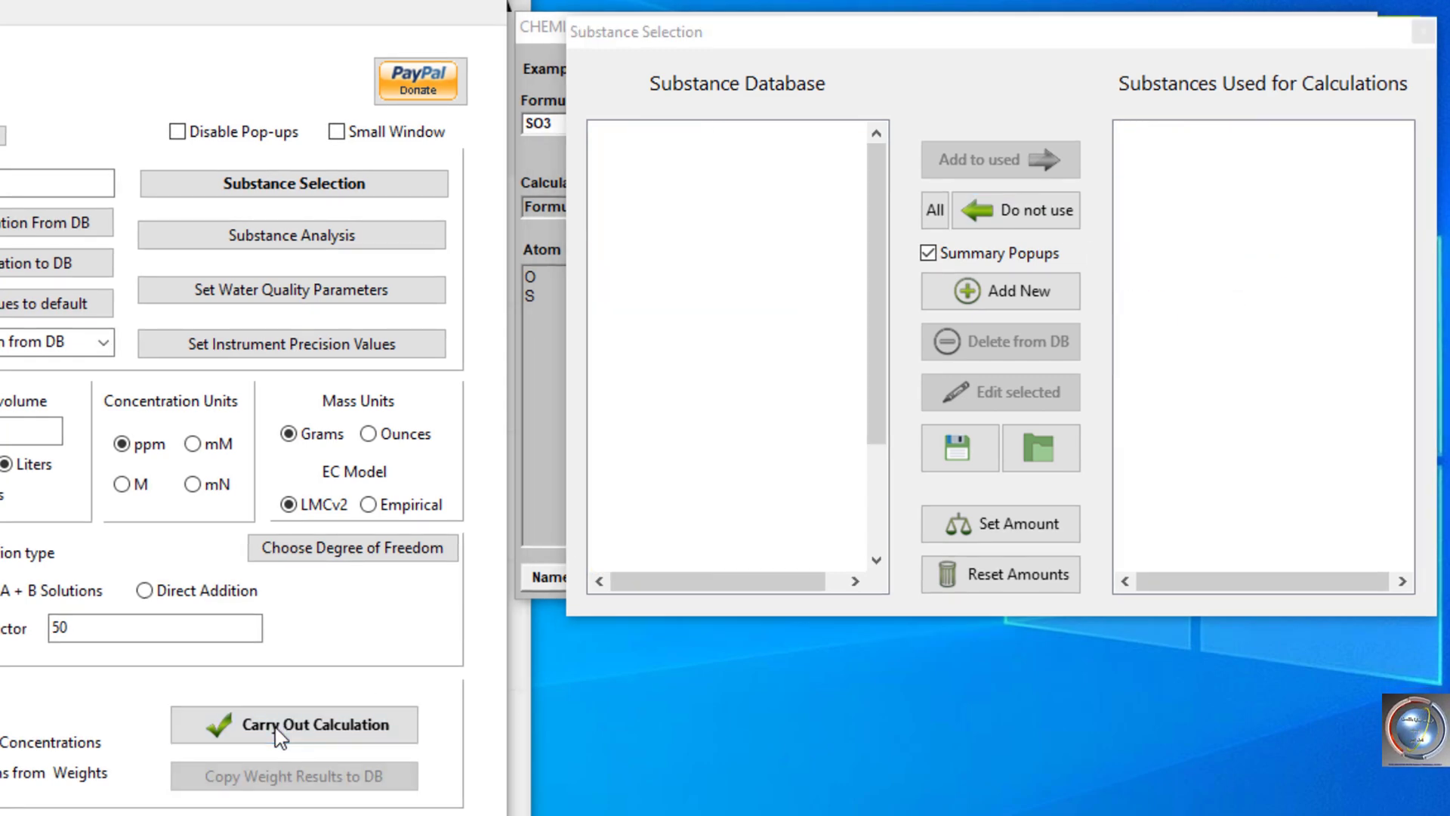
pyautogui.click(520, 417)
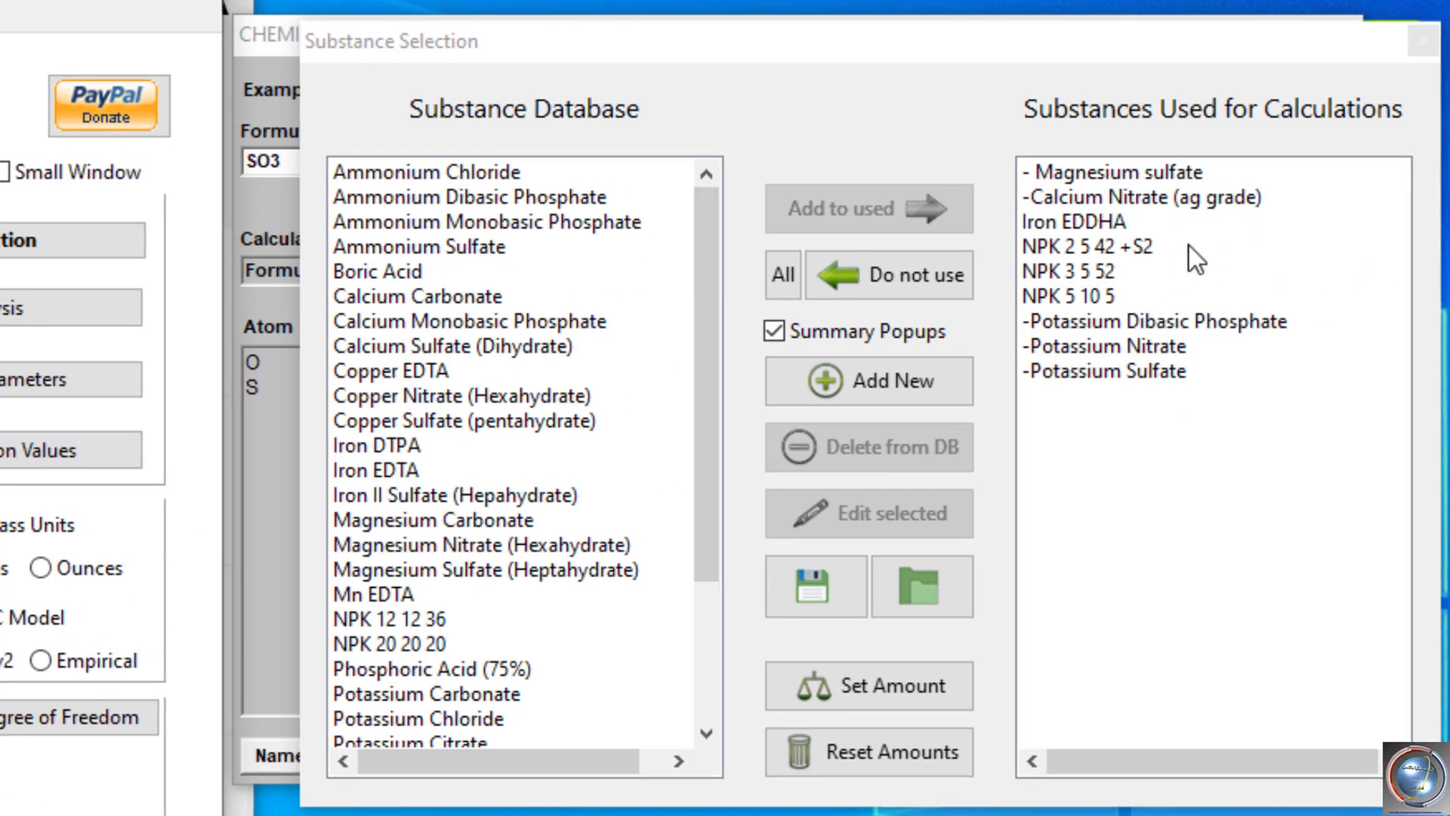
# Carry out the calculation with NPK 12 12 36 and NPK 20 20 20 left out of the used substances, and dismiss the message
pyautogui.click(425, 615)
pyautogui.click(427, 635)
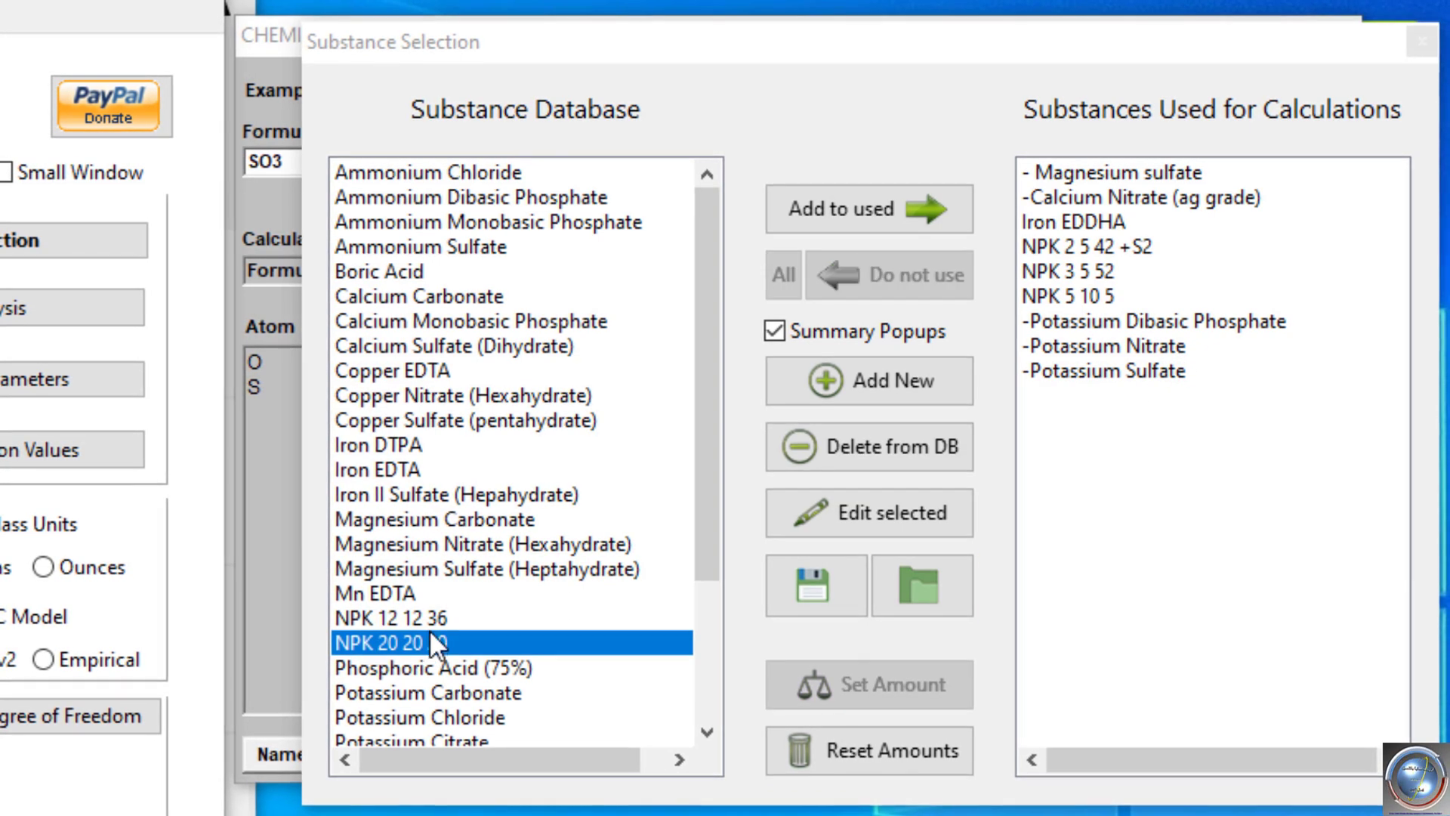
pyautogui.click(430, 626)
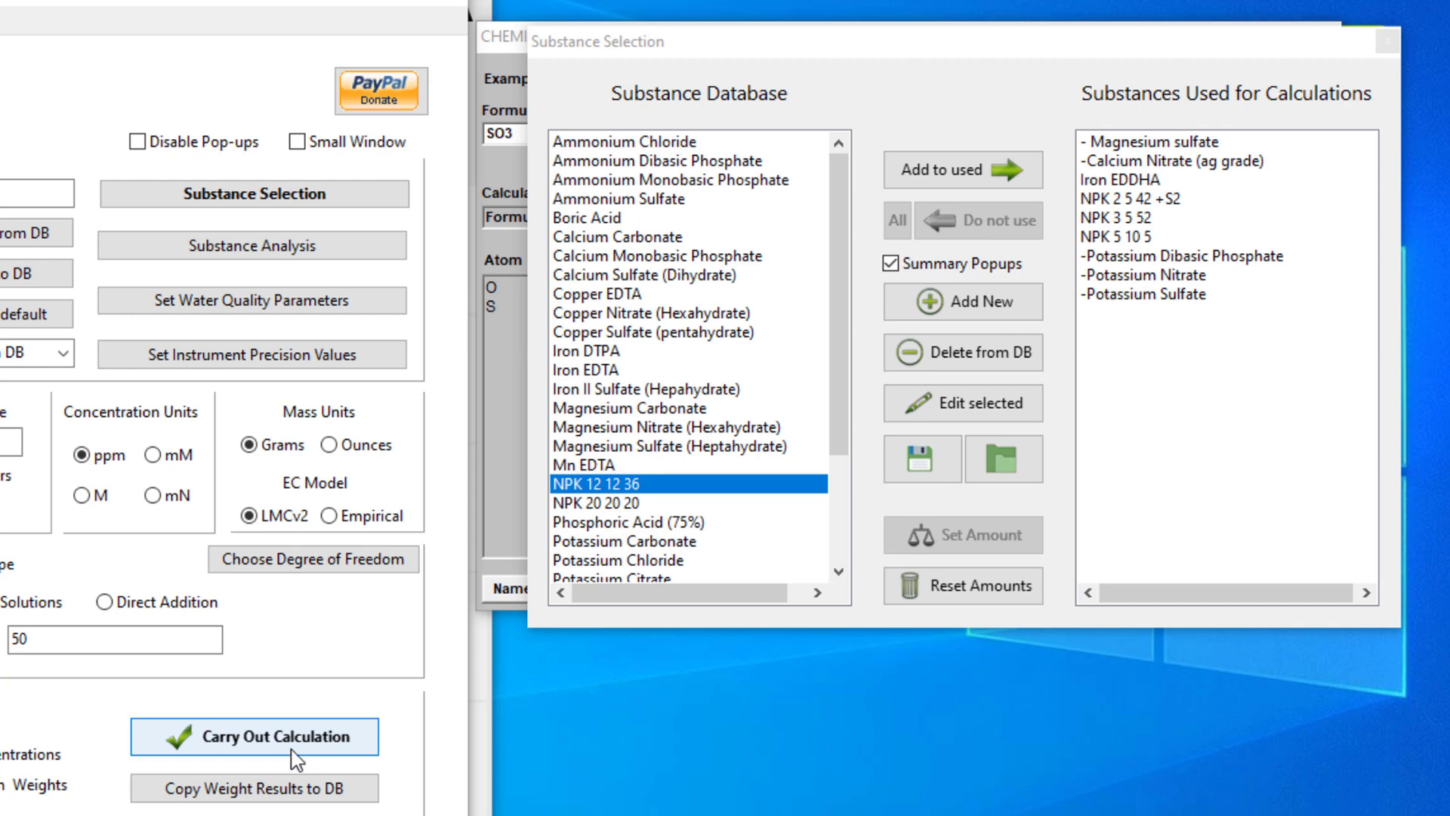
pyautogui.click(293, 756)
pyautogui.click(521, 432)
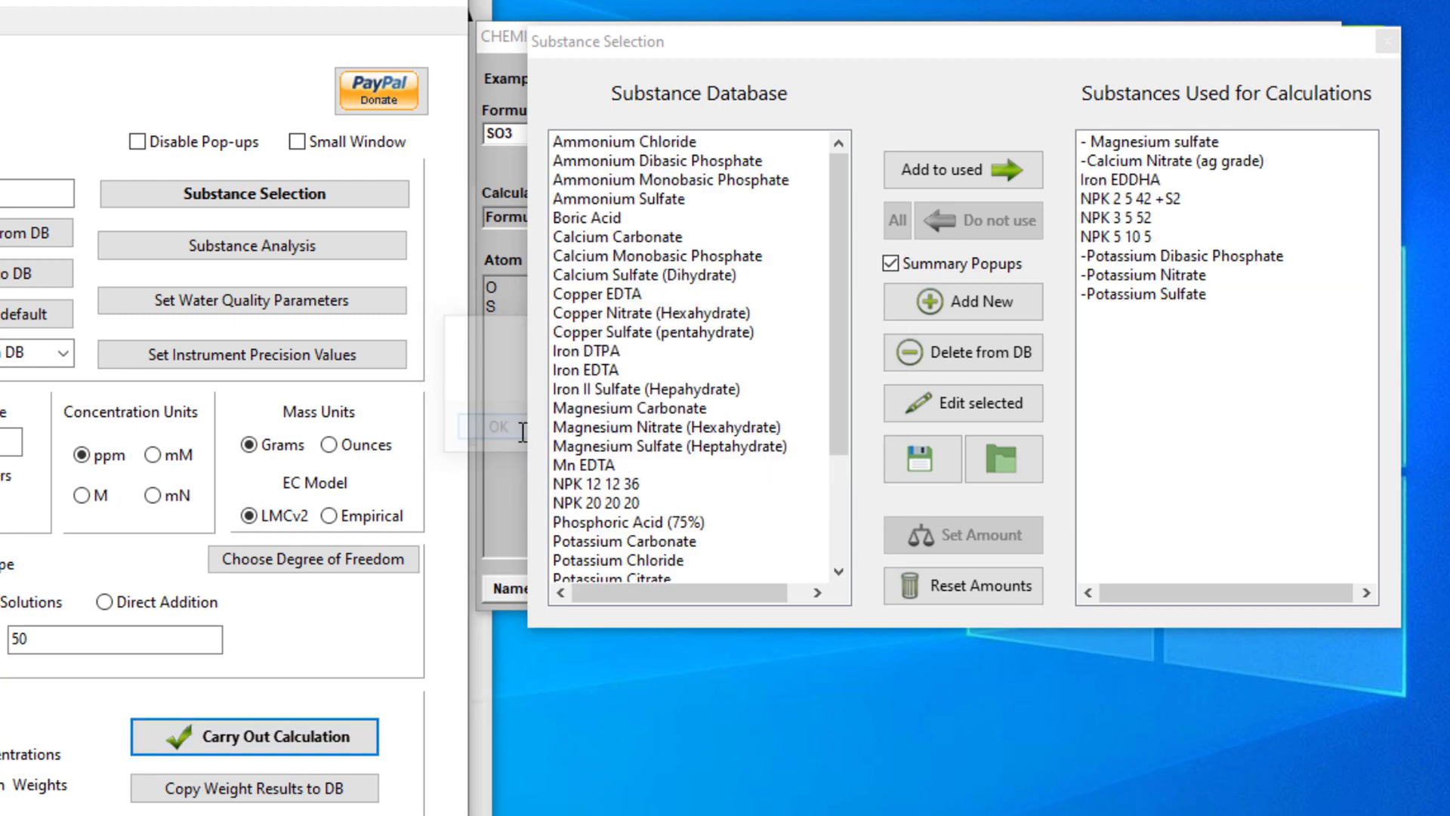
# Add NPK 12 12 36 and NPK 20 20 20 to the substances used, carry out the calculation, and dismiss the messages
pyautogui.moveTo(683, 486); pyautogui.dragTo(664, 502)
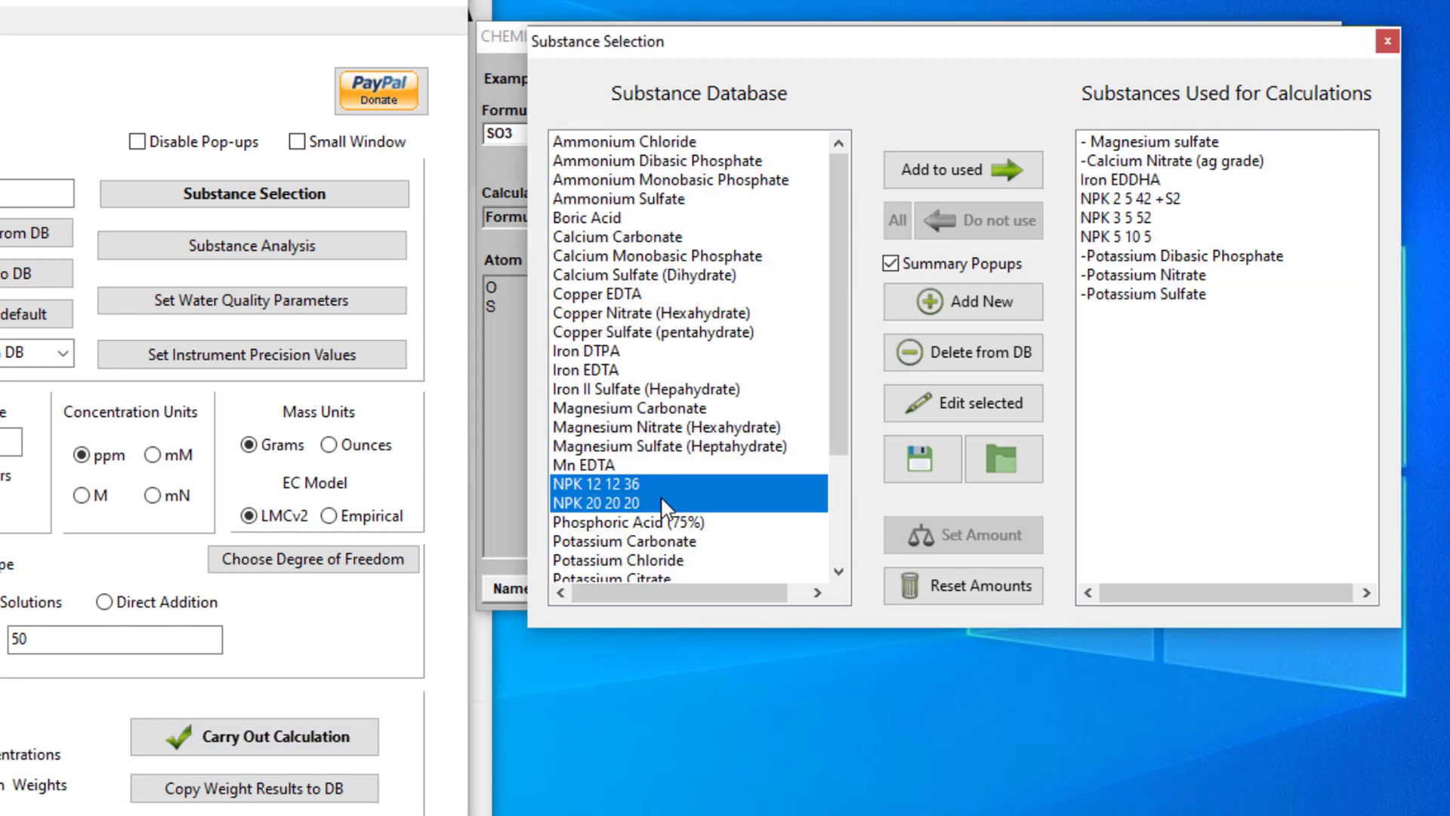
pyautogui.click(1005, 170)
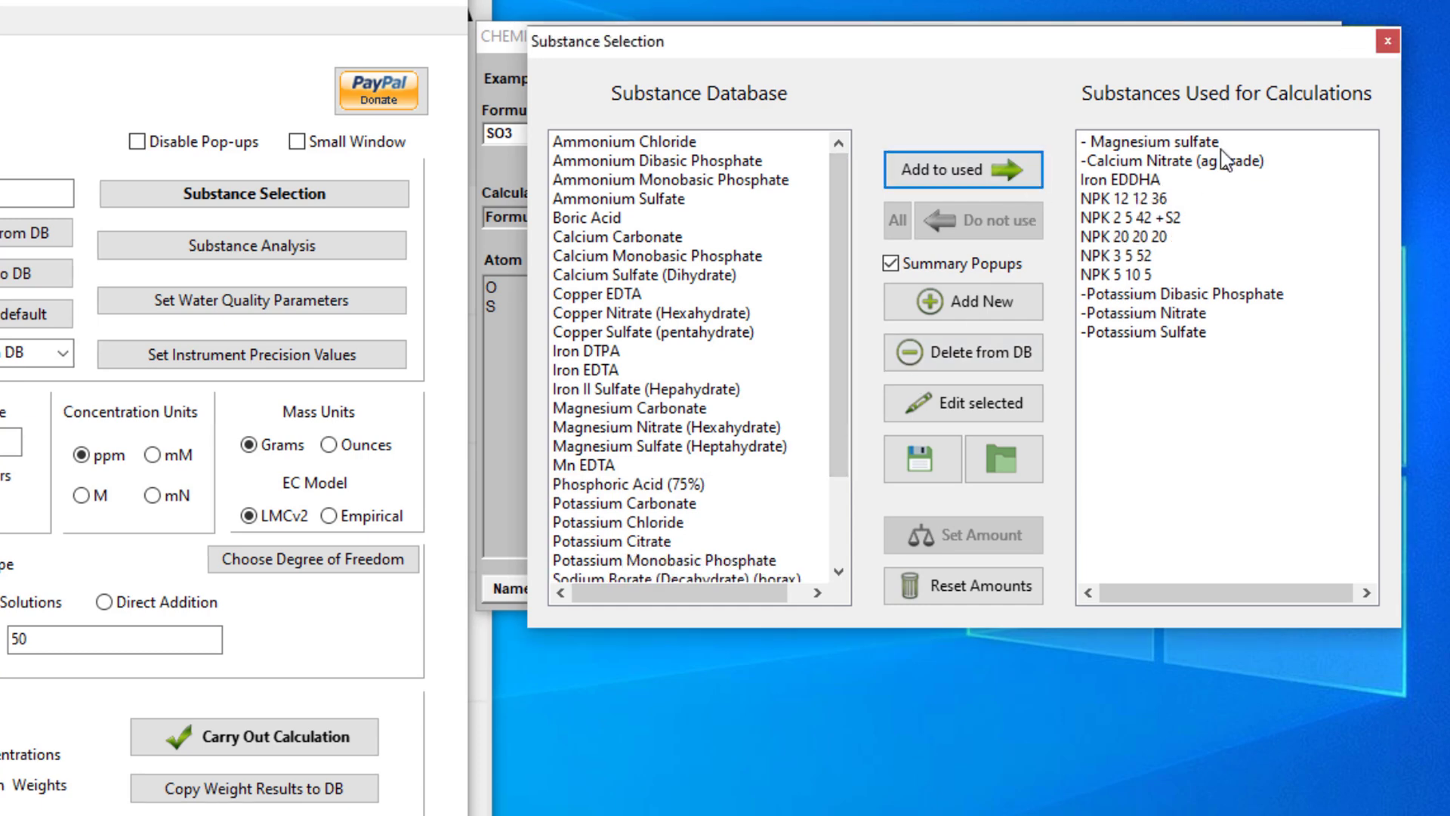
pyautogui.click(355, 741)
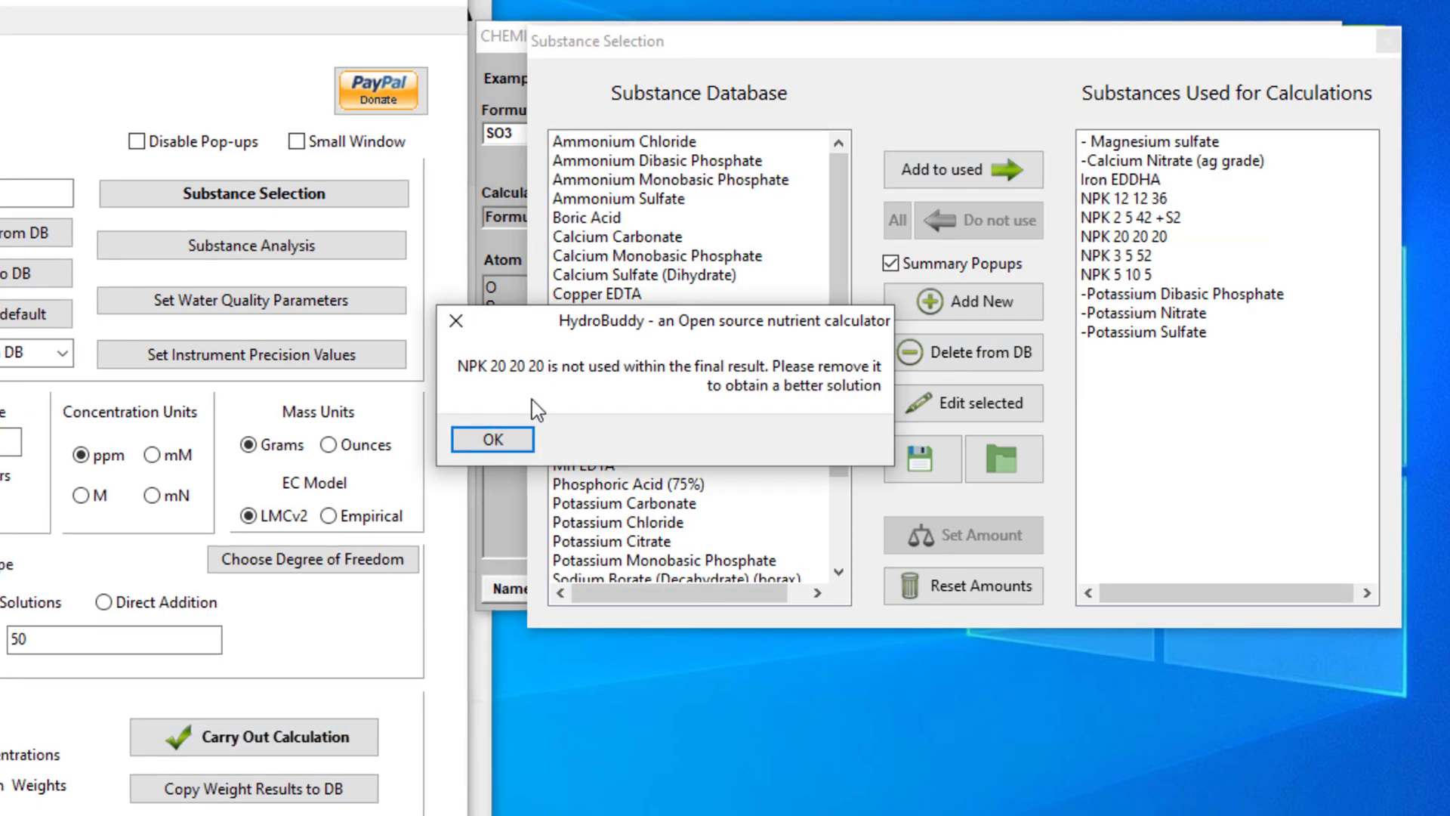
pyautogui.click(498, 437)
pyautogui.click(506, 427)
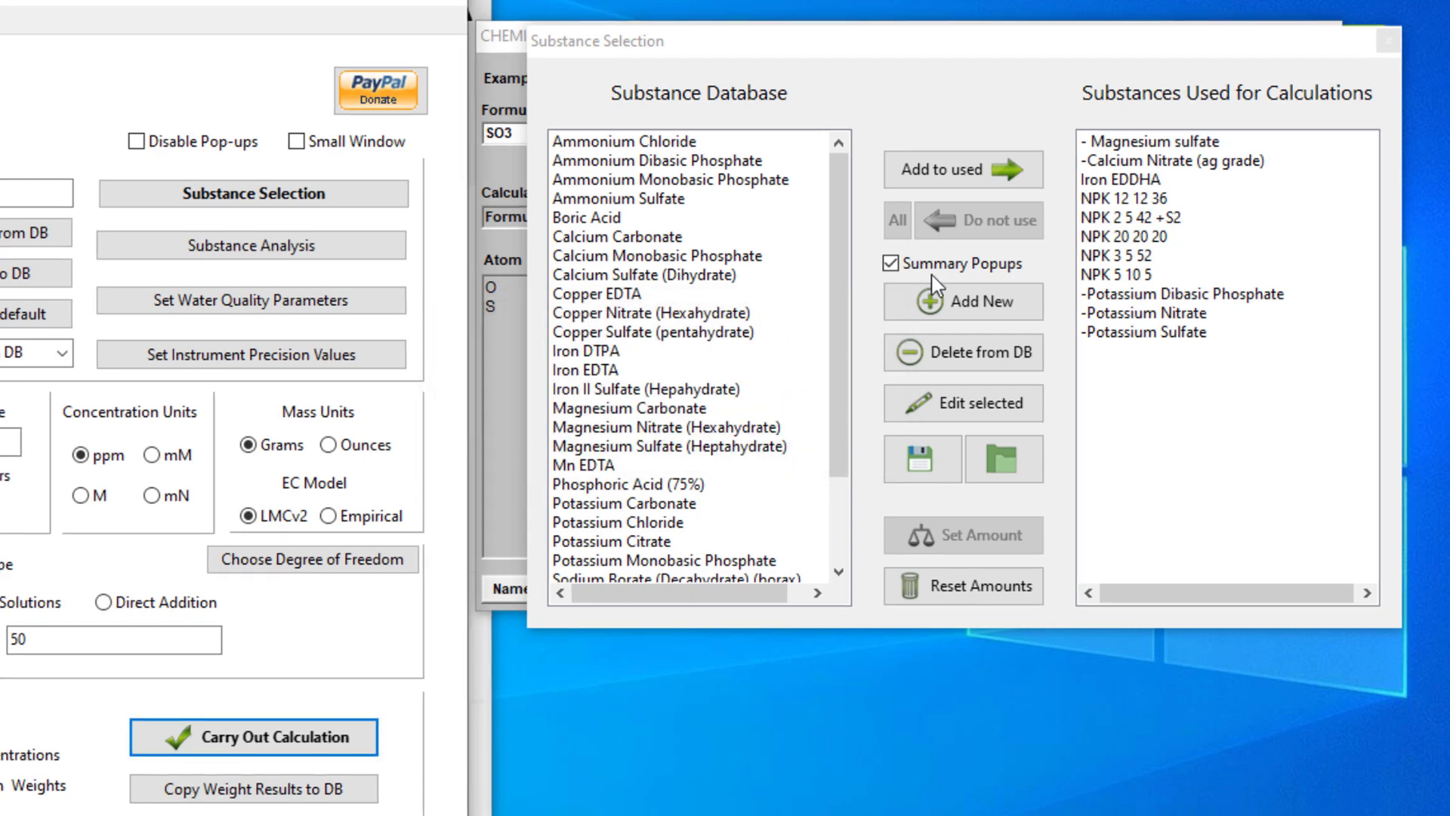
# Remove NPK 20 20 20 from the substances used for calculations, recalculate, and dismiss the messages
pyautogui.click(1142, 236)
pyautogui.click(985, 223)
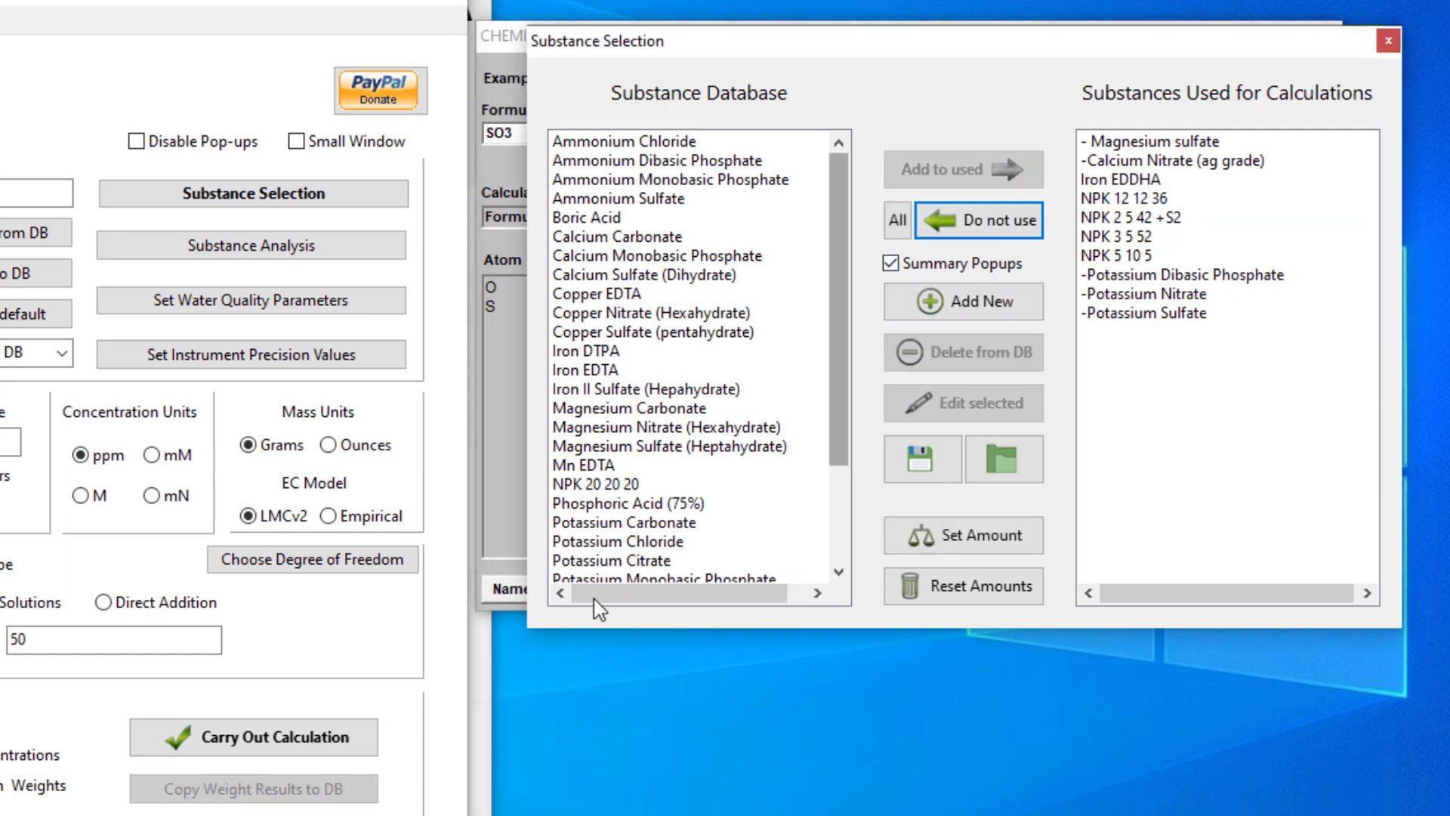
pyautogui.click(317, 736)
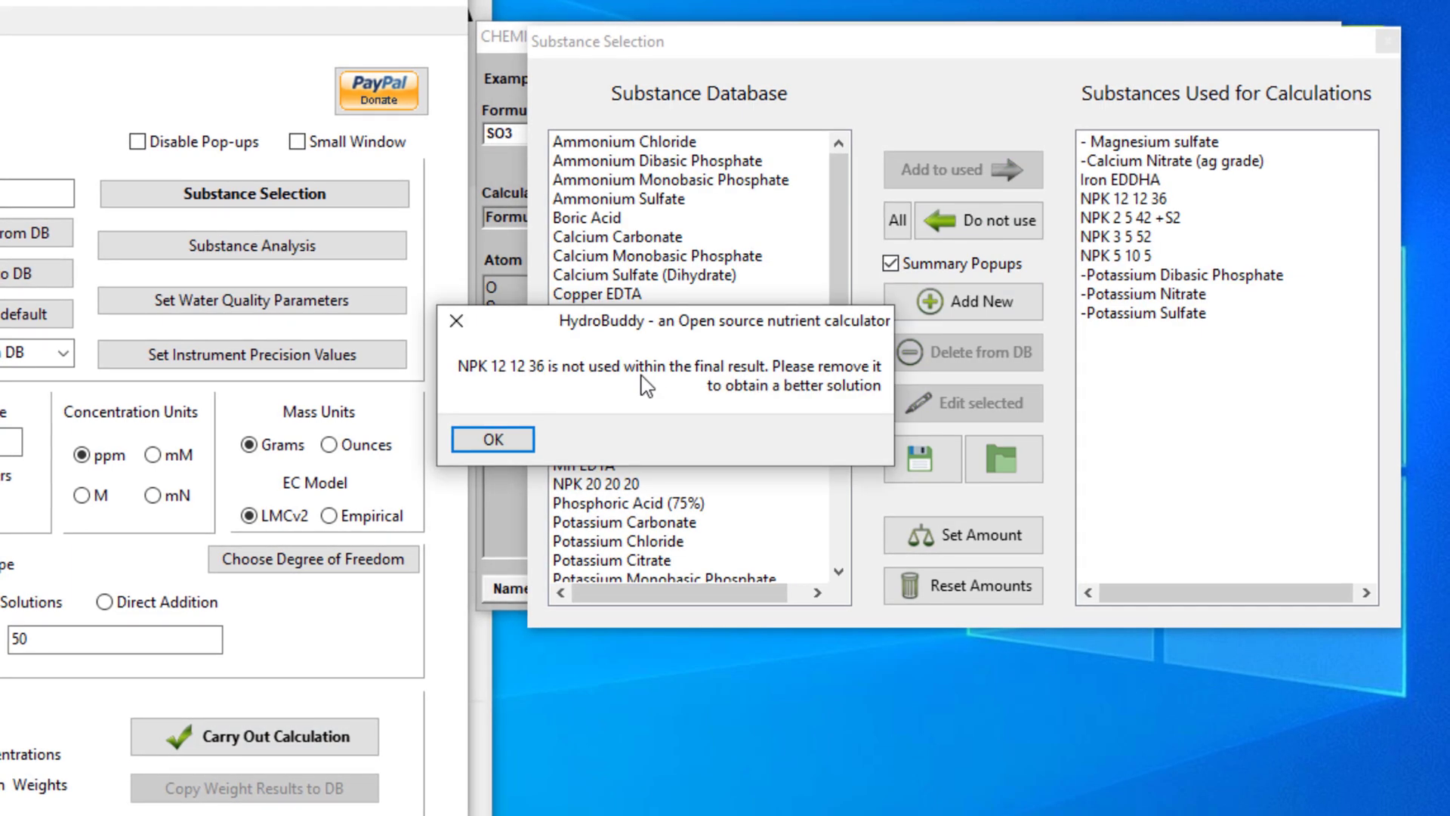
pyautogui.click(518, 442)
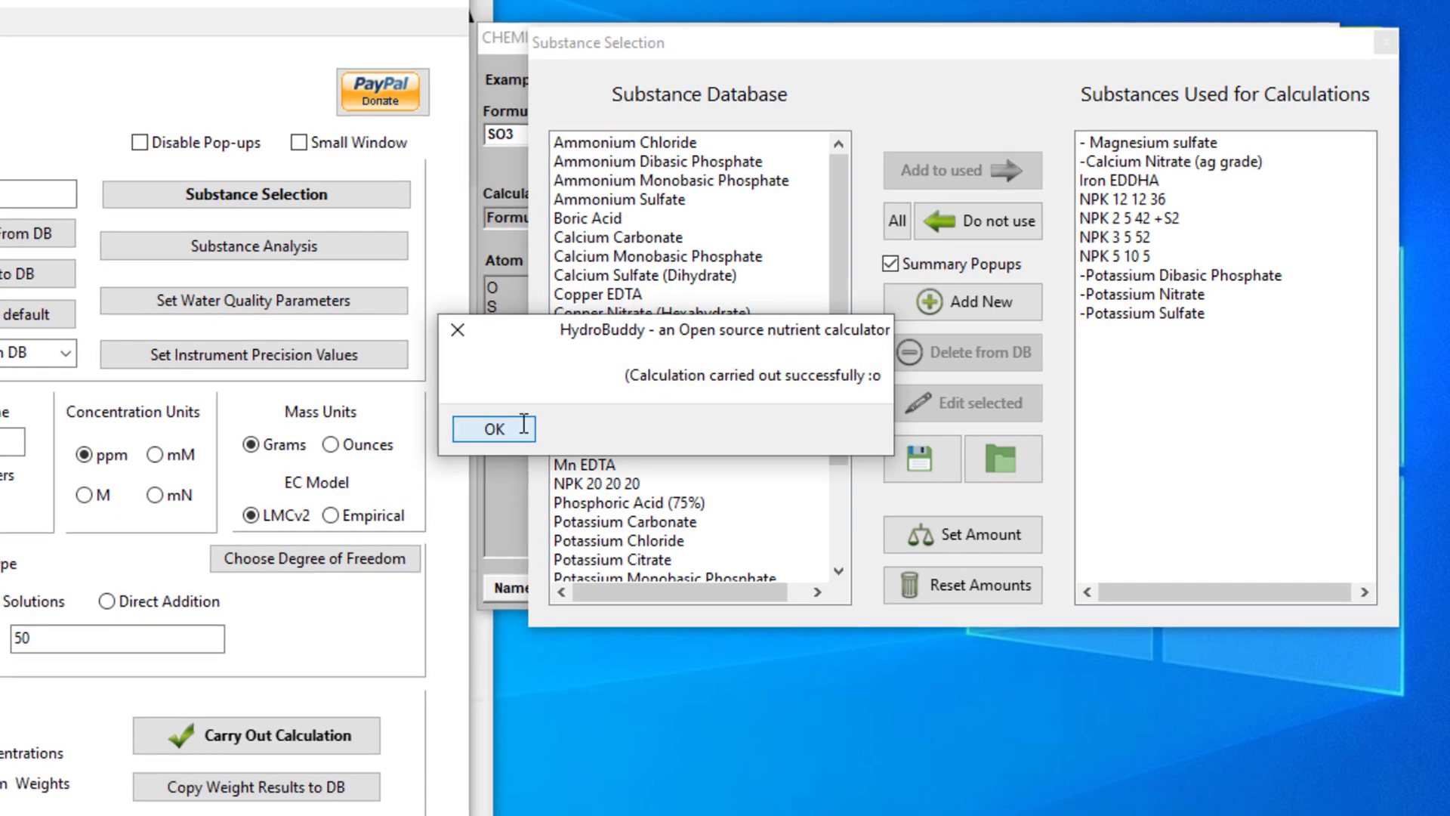
pyautogui.click(523, 427)
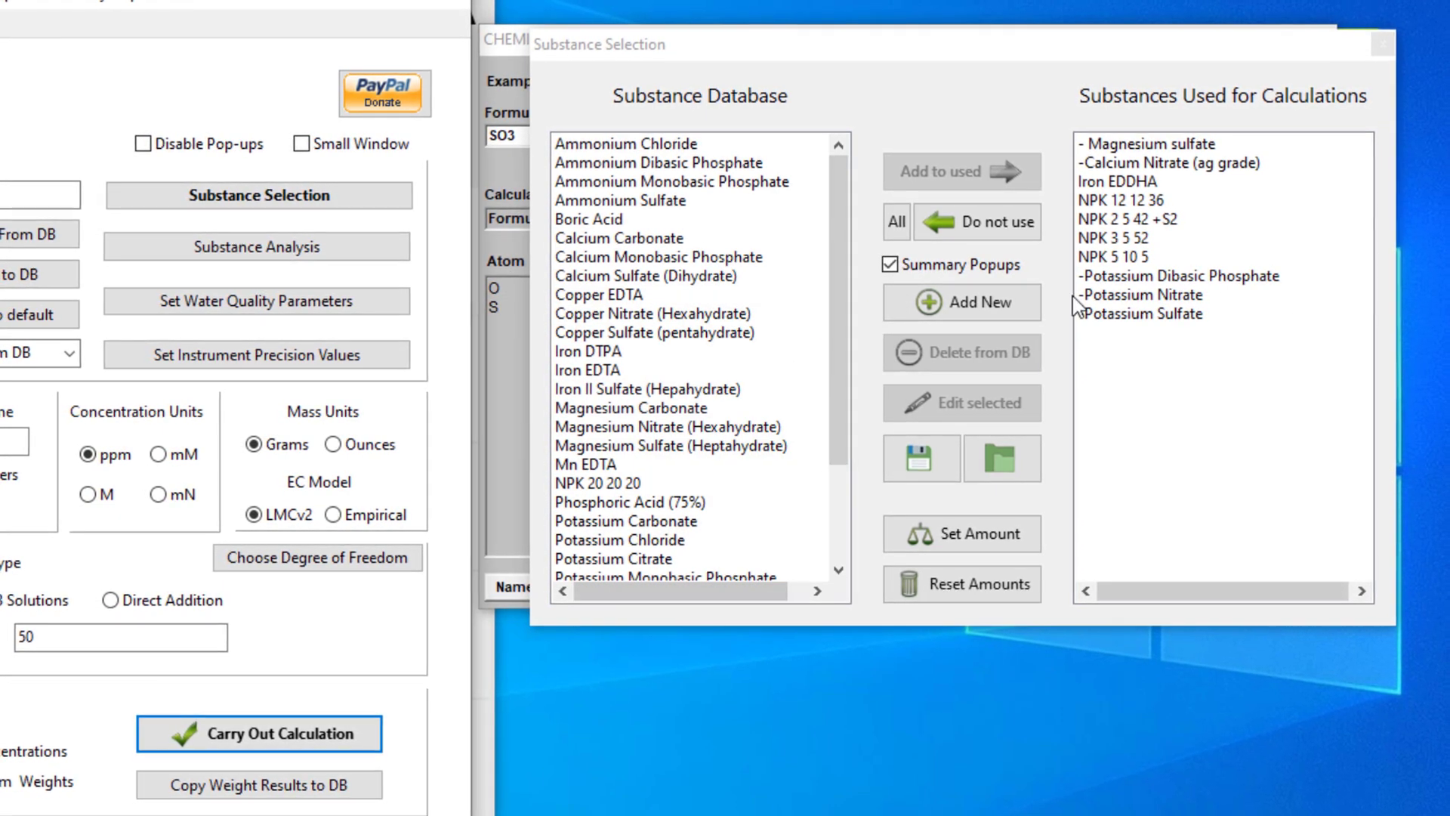
# Take NPK 12 12 36 out of the substances used, run the calculation again, and dismiss the message
pyautogui.click(1148, 200)
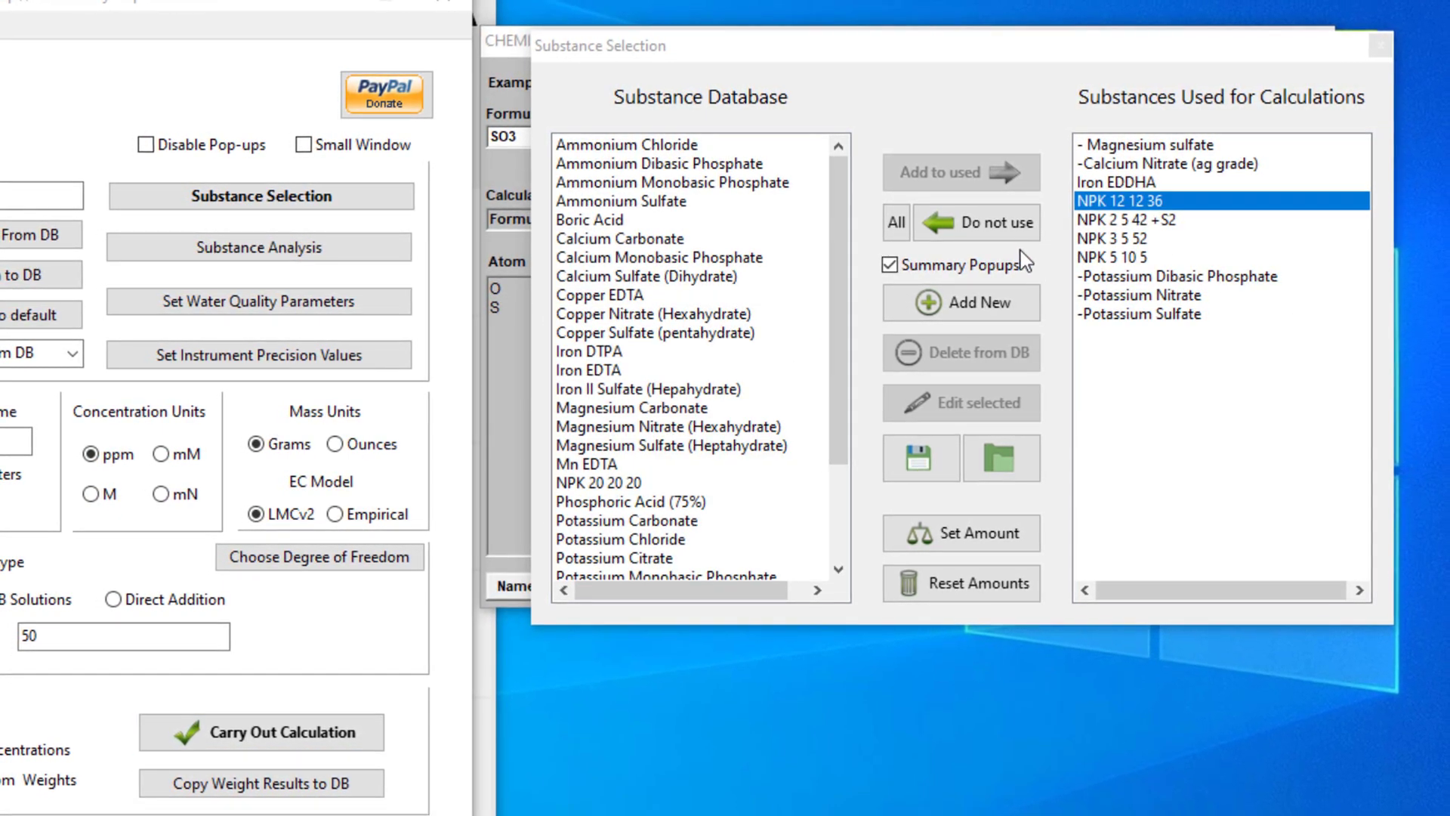
pyautogui.click(981, 222)
pyautogui.click(201, 736)
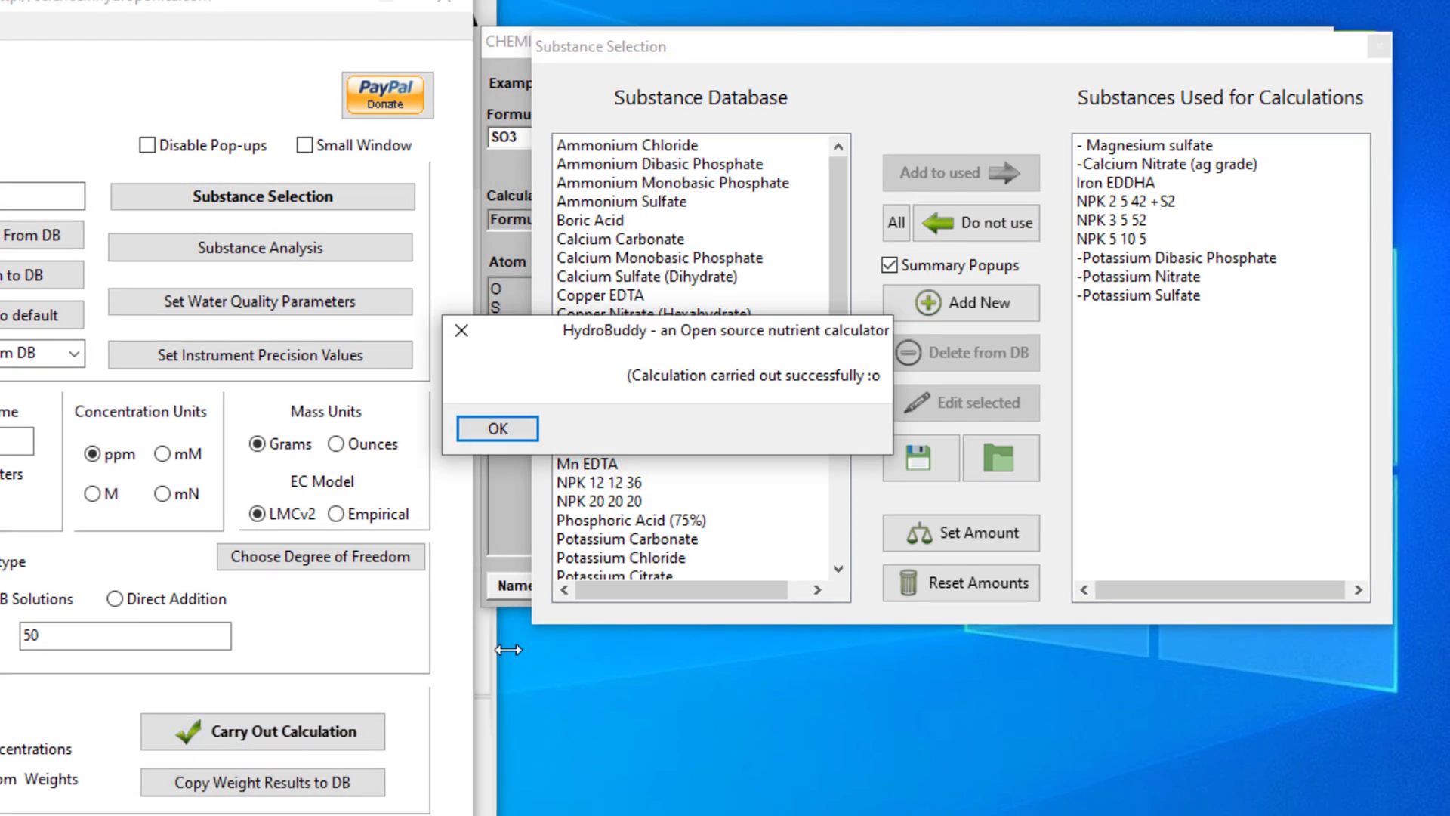
pyautogui.click(524, 429)
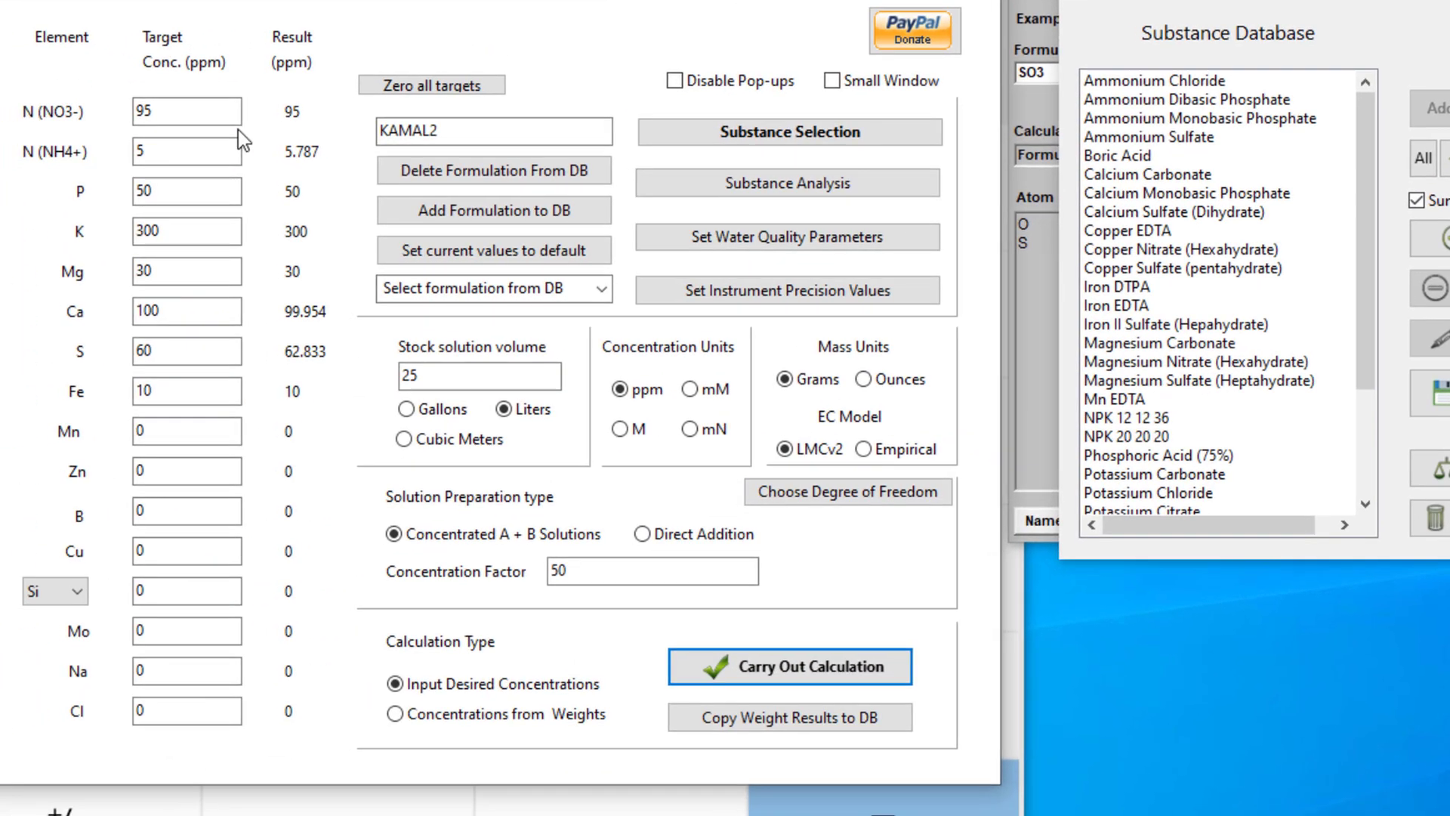